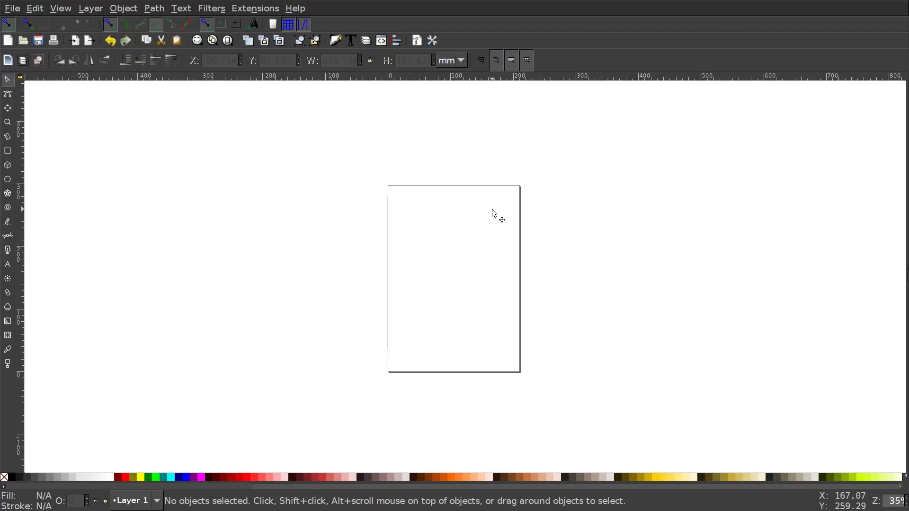
Set the document's display units to px and hide the page border in the document properties
{"action": "left_click", "coordinate": [12, 8]}
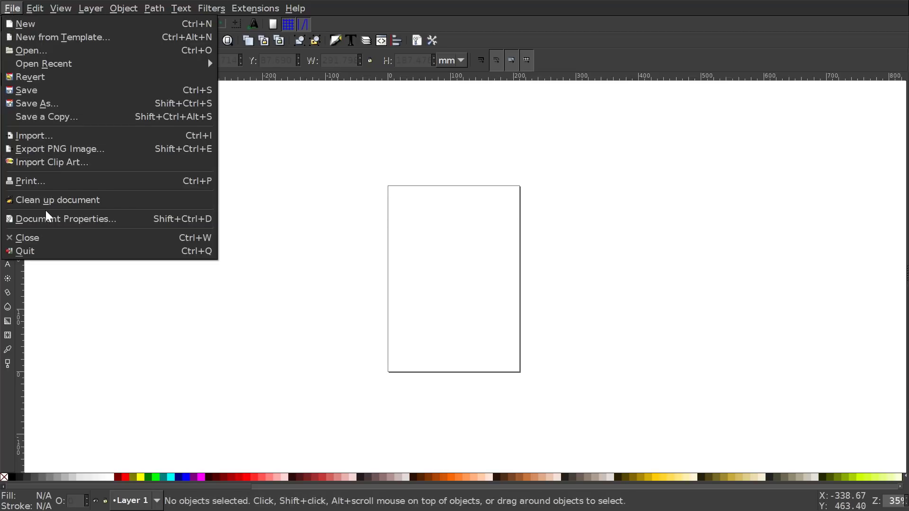
{"action": "left_click", "coordinate": [55, 219]}
{"action": "left_click_drag", "start_coordinate": [603, 16], "coordinate": [427, 35]}
{"action": "left_click", "coordinate": [590, 92]}
{"action": "left_click", "coordinate": [586, 67]}
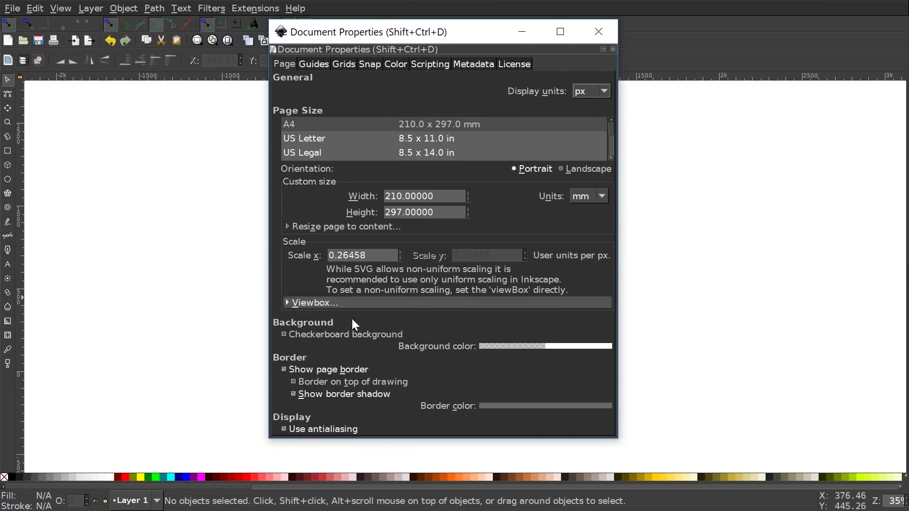
{"action": "left_click", "coordinate": [299, 370]}
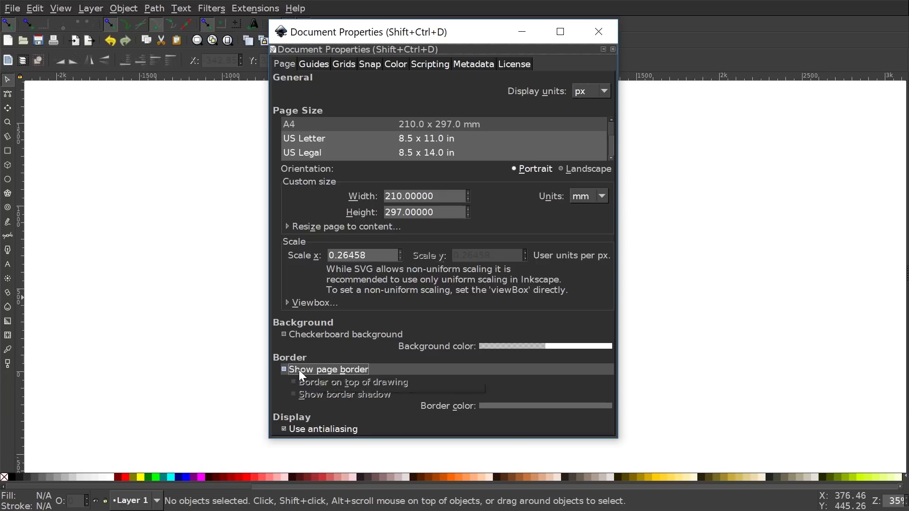
{"action": "left_click", "coordinate": [598, 32]}
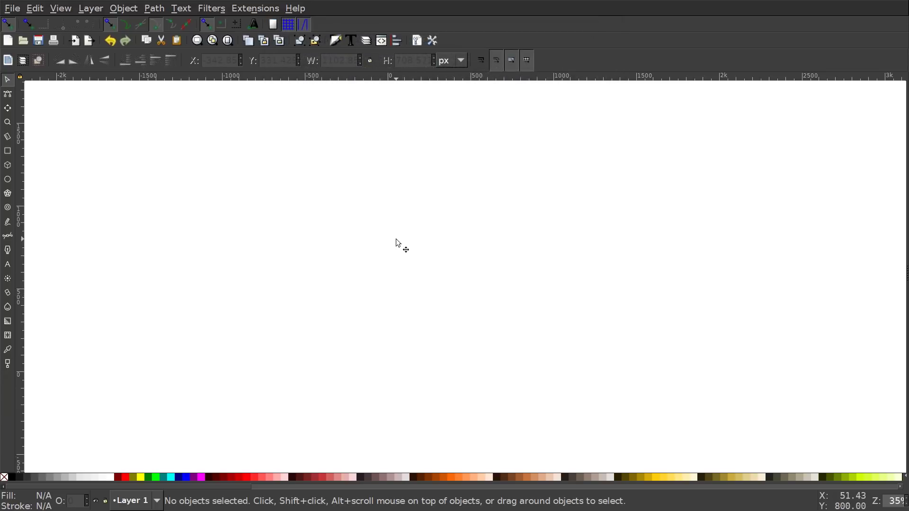
Open the Align and Distribute settings with alignment relative to Last selected, and open the Fill and Stroke settings
{"action": "left_click", "coordinate": [396, 41]}
{"action": "left_click", "coordinate": [839, 107]}
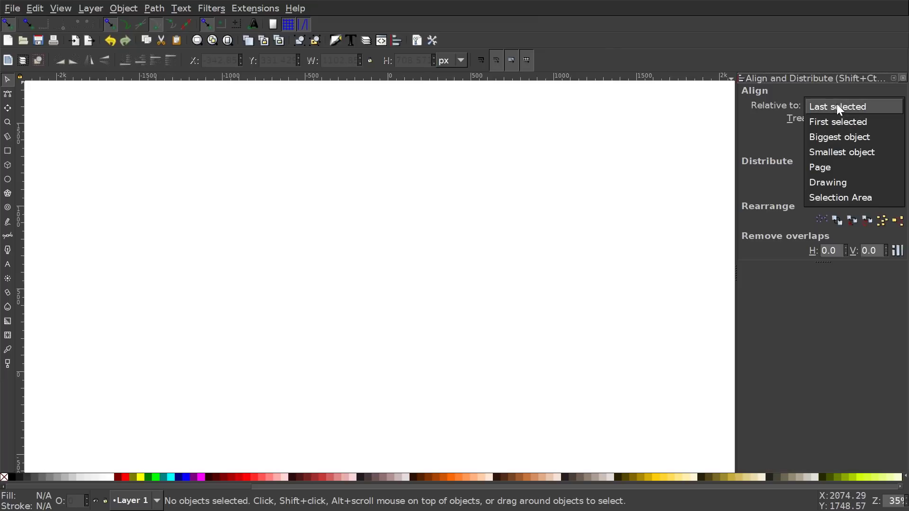
{"action": "left_click", "coordinate": [830, 109]}
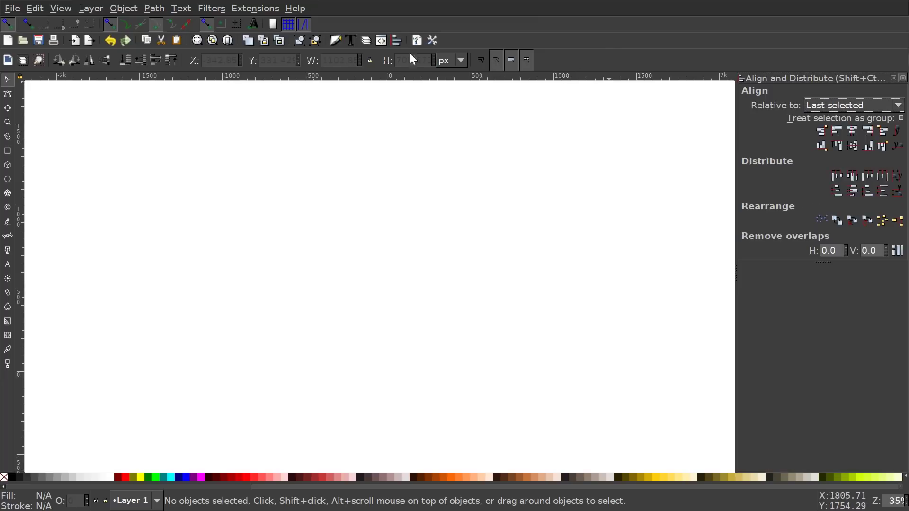
{"action": "left_click", "coordinate": [332, 40]}
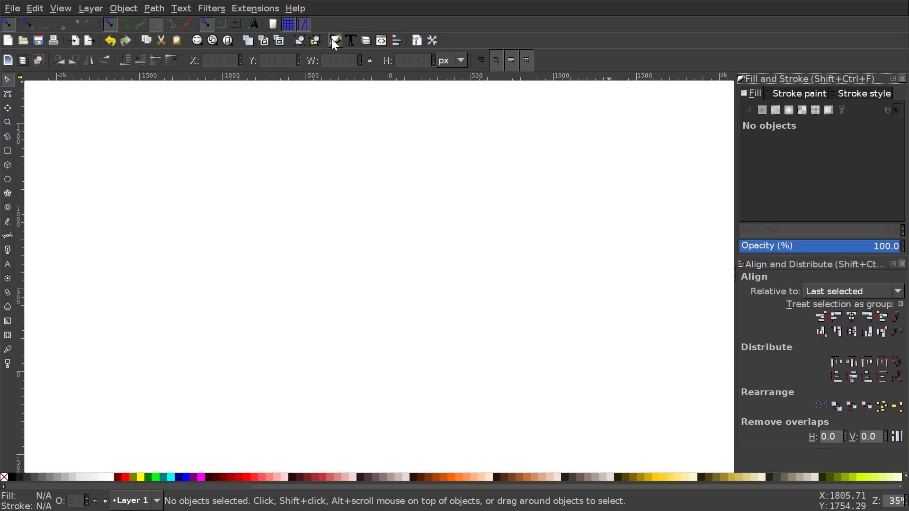
Set the canvas zoom to 1:1
{"action": "left_click", "coordinate": [61, 8]}
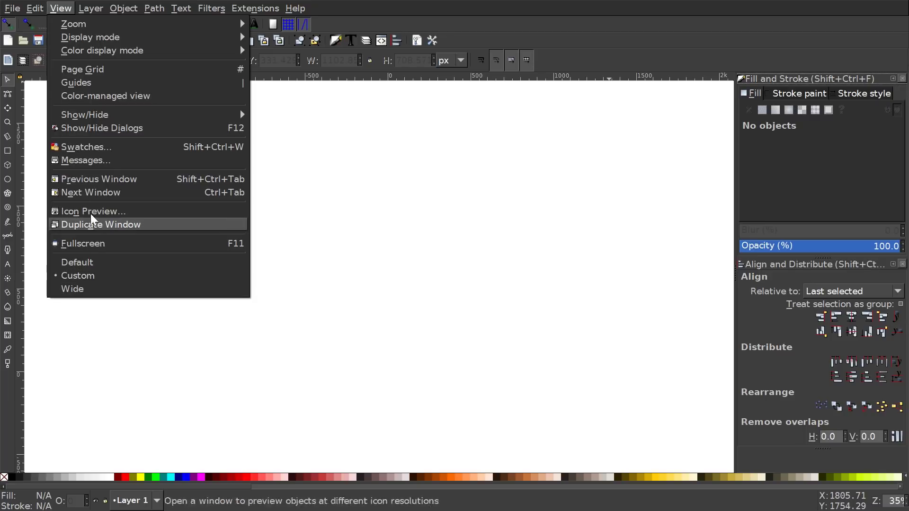
{"action": "mouse_move", "coordinate": [126, 29]}
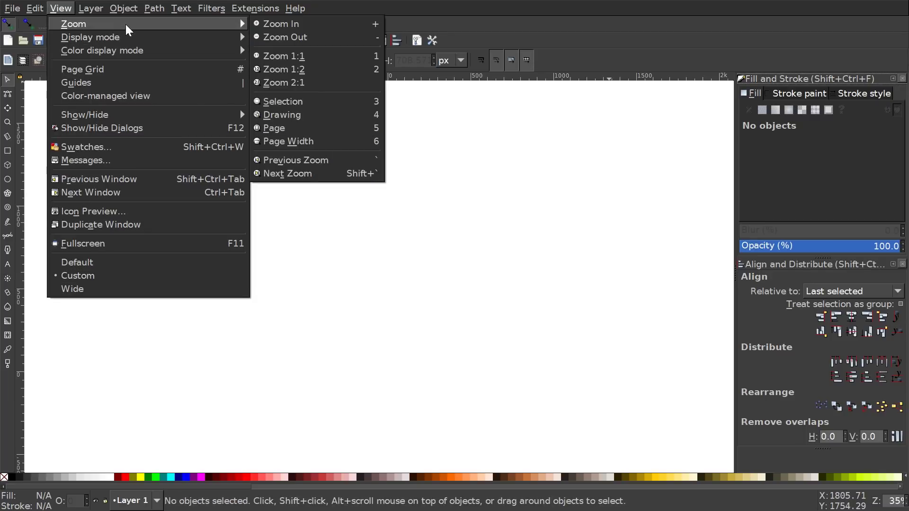
{"action": "left_click", "coordinate": [294, 53]}
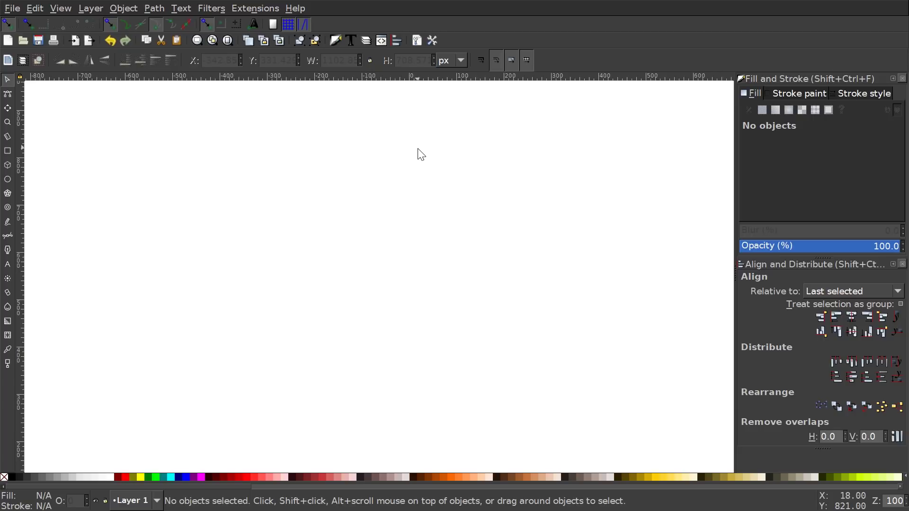
Create two separate text objects, "VINTAGE LOGO DESIGN" and below it "WITH INKSCAPE"
{"action": "left_click", "coordinate": [10, 265]}
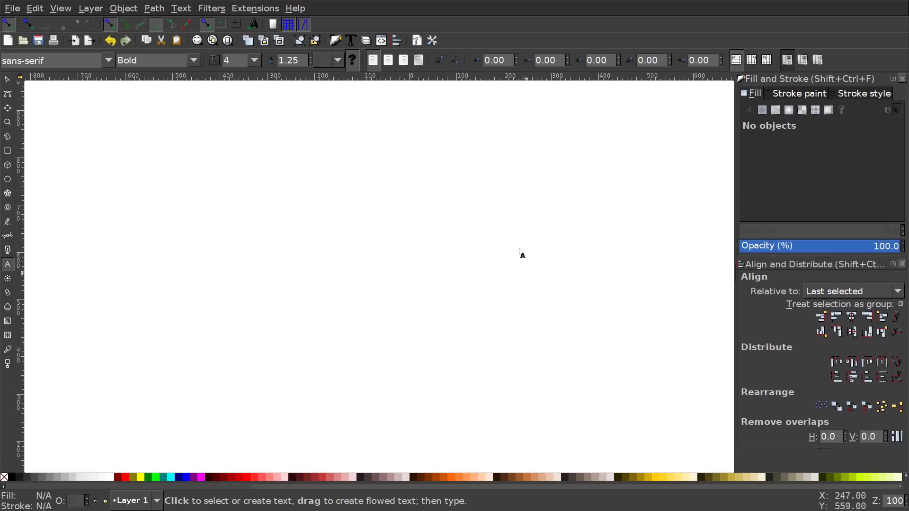
{"action": "left_click", "coordinate": [248, 194]}
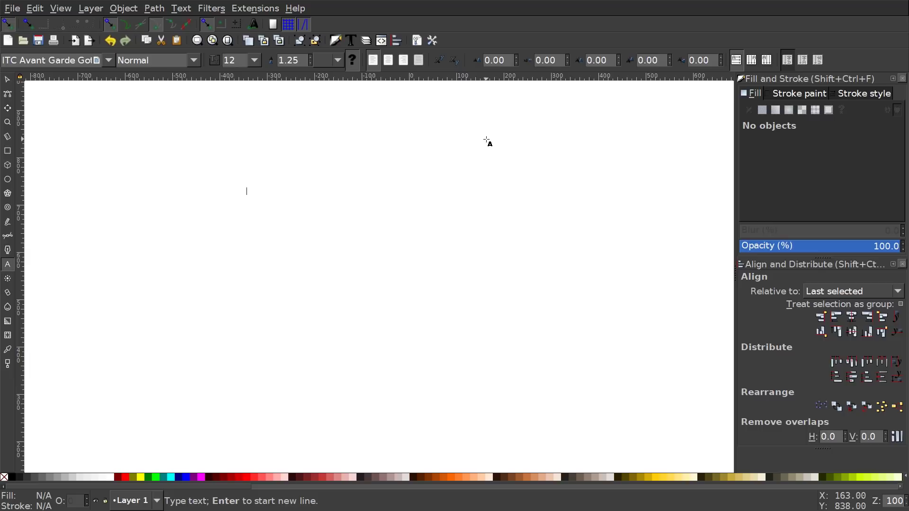
{"action": "type", "text": "VINTAGE"}
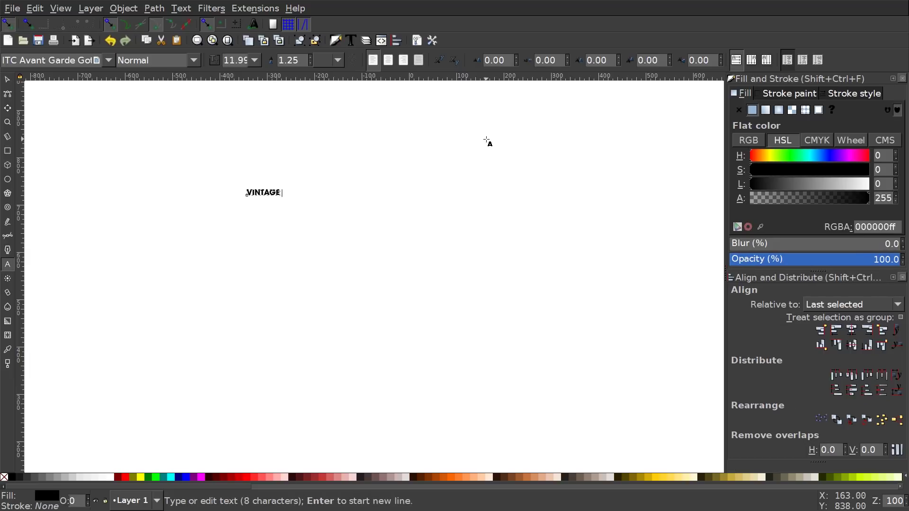
{"action": "type", "text": " LOGO DESIGN"}
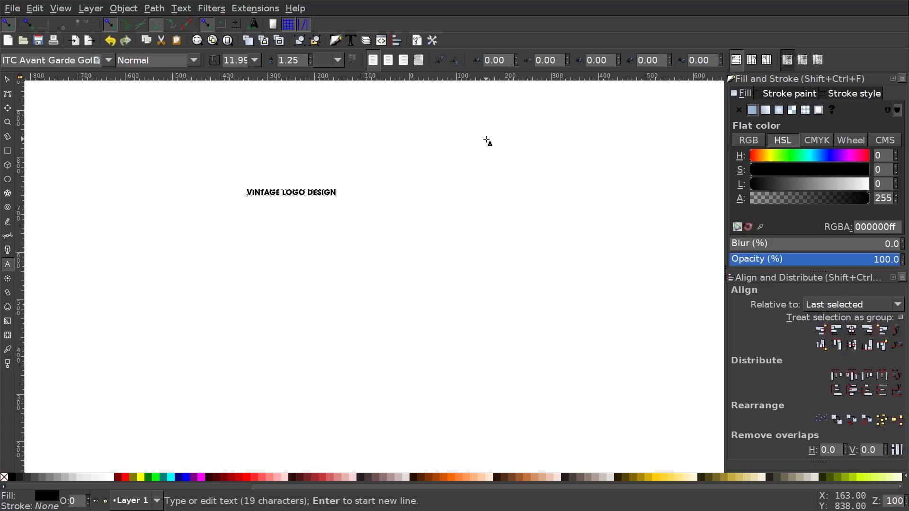
{"action": "left_click", "coordinate": [268, 217]}
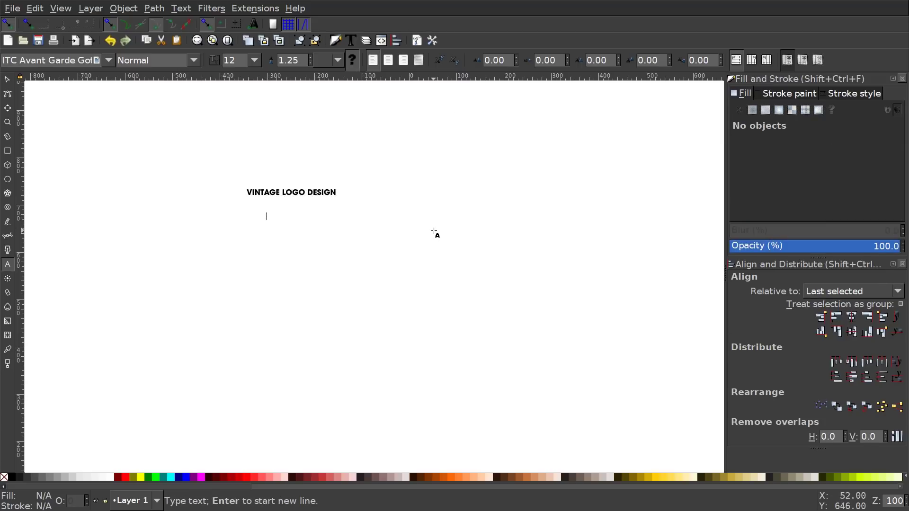
{"action": "type", "text": "WITH"}
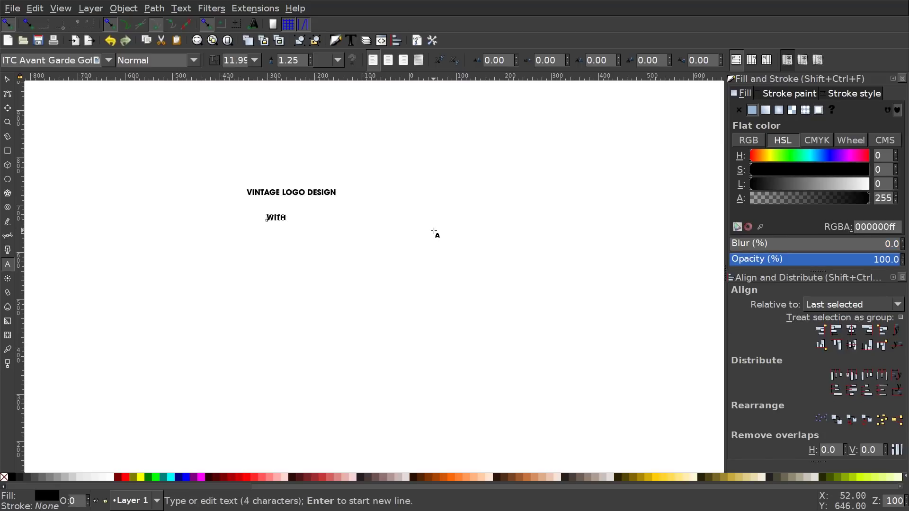
{"action": "type", "text": " INKSCAPE"}
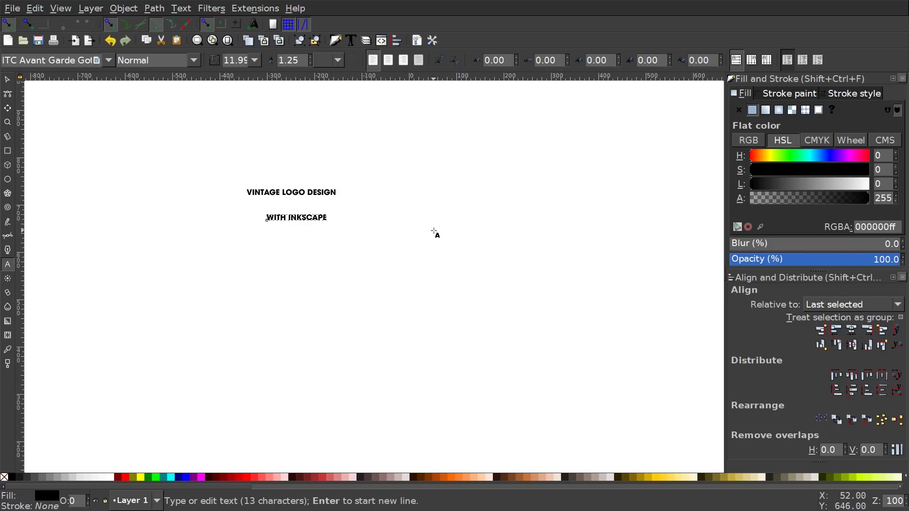
{"action": "key", "text": "Escape"}
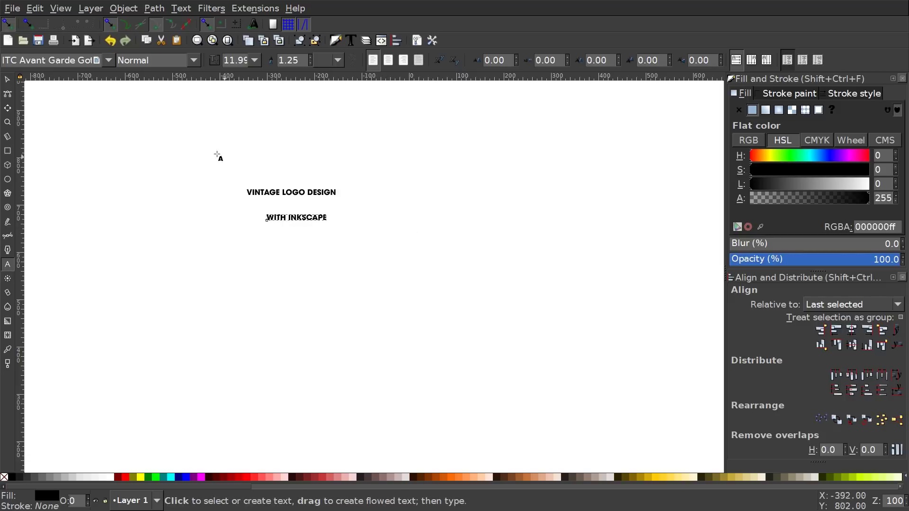
Apply the FreeSerif Bold font to both text objects and move them together toward the canvas's upper-left area
{"action": "left_click", "coordinate": [8, 81]}
{"action": "left_click_drag", "start_coordinate": [432, 275], "coordinate": [187, 149]}
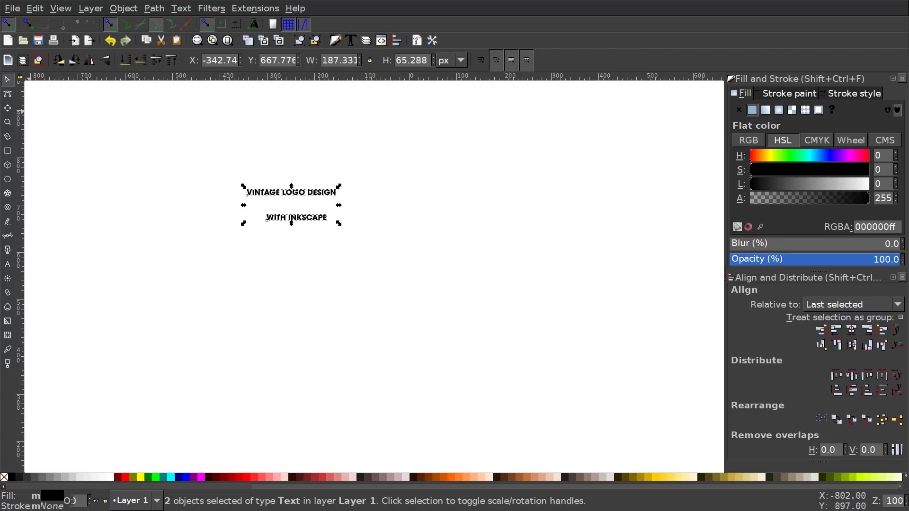
{"action": "key", "text": "shift+ctrl+t"}
{"action": "left_click_drag", "start_coordinate": [269, 184], "coordinate": [631, 39]}
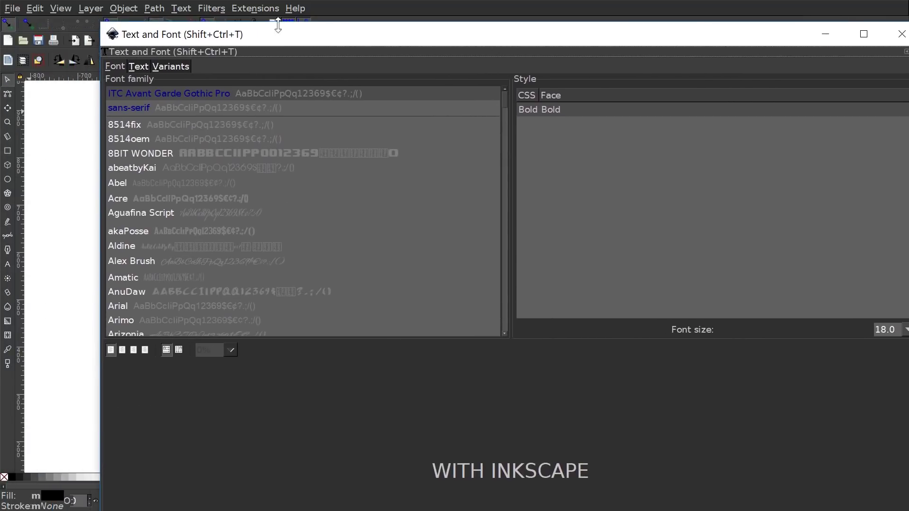
{"action": "left_click_drag", "start_coordinate": [100, 21], "coordinate": [340, 170]}
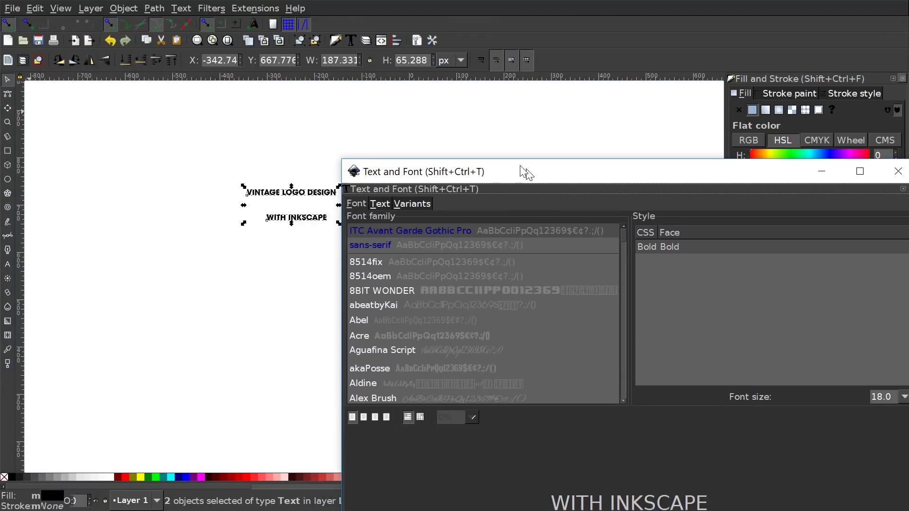
{"action": "left_click_drag", "start_coordinate": [528, 177], "coordinate": [461, 79]}
{"action": "left_click", "coordinate": [309, 271]}
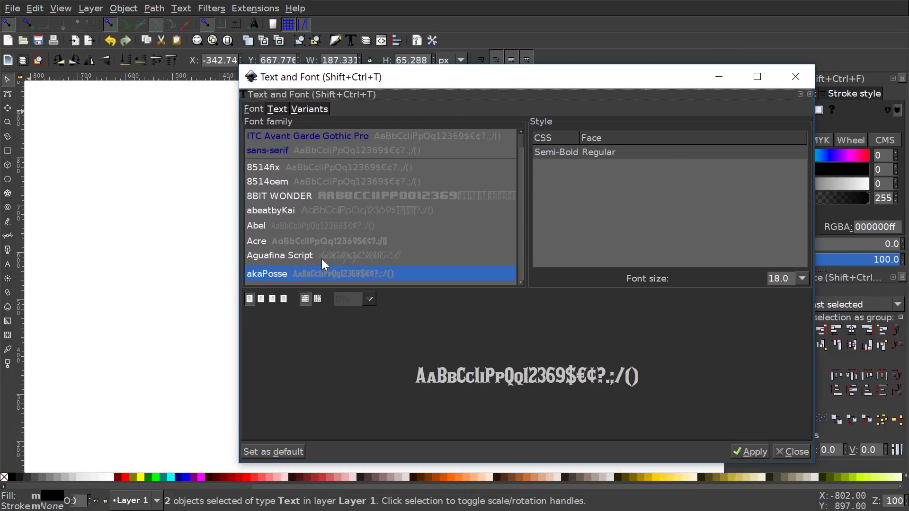
{"action": "type", "text": "free"}
{"action": "left_click", "coordinate": [325, 204]}
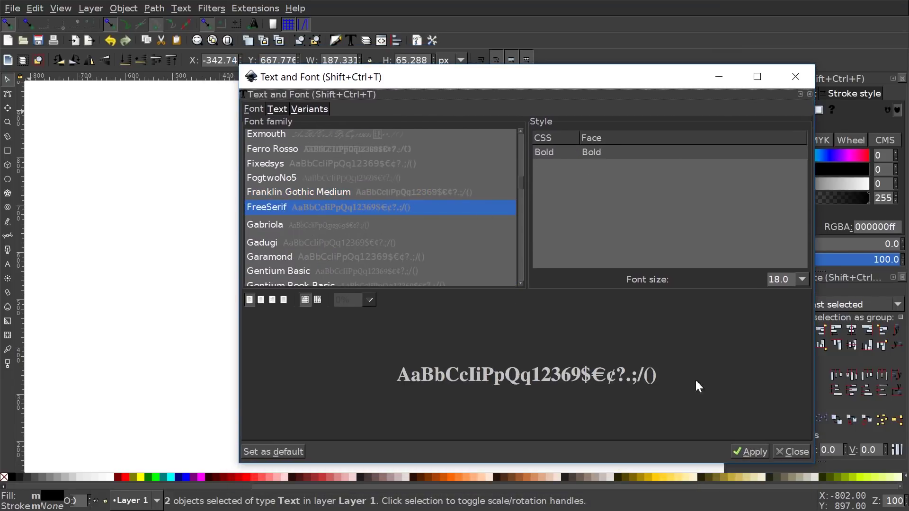
{"action": "left_click", "coordinate": [757, 450]}
{"action": "left_click", "coordinate": [795, 76]}
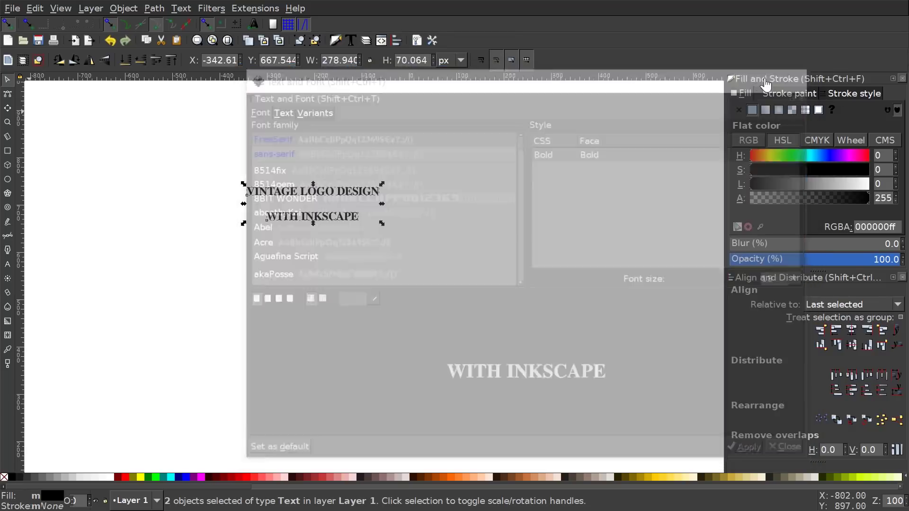
{"action": "left_click_drag", "start_coordinate": [290, 223], "coordinate": [177, 196]}
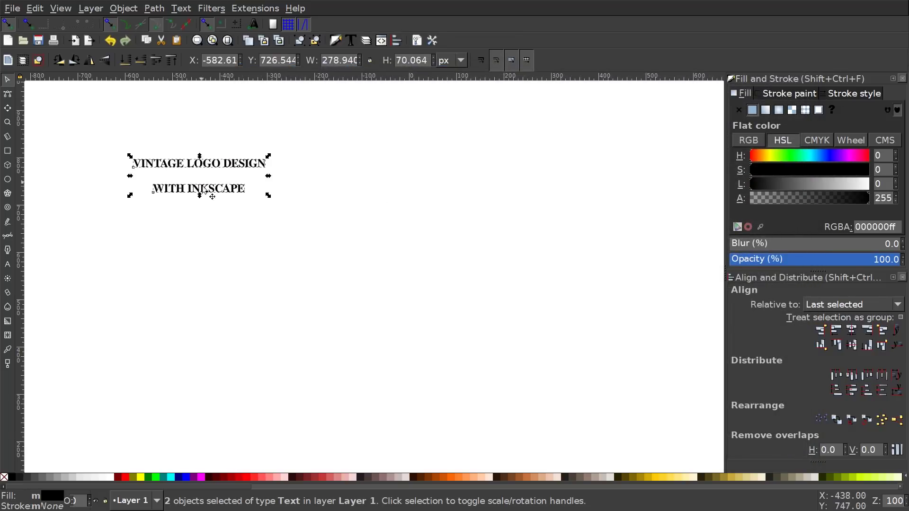
Draw a circle about 320 px in diameter beside the texts and give it a light gray cccccc fill at about 48.6% opacity
{"action": "left_click", "coordinate": [8, 180]}
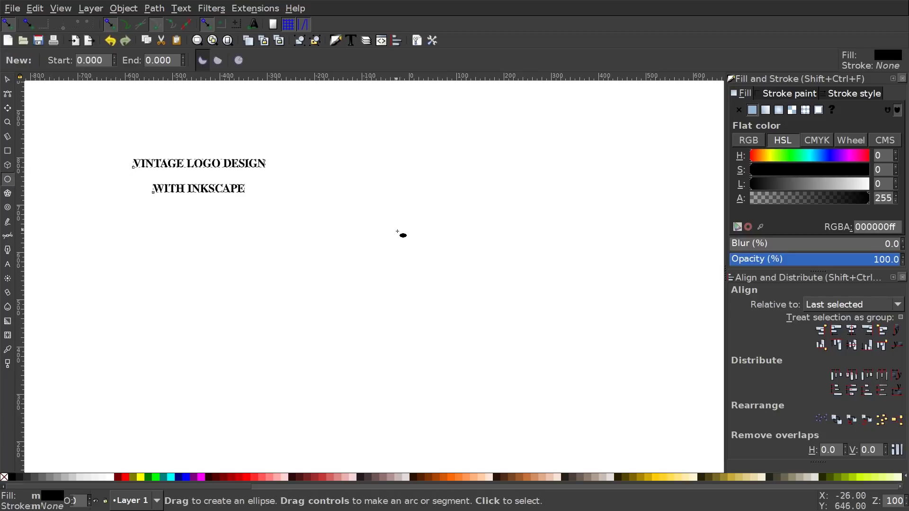
{"action": "left_click_drag", "start_coordinate": [399, 250], "coordinate": [472, 328]}
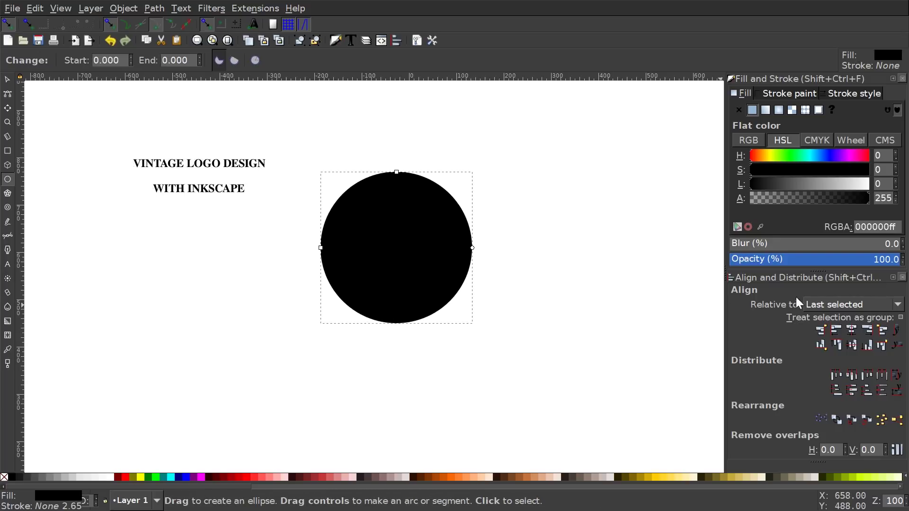
{"action": "left_click_drag", "start_coordinate": [812, 261], "coordinate": [812, 262]}
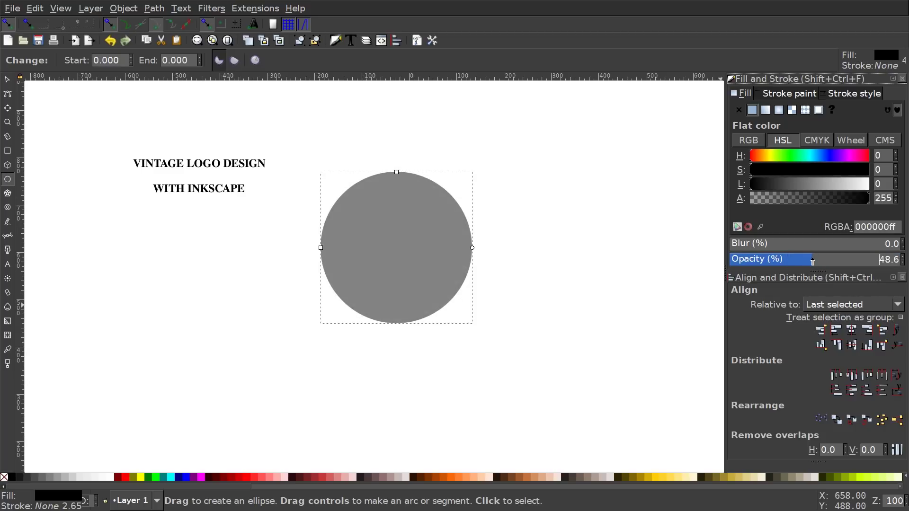
{"action": "left_click", "coordinate": [85, 478]}
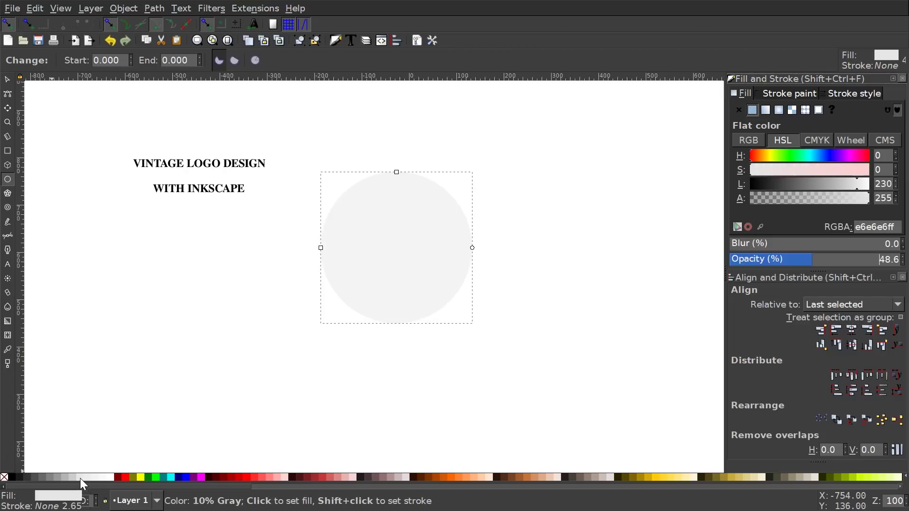
{"action": "left_click", "coordinate": [77, 478]}
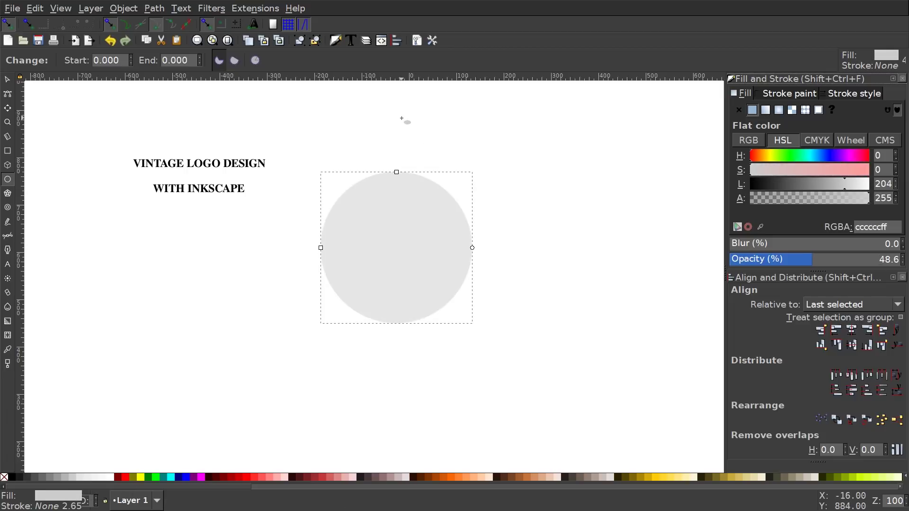
Move the "VINTAGE LOGO DESIGN" text above the gray circle and put it on the circle's path
{"action": "left_click", "coordinate": [7, 79]}
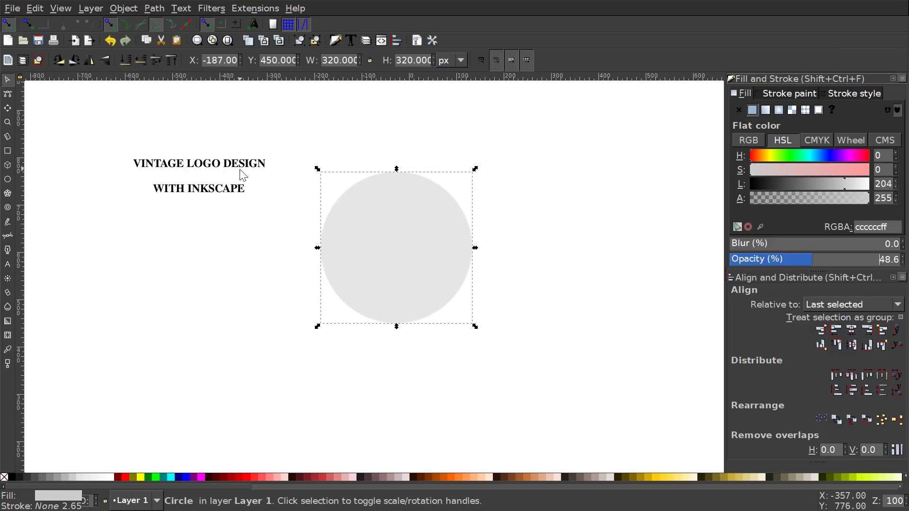
{"action": "left_click_drag", "start_coordinate": [215, 167], "coordinate": [326, 142]}
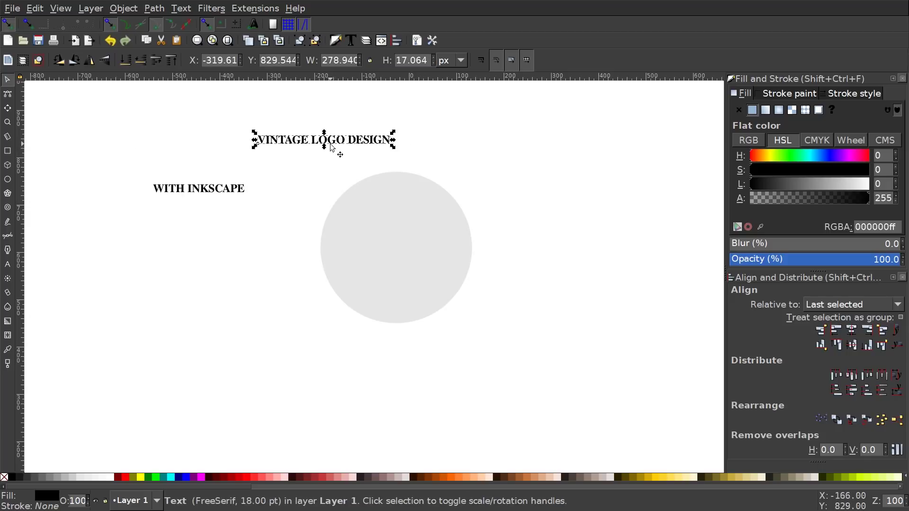
{"action": "left_click", "coordinate": [396, 198], "text": "shift"}
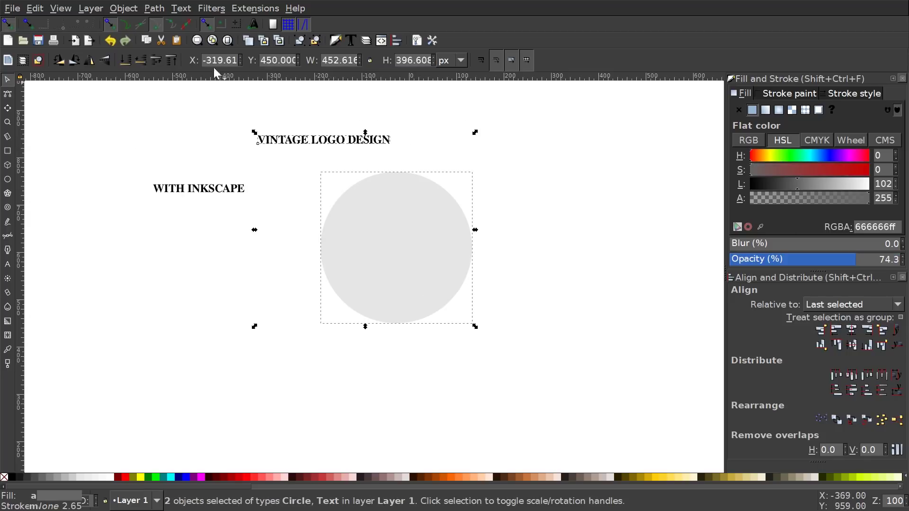
{"action": "left_click", "coordinate": [180, 8]}
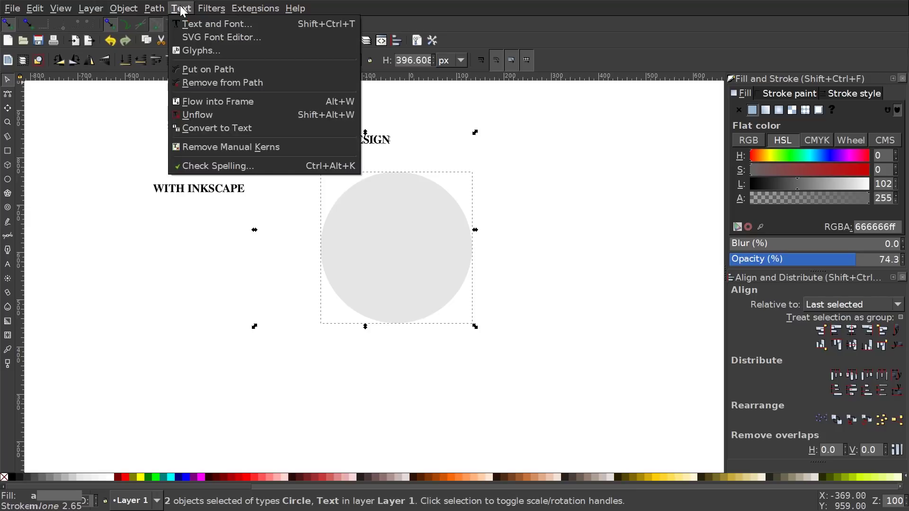
{"action": "left_click", "coordinate": [205, 66]}
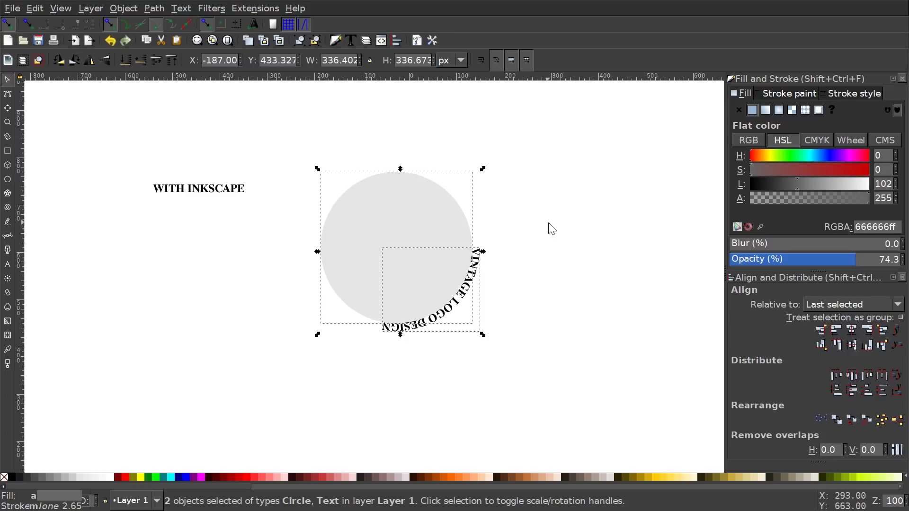
Rotate the gray circle until "VINTAGE LOGO DESIGN" arcs over its top, and shrink the circle proportionally to about 285 px in diameter
{"action": "left_click", "coordinate": [571, 194]}
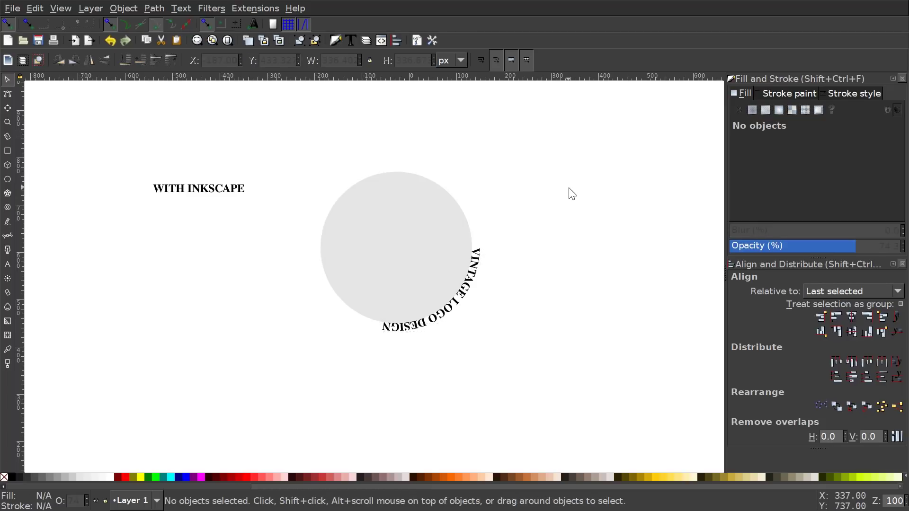
{"action": "left_click", "coordinate": [396, 204]}
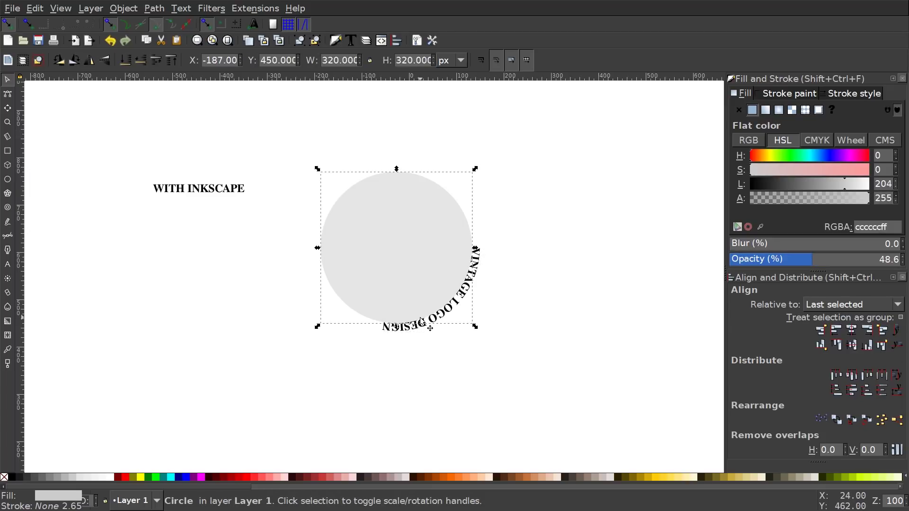
{"action": "left_click", "coordinate": [369, 205]}
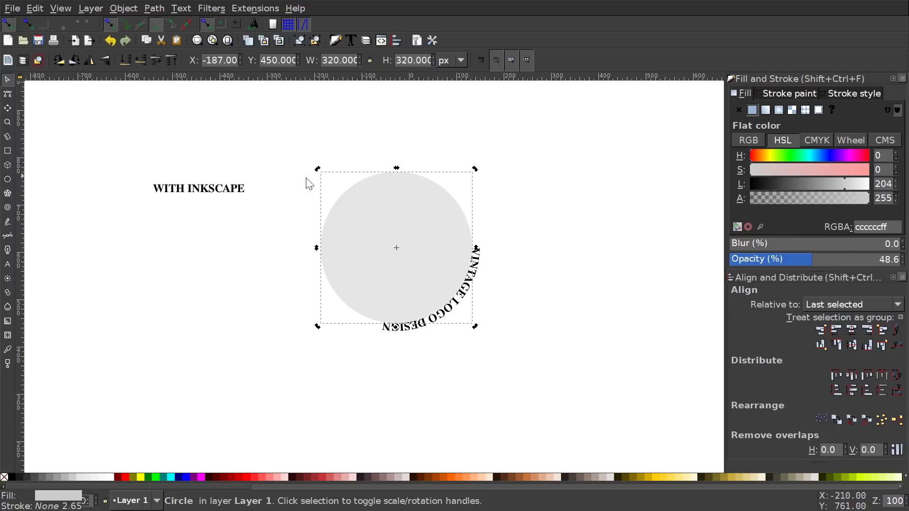
{"action": "left_click_drag", "start_coordinate": [318, 171], "coordinate": [400, 320]}
{"action": "left_click", "coordinate": [381, 307]}
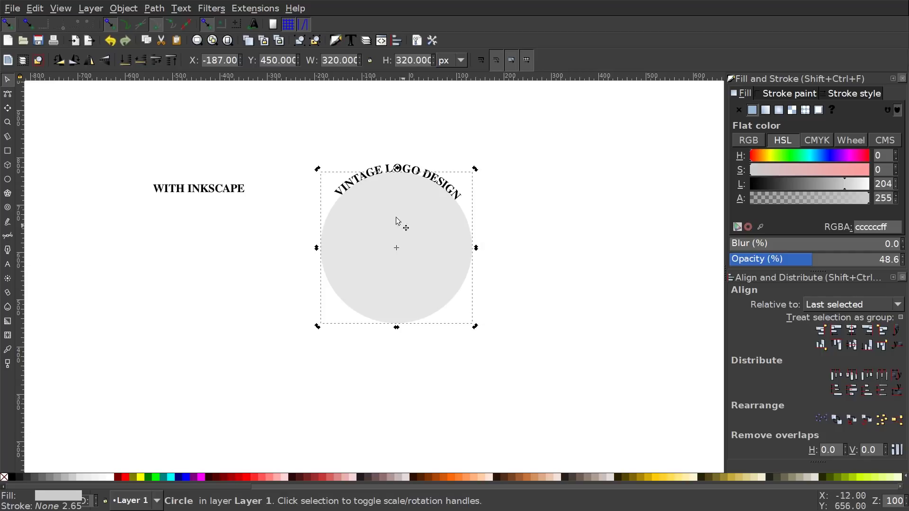
{"action": "left_click", "coordinate": [425, 225]}
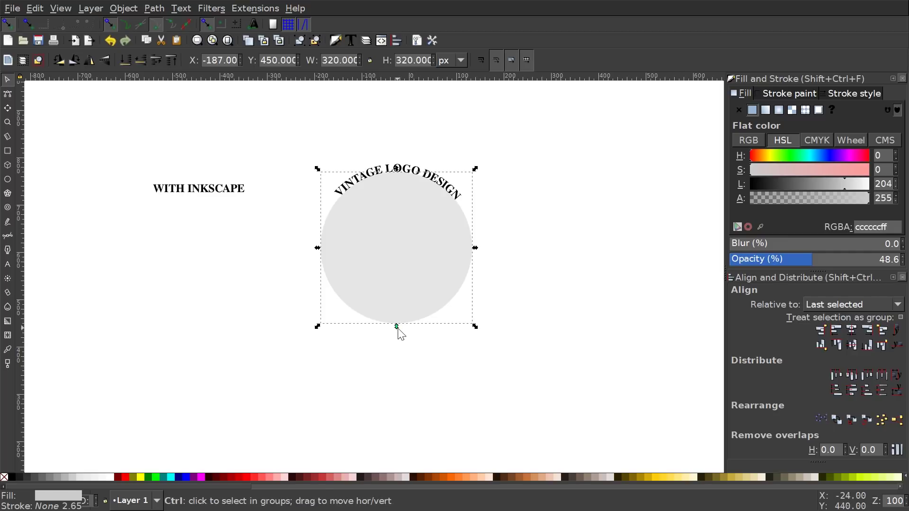
{"action": "left_click_drag", "start_coordinate": [397, 333], "coordinate": [403, 313]}
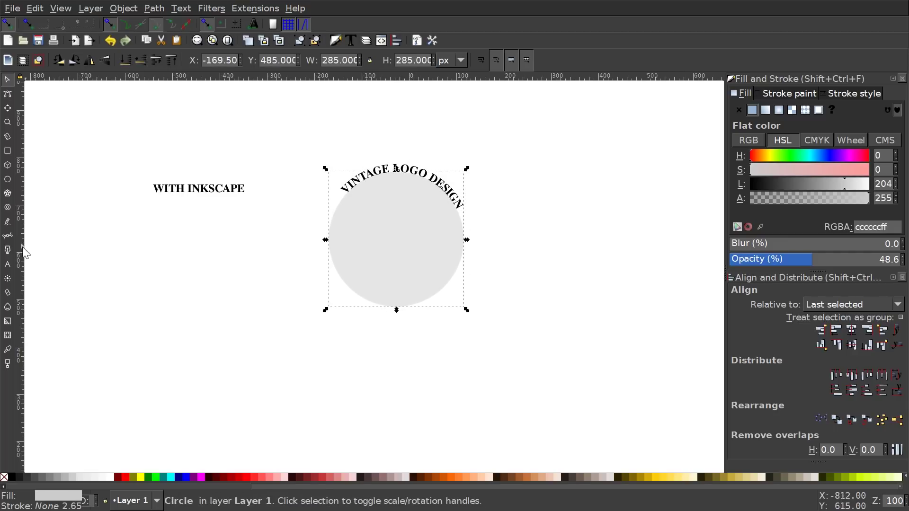
Increase the letter spacing of the "VINTAGE LOGO DESIGN" text to 4.64 px
{"action": "left_click", "coordinate": [7, 265]}
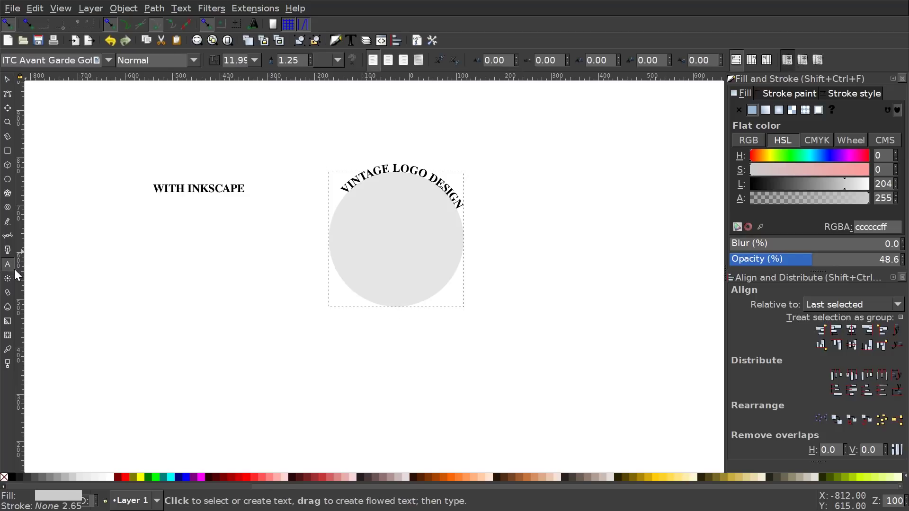
{"action": "left_click", "coordinate": [419, 167]}
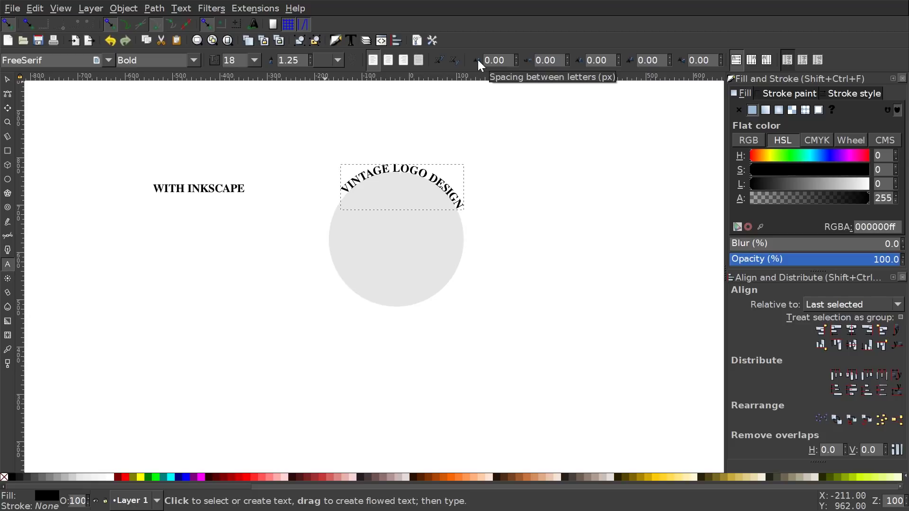
{"action": "left_click", "coordinate": [515, 57]}
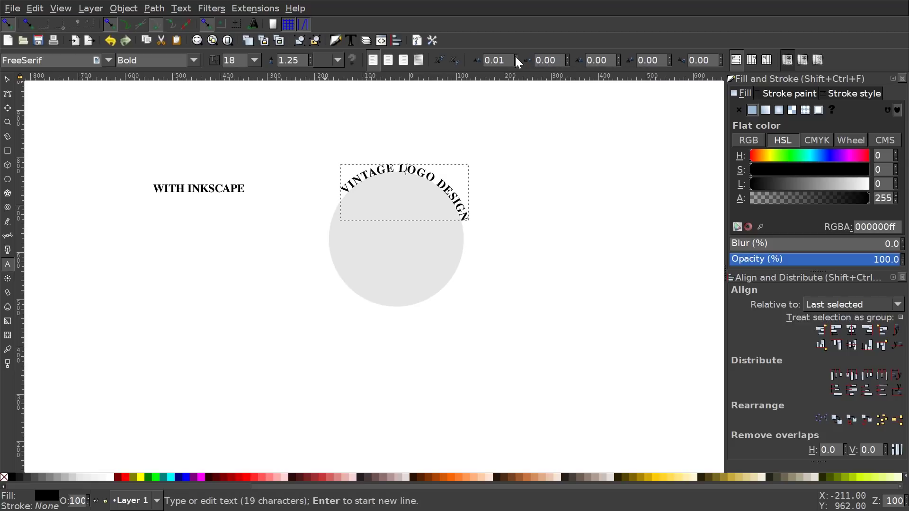
{"action": "left_click_drag", "start_coordinate": [516, 57], "coordinate": [516, 57]}
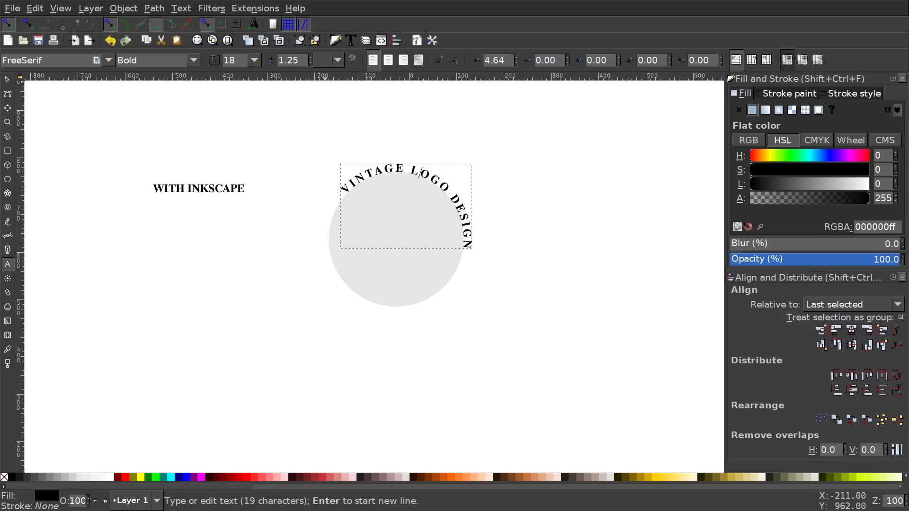
Rotate the gray circle counterclockwise to re-center the widened "VINTAGE LOGO DESIGN" text over its top
{"action": "left_click", "coordinate": [7, 79]}
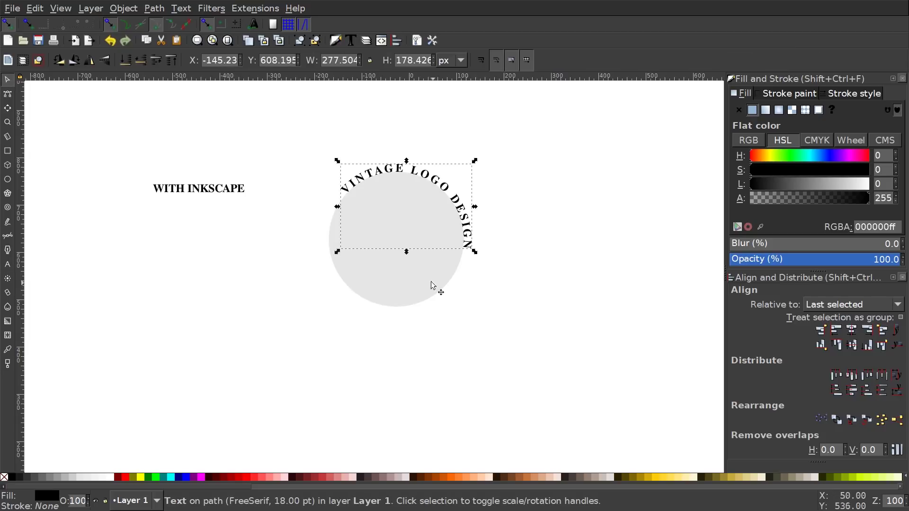
{"action": "left_click", "coordinate": [375, 239]}
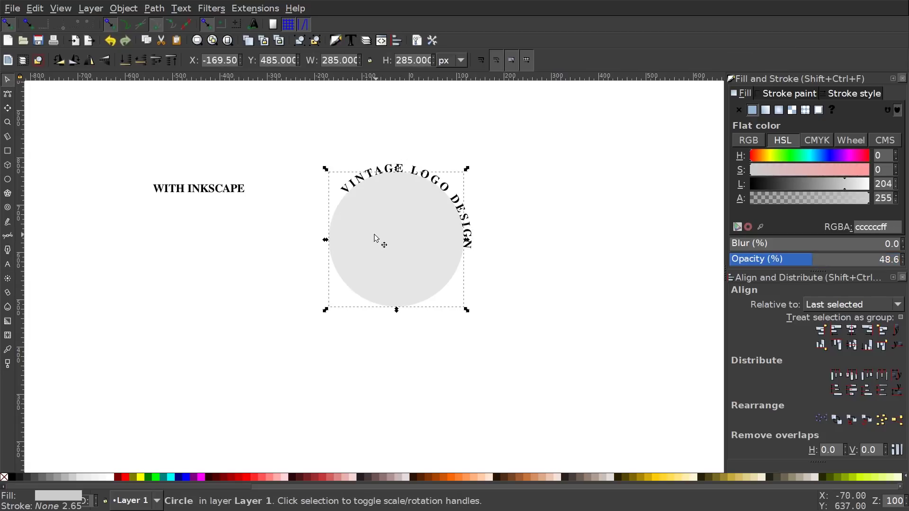
{"action": "left_click", "coordinate": [401, 261]}
{"action": "left_click_drag", "start_coordinate": [467, 310], "coordinate": [512, 290]}
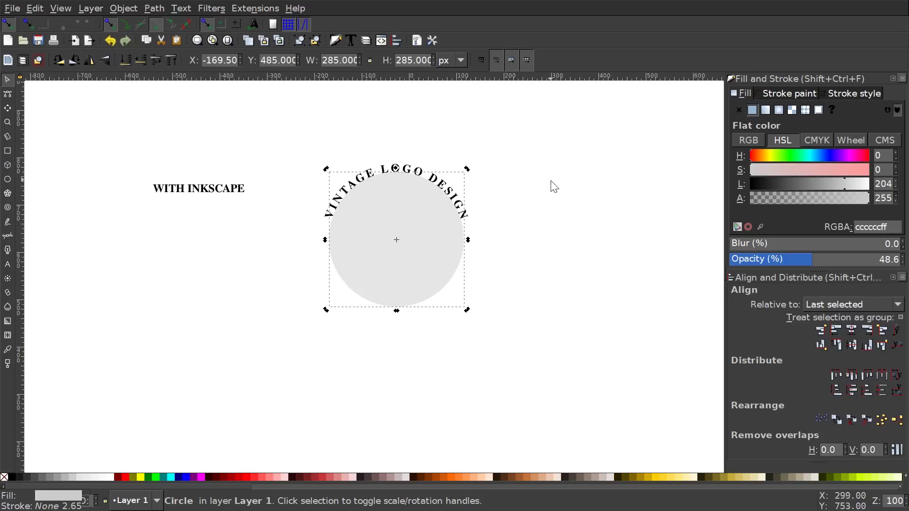
Place a horizontal guide just below the ends of the curved text and rotate the circle slightly to level both ends
{"action": "scroll", "coordinate": [549, 184], "scroll_direction": "up", "scroll_amount": 2}
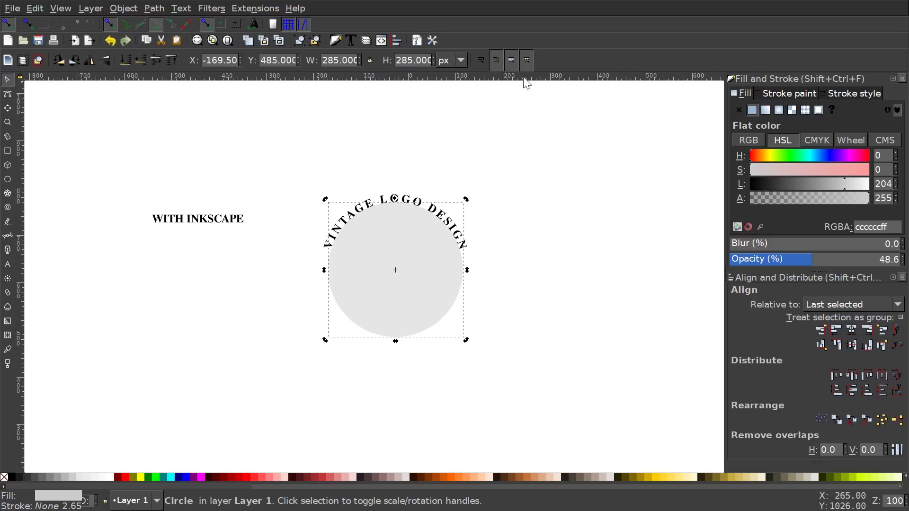
{"action": "left_click_drag", "start_coordinate": [568, 78], "coordinate": [592, 250]}
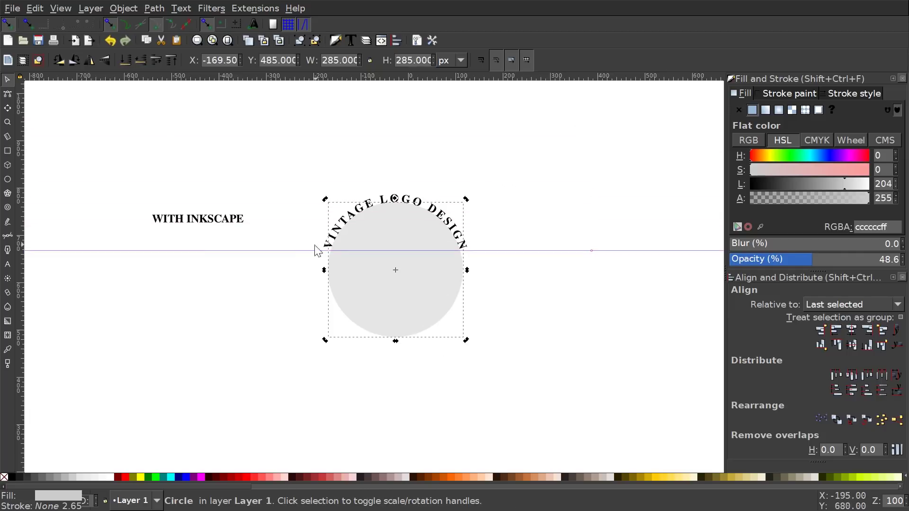
{"action": "left_click_drag", "start_coordinate": [467, 199], "coordinate": [471, 201]}
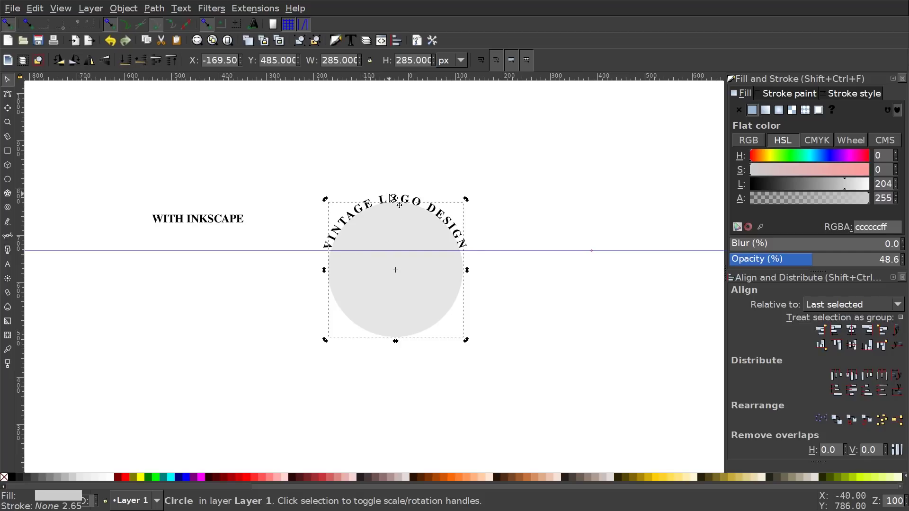
Convert the curved "VINTAGE LOGO DESIGN" text from a text object to a path
{"action": "left_click", "coordinate": [390, 195]}
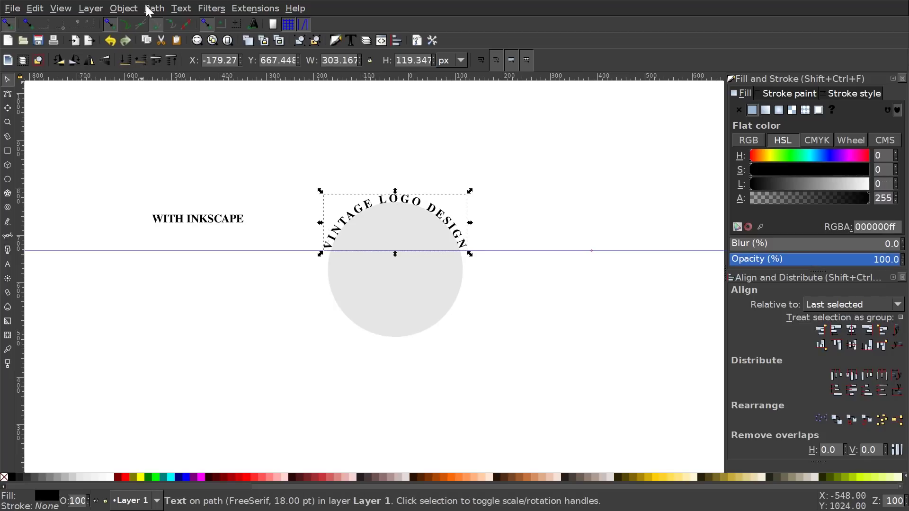
{"action": "left_click", "coordinate": [152, 8]}
{"action": "left_click", "coordinate": [158, 24]}
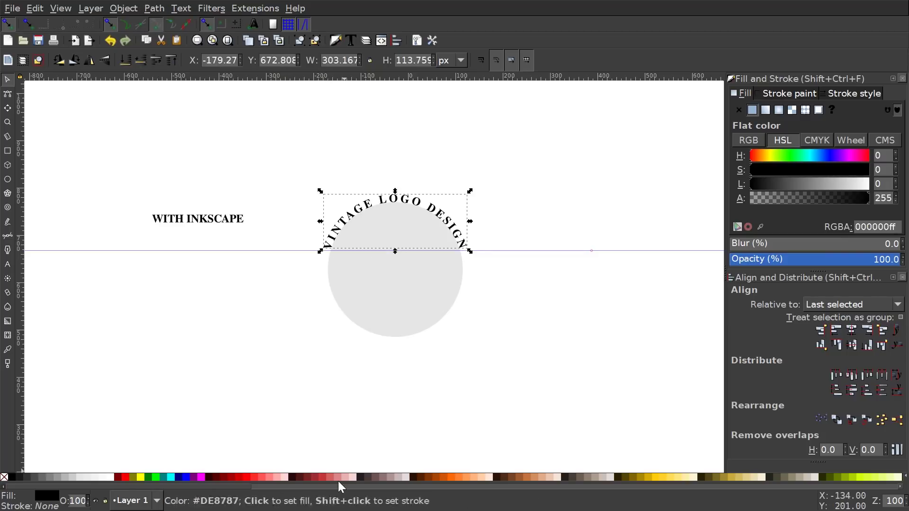
Move the "WITH INKSCAPE" text down beside the gray circle and put it on the circle's path
{"action": "left_click_drag", "start_coordinate": [201, 220], "coordinate": [255, 307]}
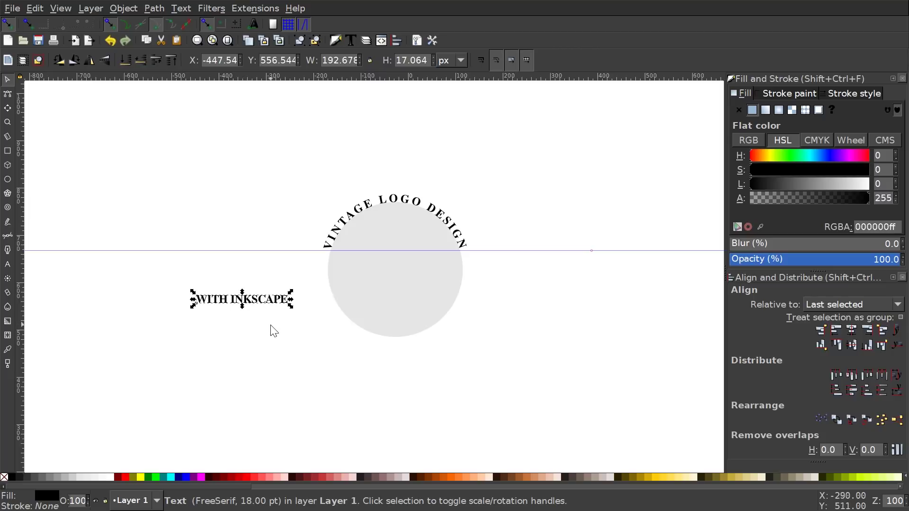
{"action": "left_click", "coordinate": [414, 271], "text": "shift"}
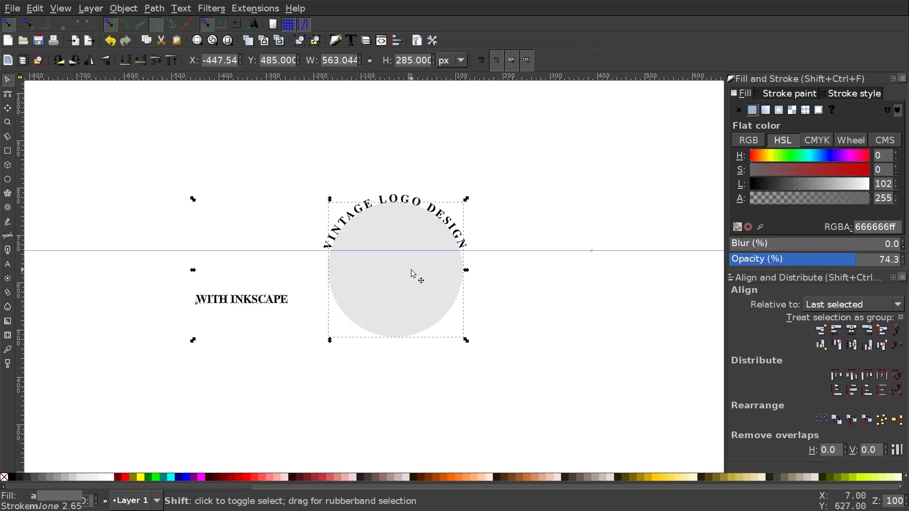
{"action": "left_click", "coordinate": [181, 8]}
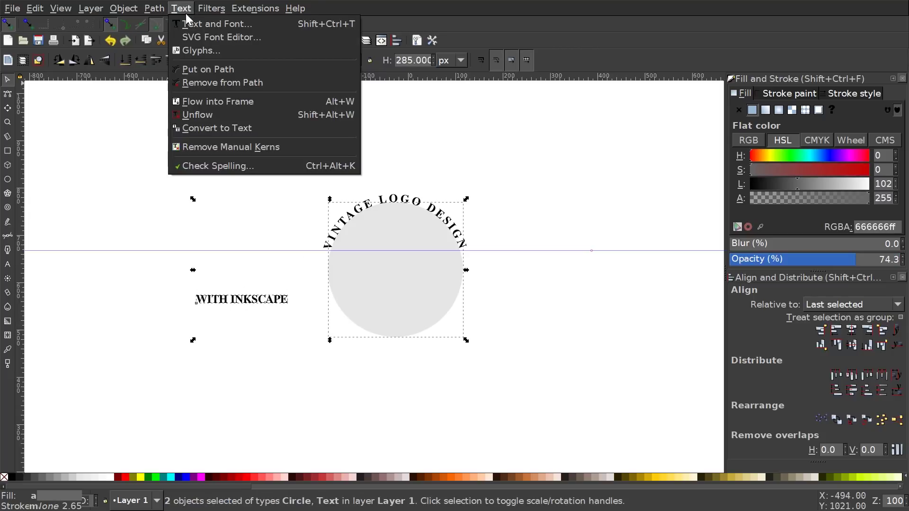
{"action": "left_click", "coordinate": [199, 66]}
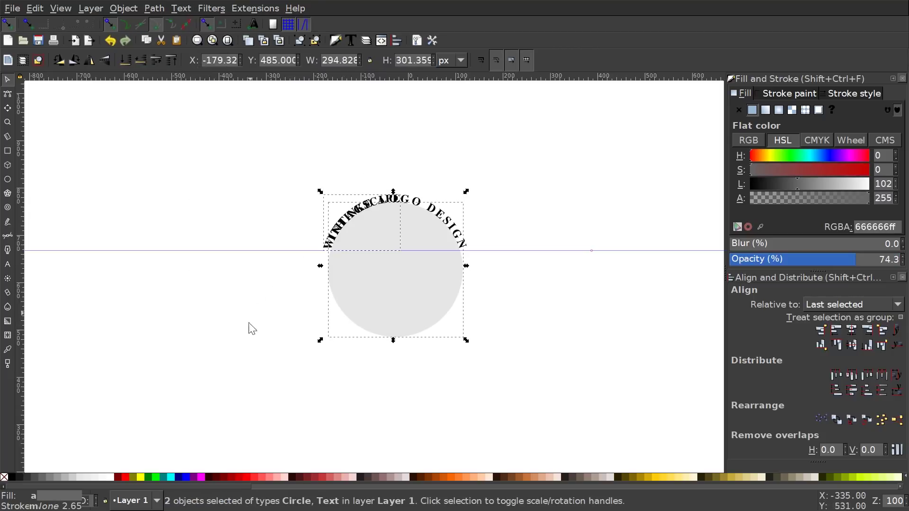
{"action": "left_click", "coordinate": [574, 181]}
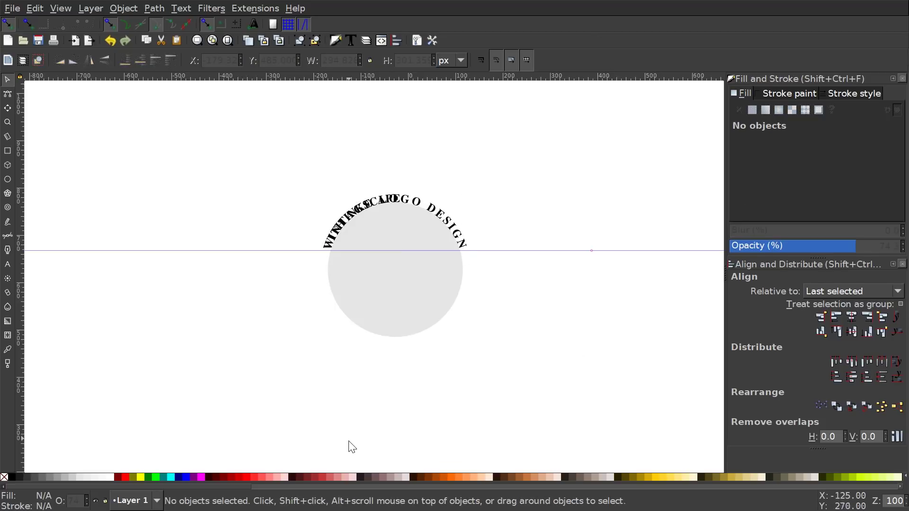
Rotate the gray circle until the "WITH INKSCAPE" text is centered along its bottom edge
{"action": "left_click", "coordinate": [402, 318]}
{"action": "left_click", "coordinate": [408, 301]}
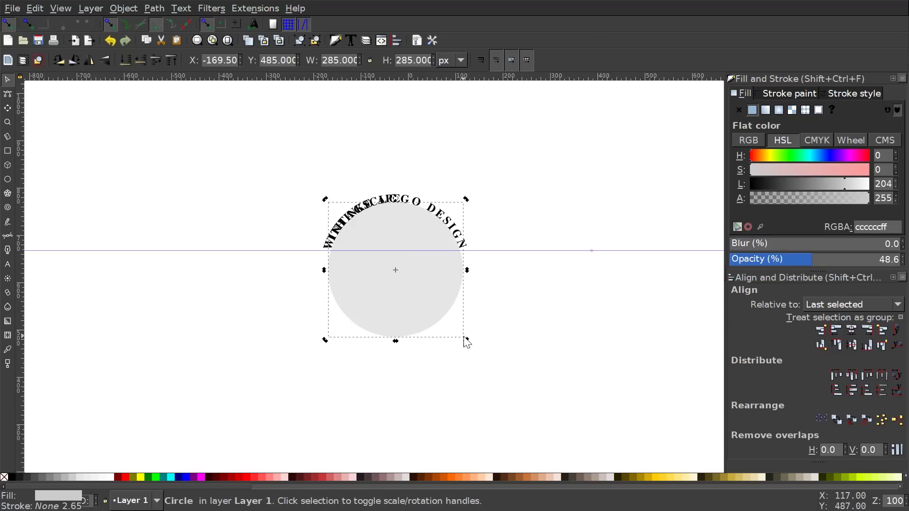
{"action": "left_click_drag", "start_coordinate": [467, 345], "coordinate": [449, 363]}
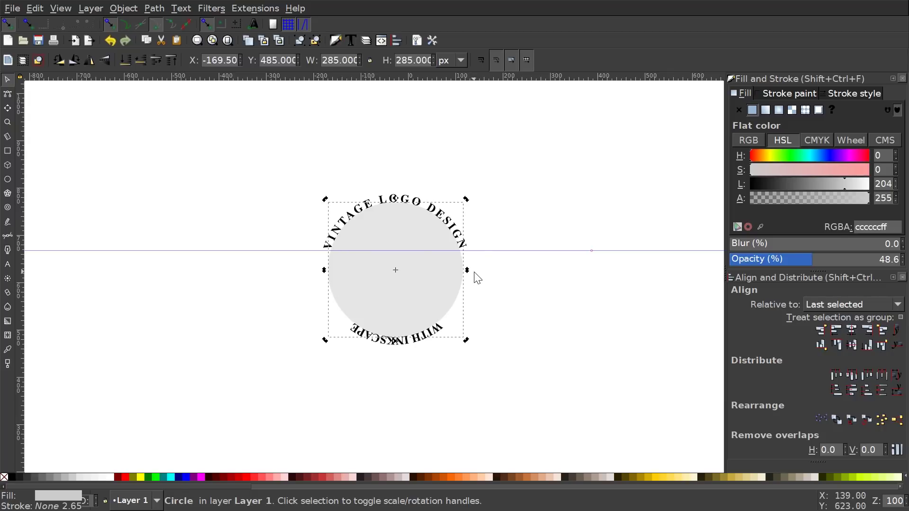
Flip the circle horizontally so "WITH INKSCAPE" reads upright inside its lower edge, and raise that text to the top
{"action": "left_click", "coordinate": [89, 61]}
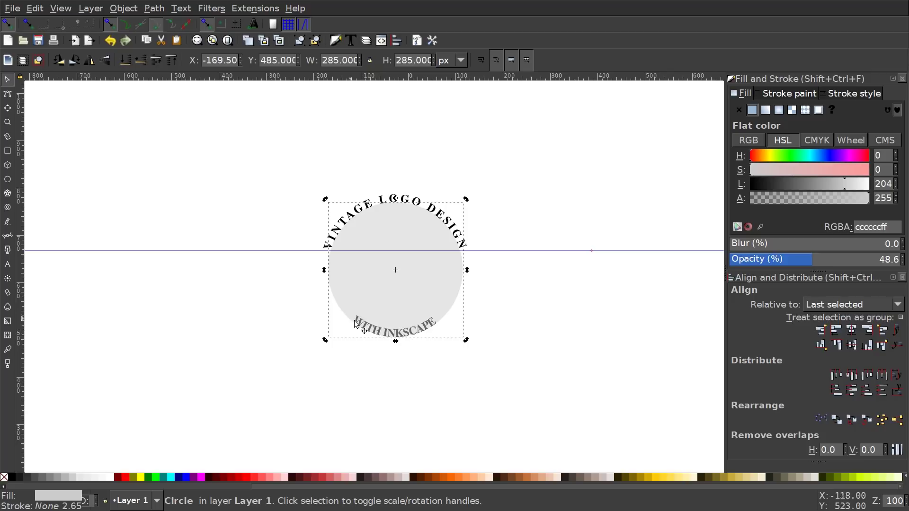
{"action": "left_click_drag", "start_coordinate": [550, 387], "coordinate": [251, 294]}
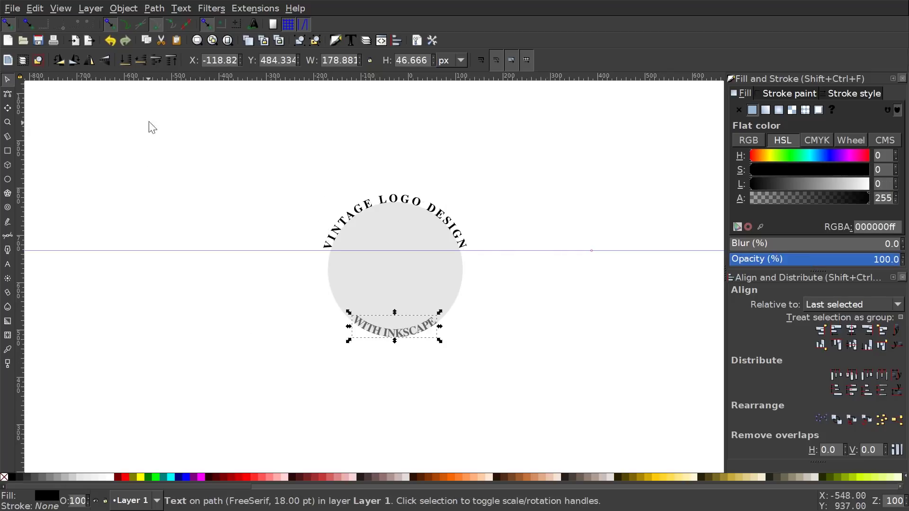
{"action": "left_click", "coordinate": [172, 60]}
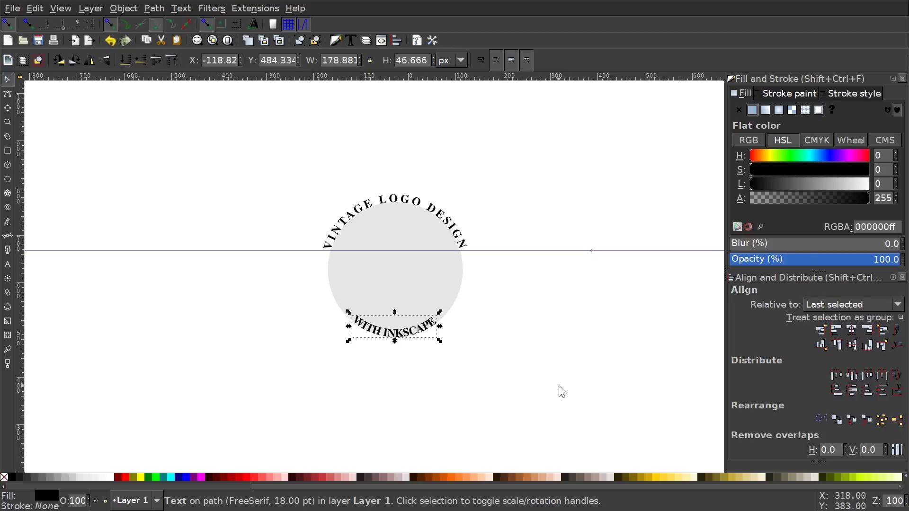
Increase the letter spacing of the "WITH INKSCAPE" text to 6.71 px
{"action": "left_click", "coordinate": [5, 264]}
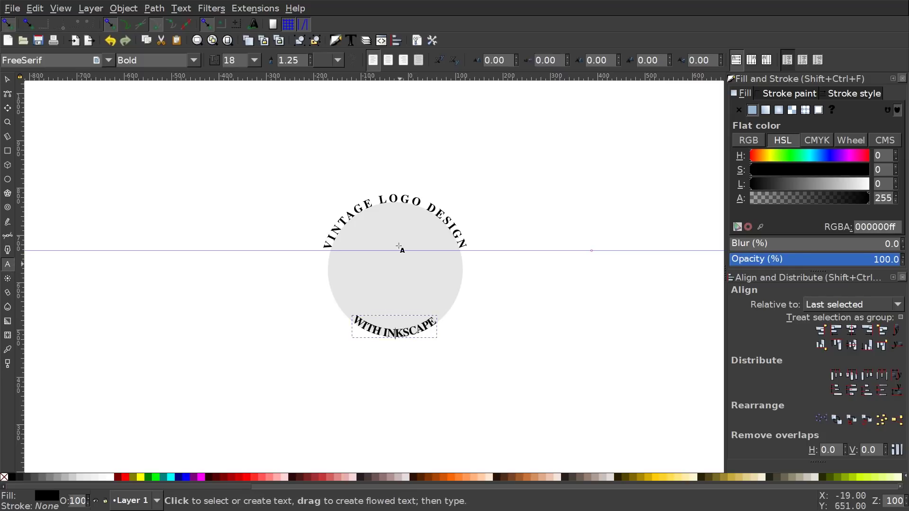
{"action": "left_click", "coordinate": [516, 54]}
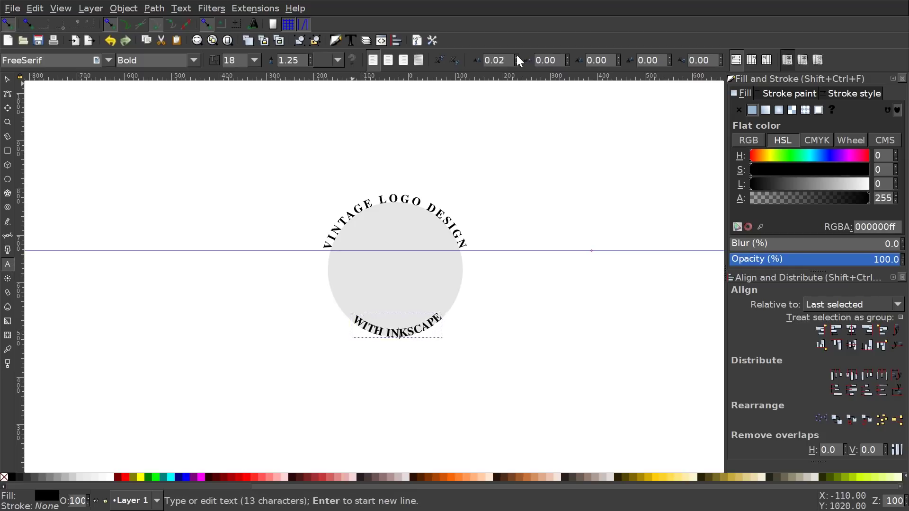
{"action": "left_click_drag", "start_coordinate": [516, 55], "coordinate": [516, 55]}
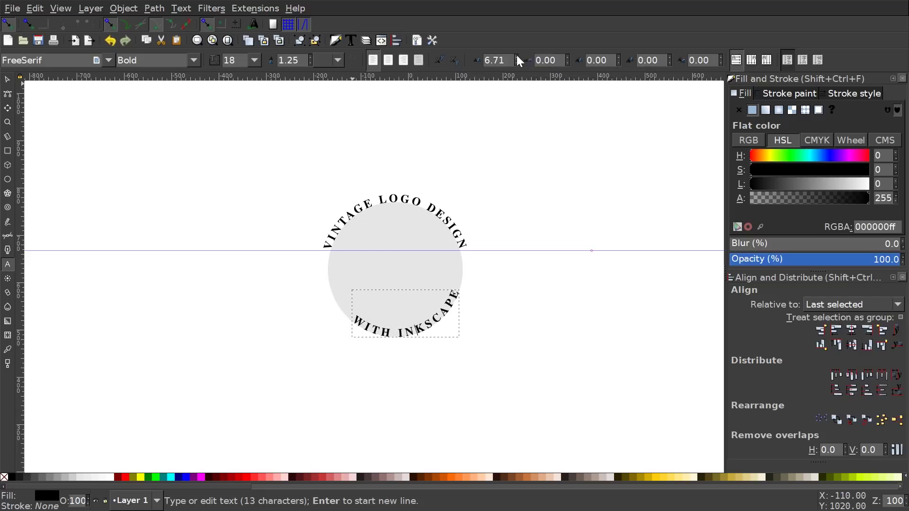
Enlarge the gray circle from its center to about 319 px in diameter so "WITH INKSCAPE" matches the upper text's radius
{"action": "left_click", "coordinate": [9, 82]}
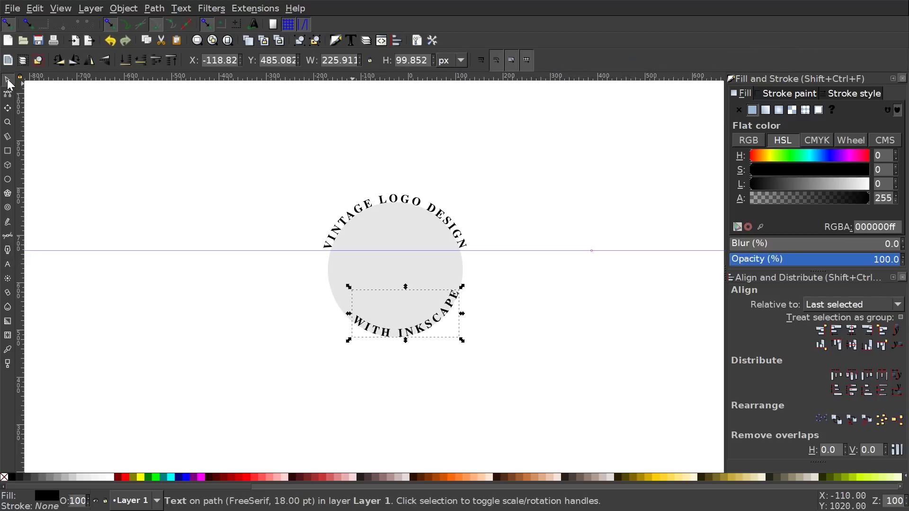
{"action": "left_click", "coordinate": [396, 229]}
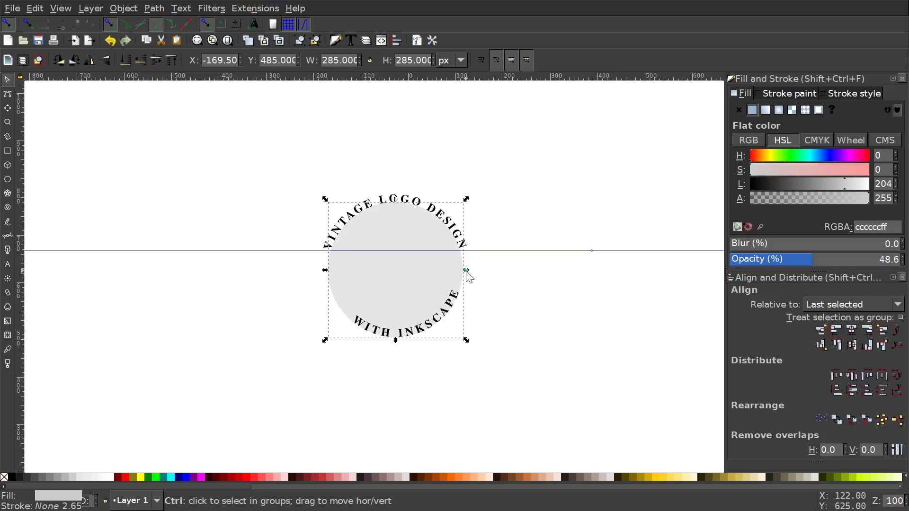
{"action": "left_click_drag", "start_coordinate": [466, 271], "coordinate": [478, 275]}
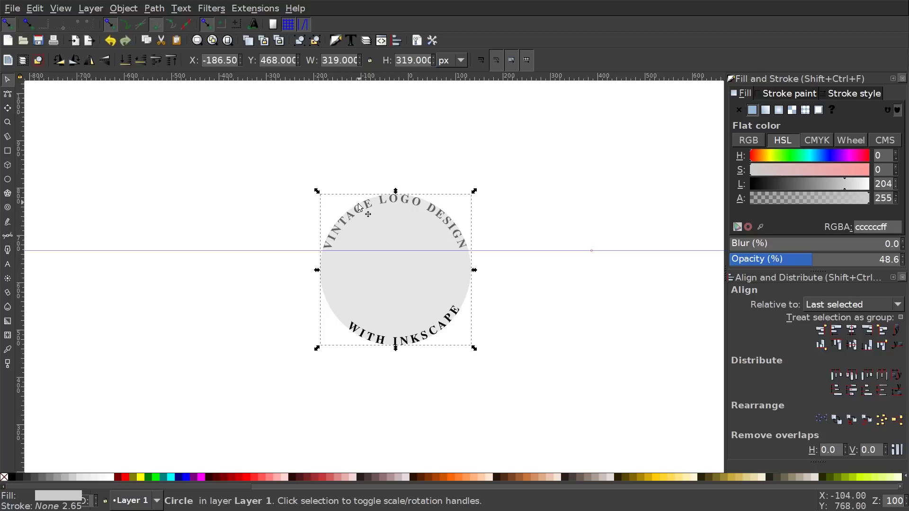
Rotate the gray circle until "WITH INKSCAPE" sits level against the horizontal guide moved to its ends, and delete the guide
{"action": "left_click", "coordinate": [416, 308]}
{"action": "left_click_drag", "start_coordinate": [472, 193], "coordinate": [391, 319]}
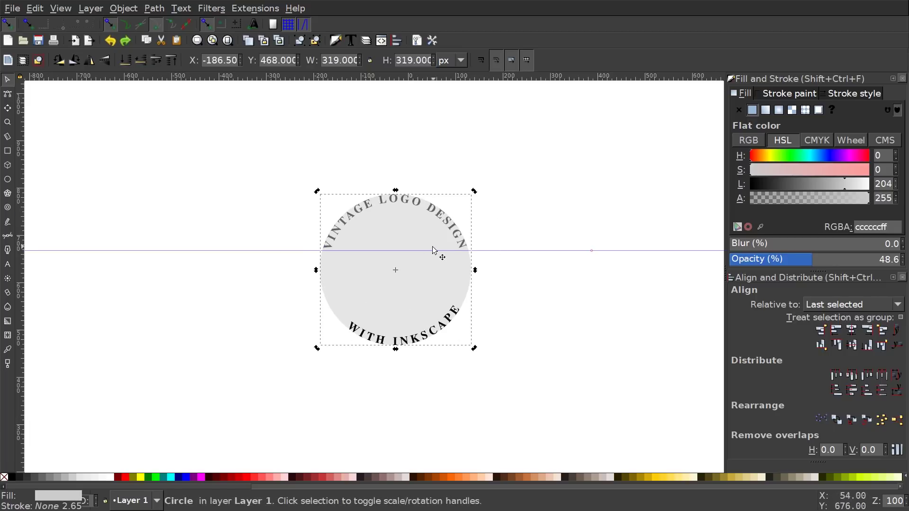
{"action": "mouse_move", "coordinate": [474, 192]}
{"action": "left_mouse_down"}
{"action": "mouse_move", "coordinate": [489, 208]}
{"action": "mouse_move", "coordinate": [478, 205]}
{"action": "left_mouse_up"}
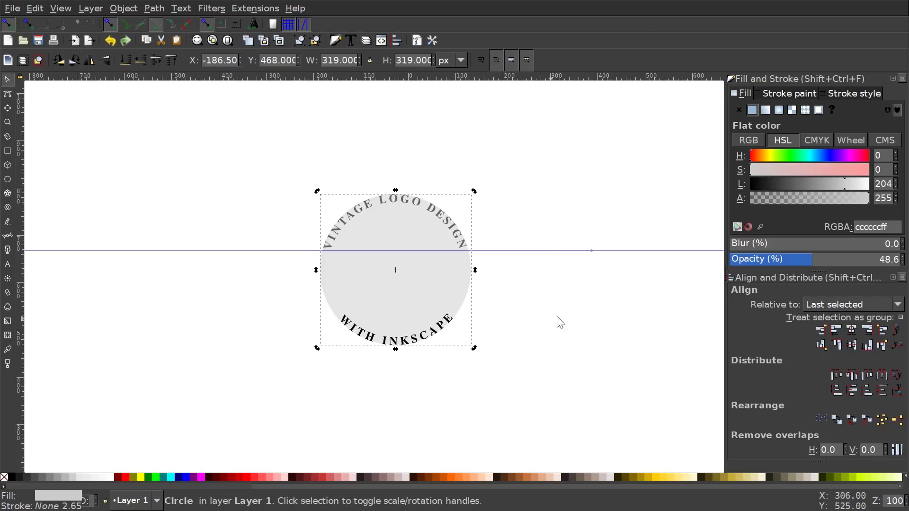
{"action": "left_click_drag", "start_coordinate": [550, 251], "coordinate": [537, 316]}
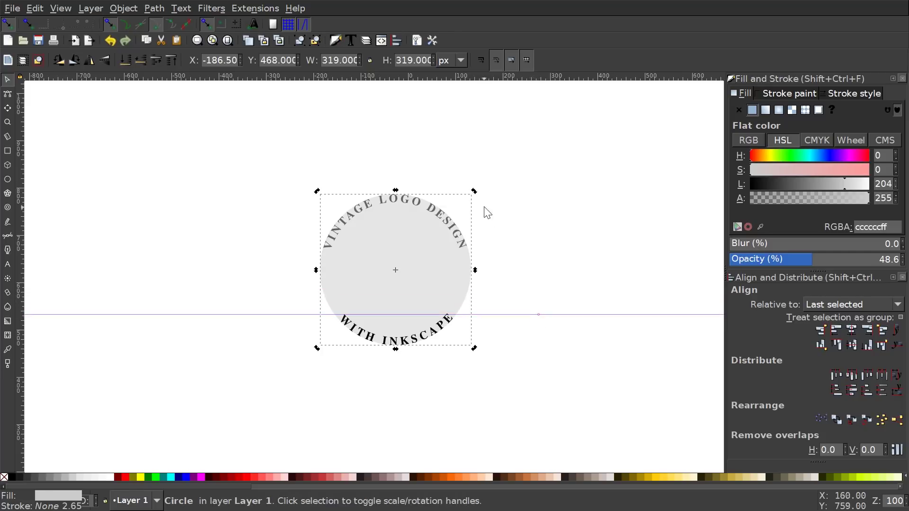
{"action": "left_click_drag", "start_coordinate": [474, 192], "coordinate": [480, 189]}
{"action": "left_click", "coordinate": [582, 217]}
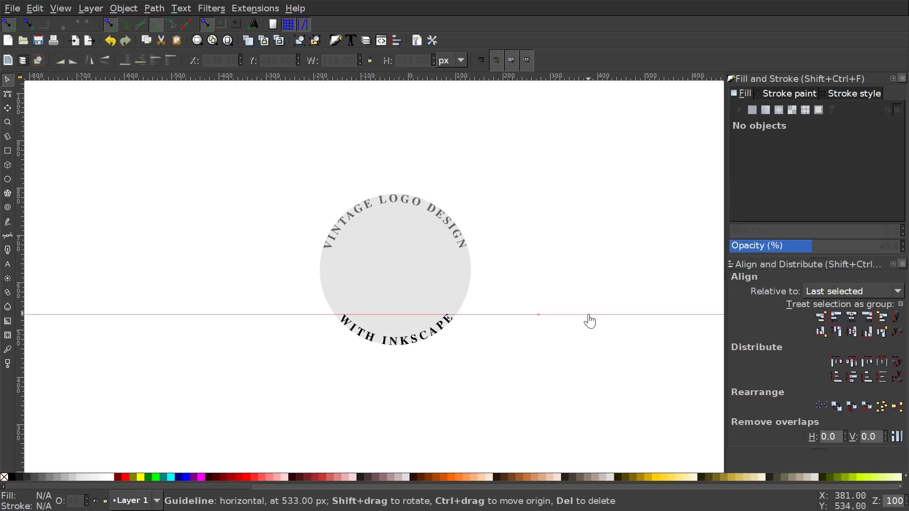
{"action": "key", "text": "Delete"}
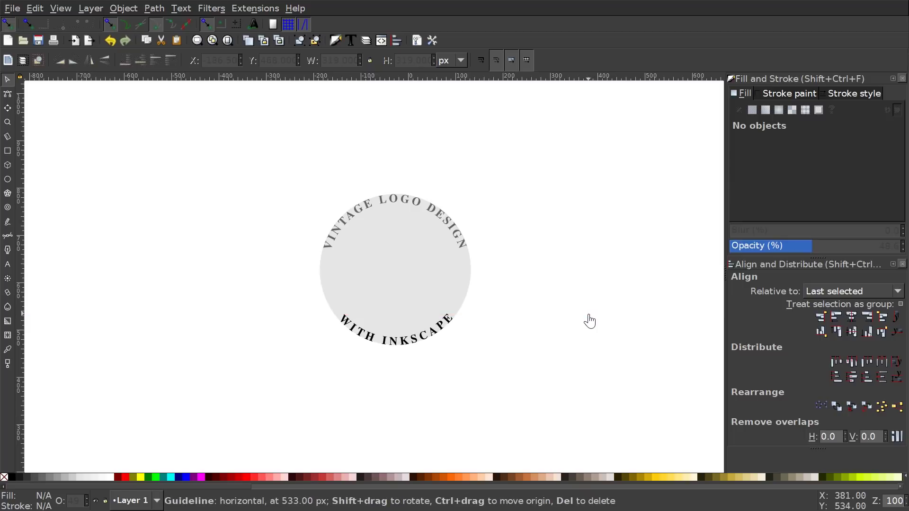
Convert the curved "WITH INKSCAPE" text along the circle's lower edge from an object to paths
{"action": "scroll", "coordinate": [502, 284], "scroll_direction": "right", "scroll_amount": 1}
{"action": "scroll", "coordinate": [515, 271], "scroll_direction": "down", "scroll_amount": 1}
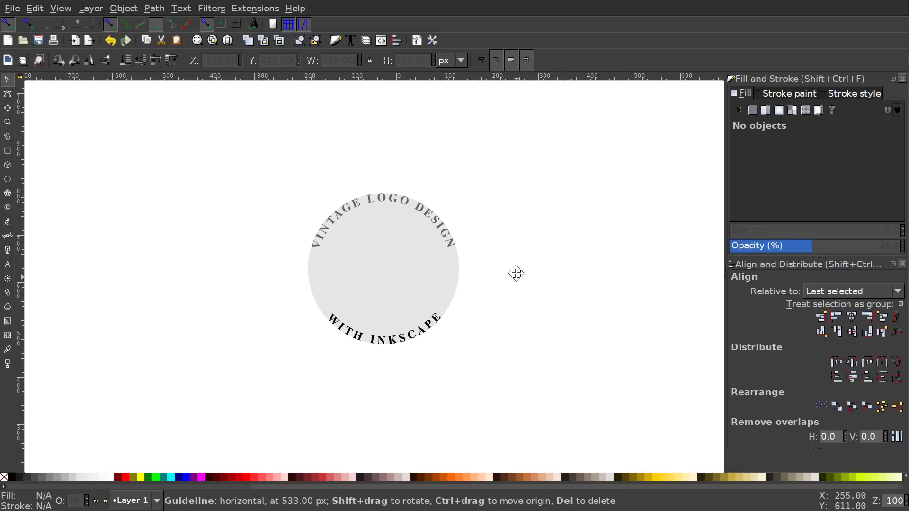
{"action": "left_click", "coordinate": [382, 330]}
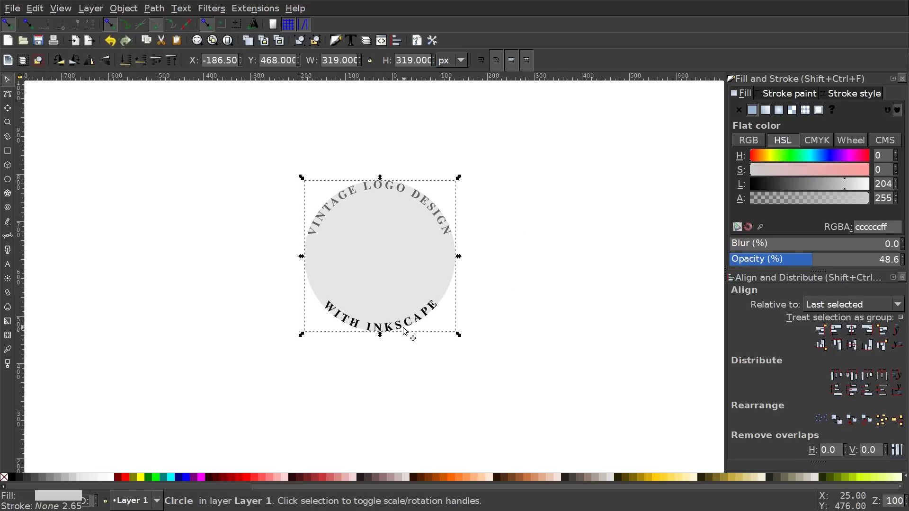
{"action": "left_click", "coordinate": [405, 330]}
{"action": "left_click", "coordinate": [154, 8]}
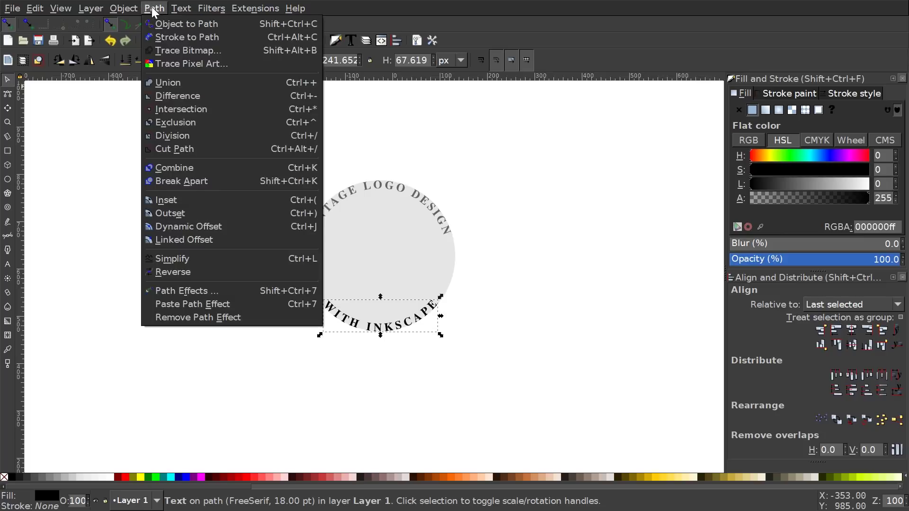
{"action": "left_click", "coordinate": [164, 24]}
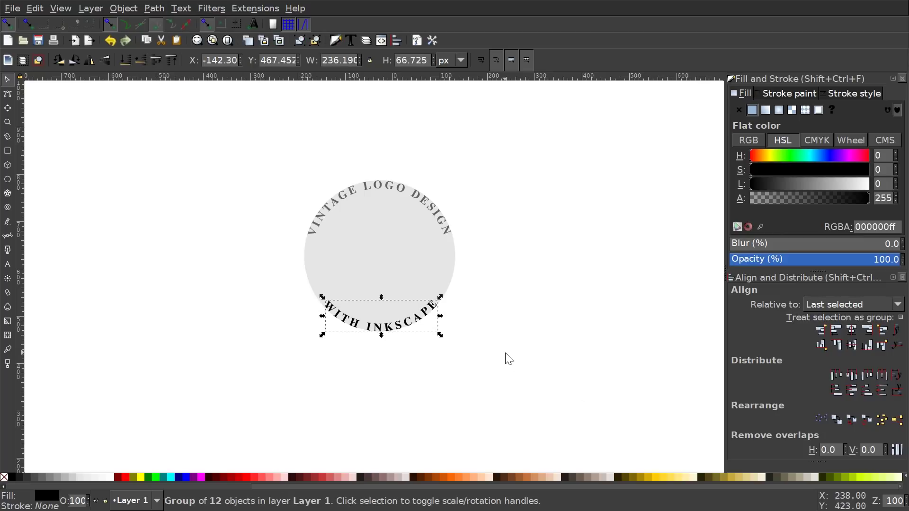
Fill the "WITH INKSCAPE" lettering with white
{"action": "left_click", "coordinate": [368, 232]}
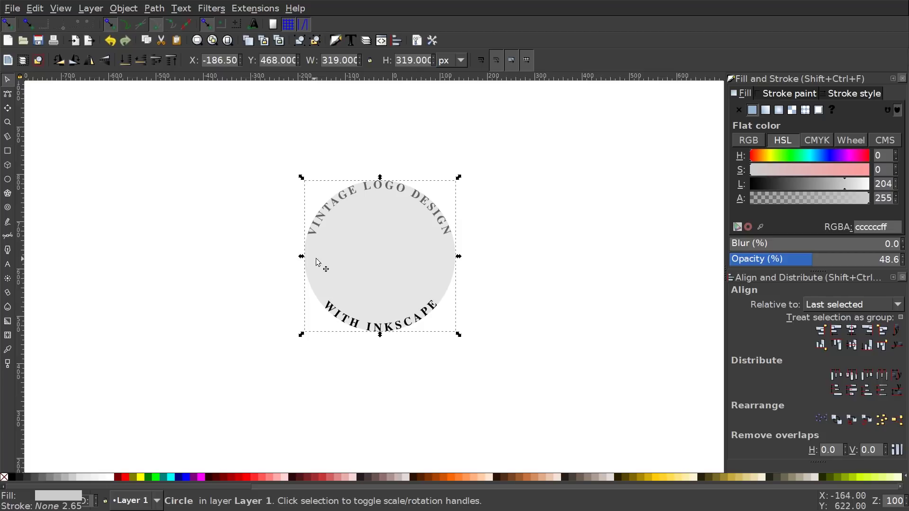
{"action": "left_click", "coordinate": [399, 327]}
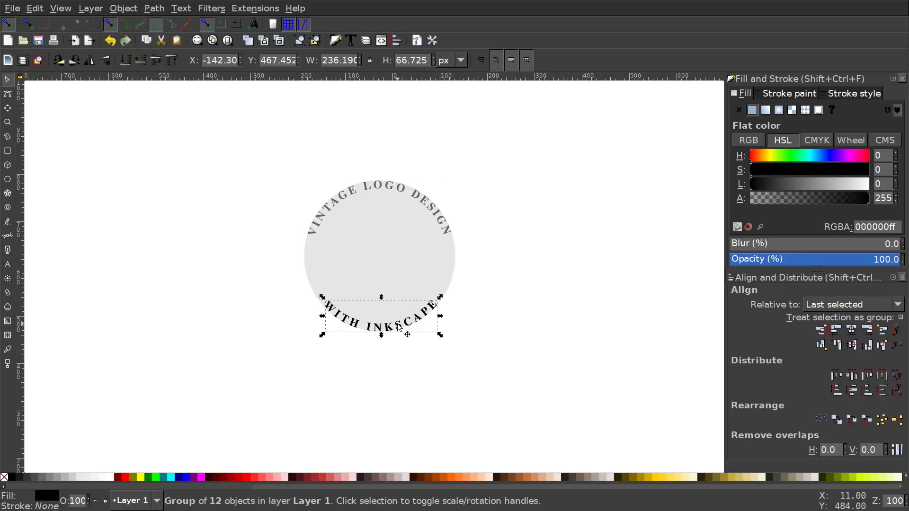
{"action": "left_click", "coordinate": [110, 479]}
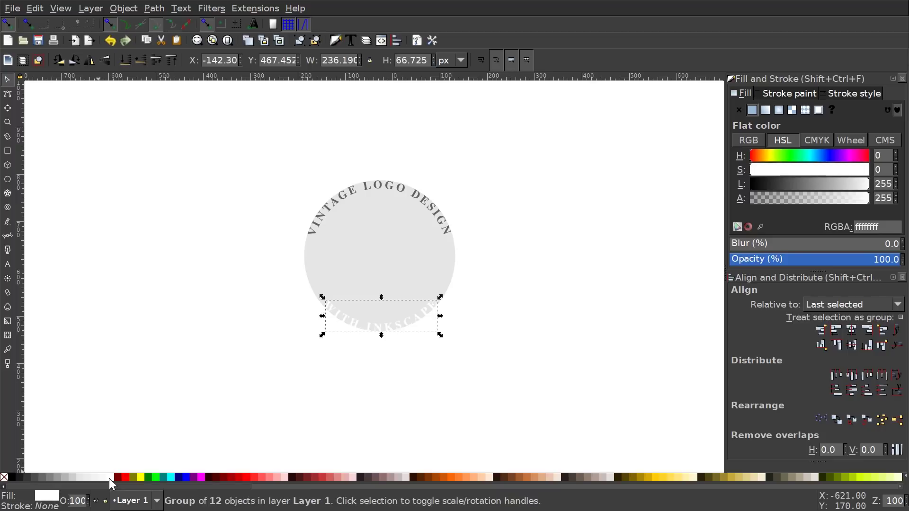
Give the gray circle a black stroke and remove its fill
{"action": "left_click", "coordinate": [397, 235]}
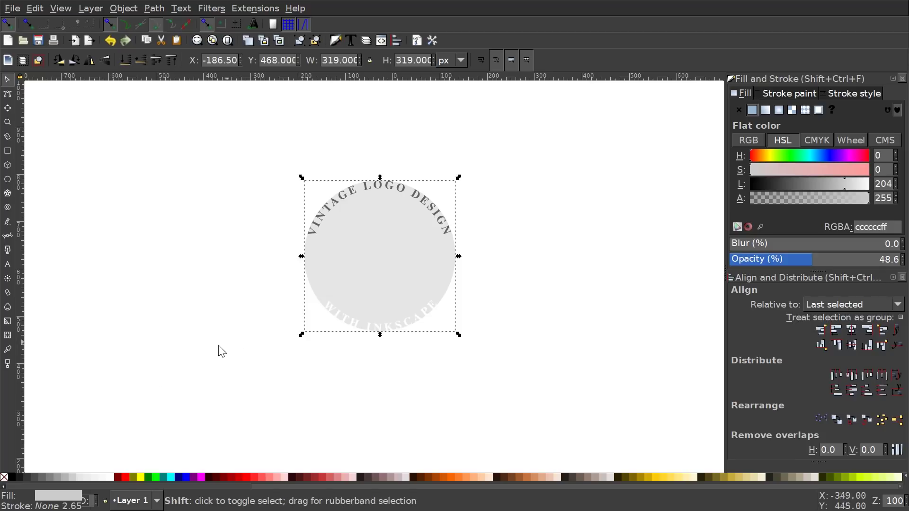
{"action": "left_click", "coordinate": [14, 478], "text": "shift"}
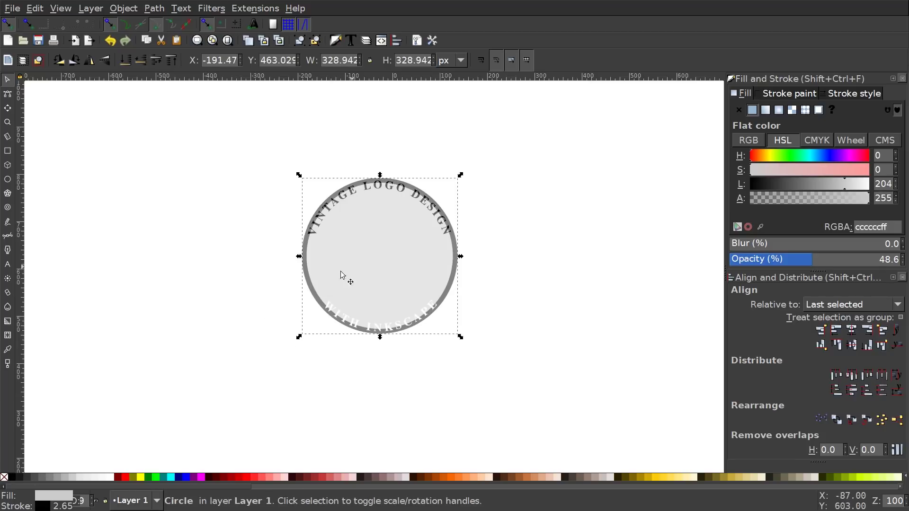
{"action": "left_click", "coordinate": [4, 478]}
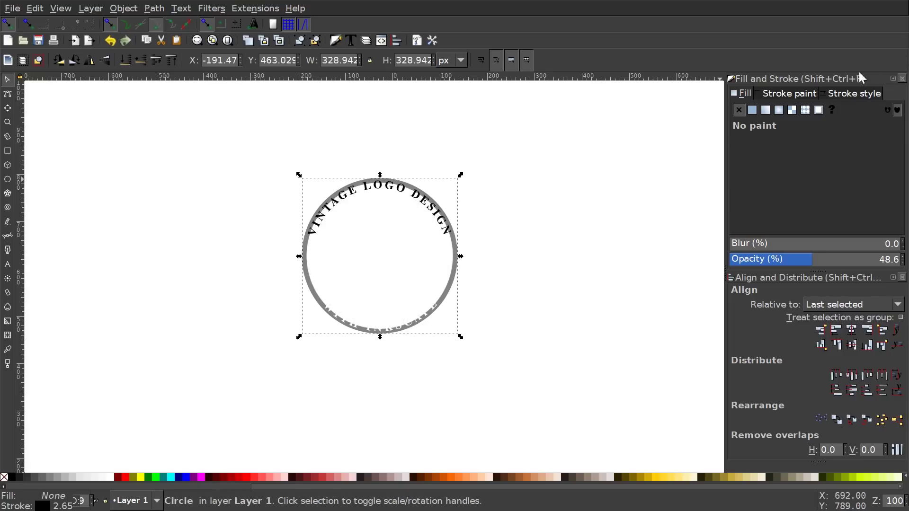
Switch the circle's stroke width unit to px and set the width to 35 px after trying 50 and 25 px
{"action": "left_click", "coordinate": [842, 91]}
{"action": "left_click", "coordinate": [873, 112]}
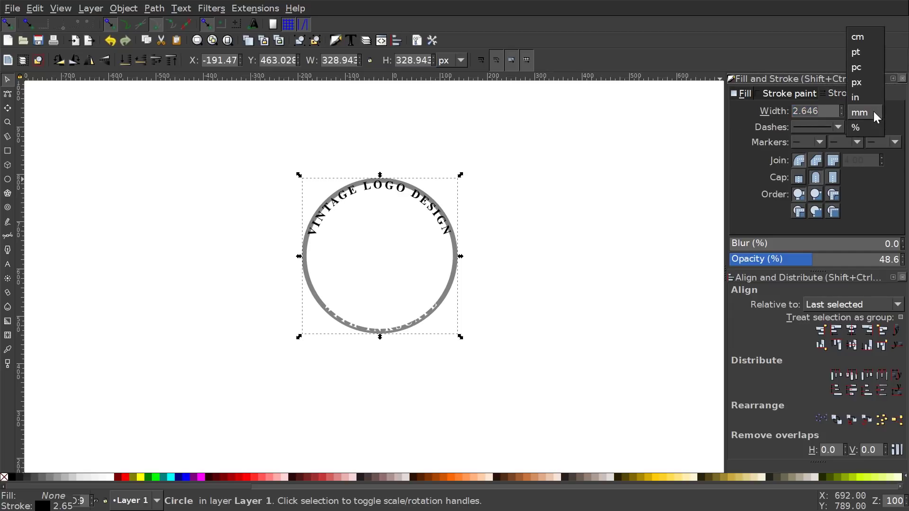
{"action": "left_click", "coordinate": [862, 82]}
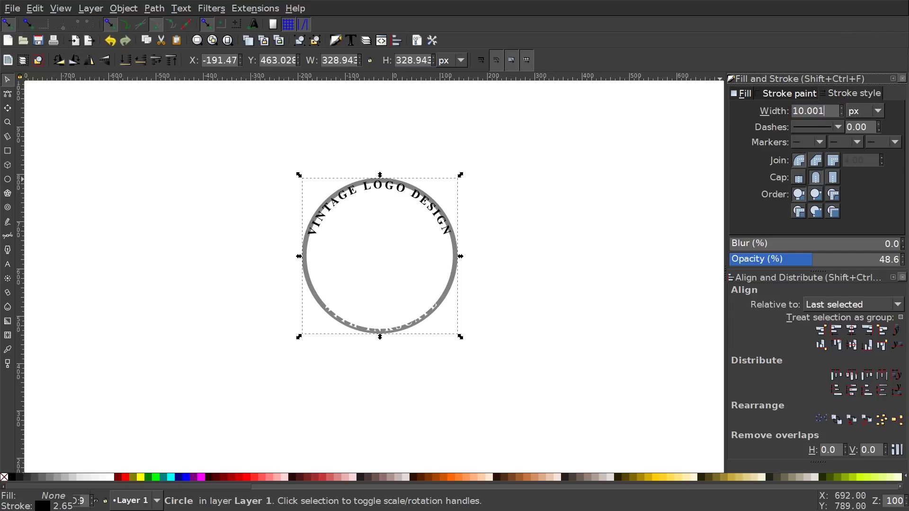
{"action": "type", "text": "50"}
{"action": "key", "text": "Return"}
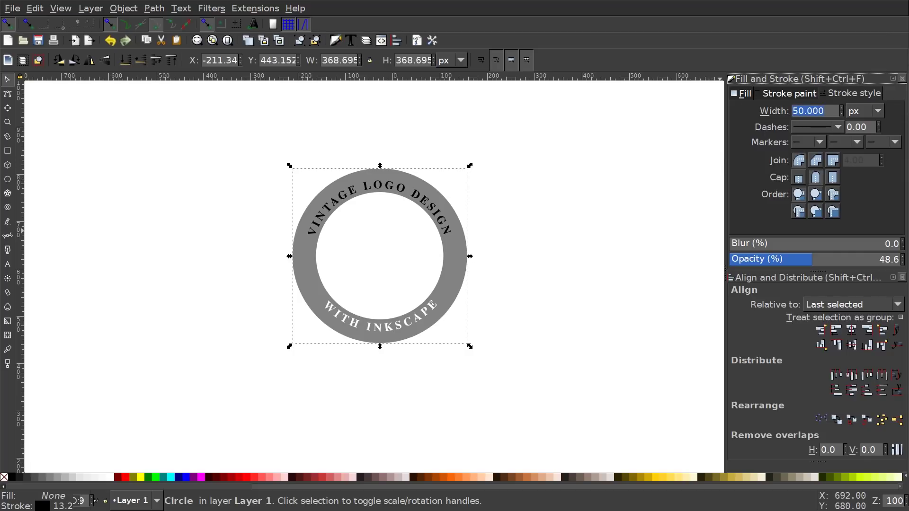
{"action": "type", "text": "25"}
{"action": "key", "text": "Return"}
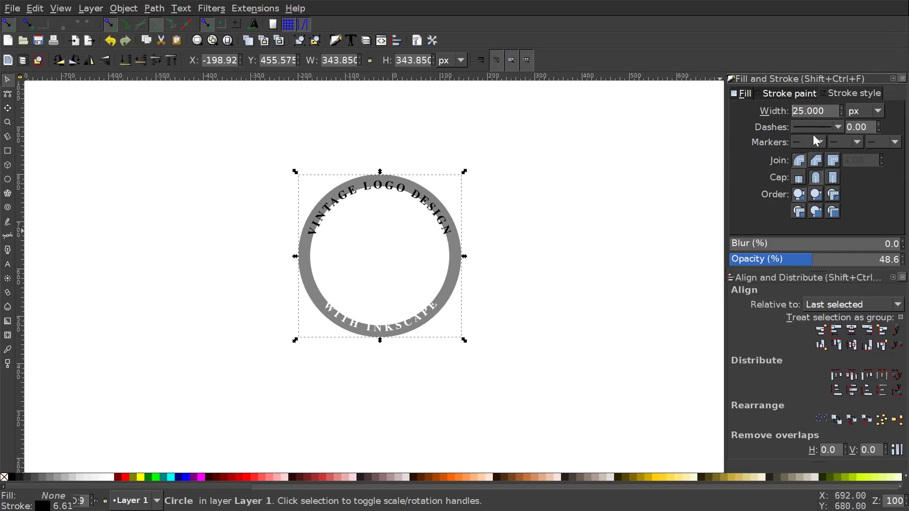
{"action": "type", "text": "35"}
{"action": "key", "text": "Return"}
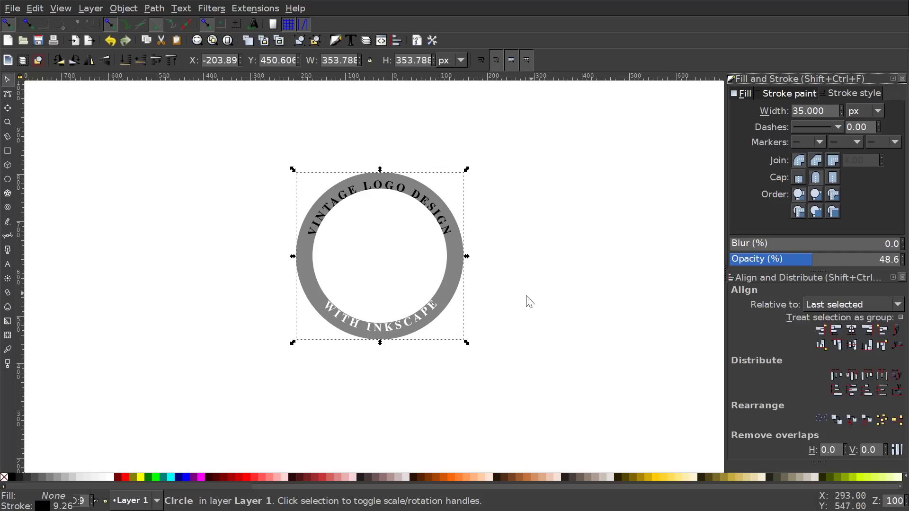
Thicken the circle's stroke to 40 px and scale the ring from its center to about 343 px across, framing both texts
{"action": "left_click_drag", "start_coordinate": [467, 342], "coordinate": [464, 340]}
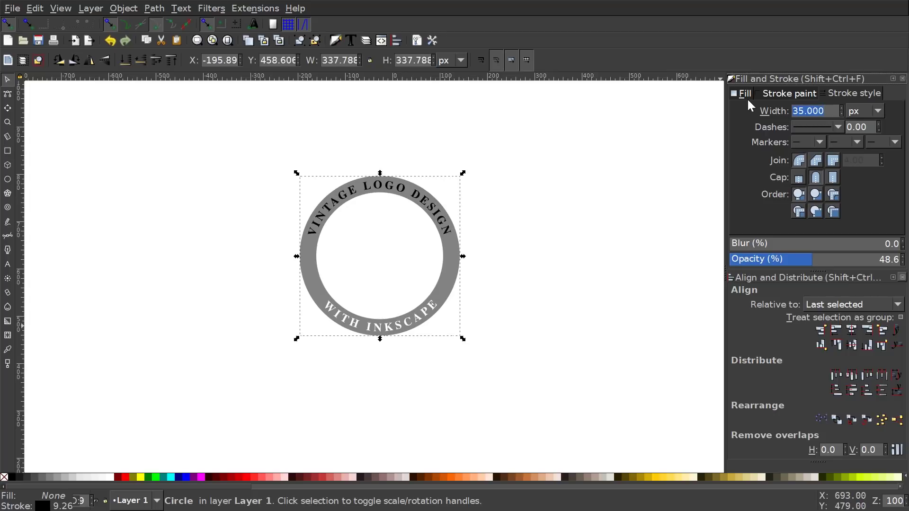
{"action": "type", "text": "40"}
{"action": "key", "text": "Return"}
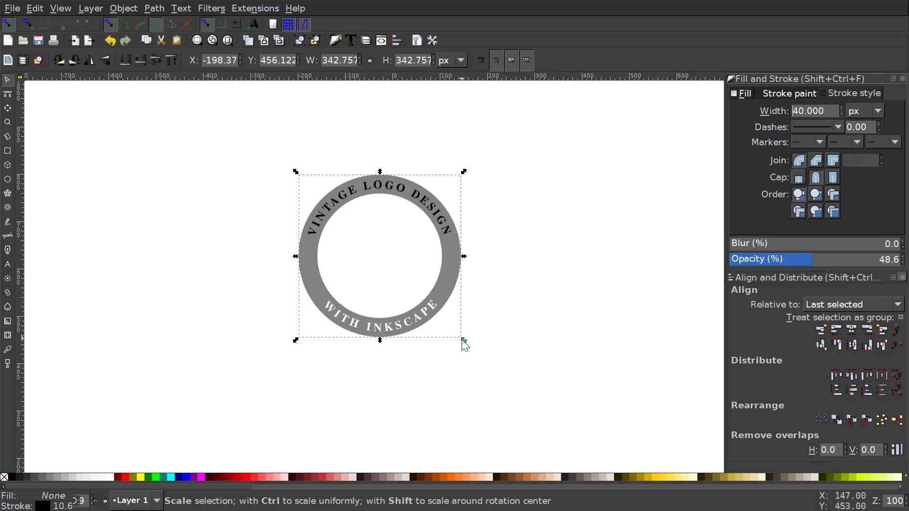
{"action": "left_click_drag", "start_coordinate": [462, 341], "coordinate": [466, 339]}
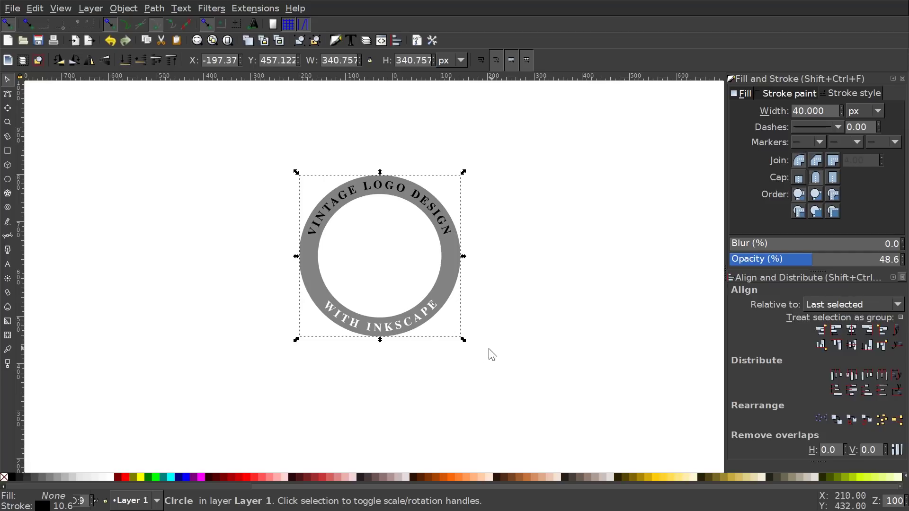
{"action": "left_click_drag", "start_coordinate": [462, 341], "coordinate": [465, 340]}
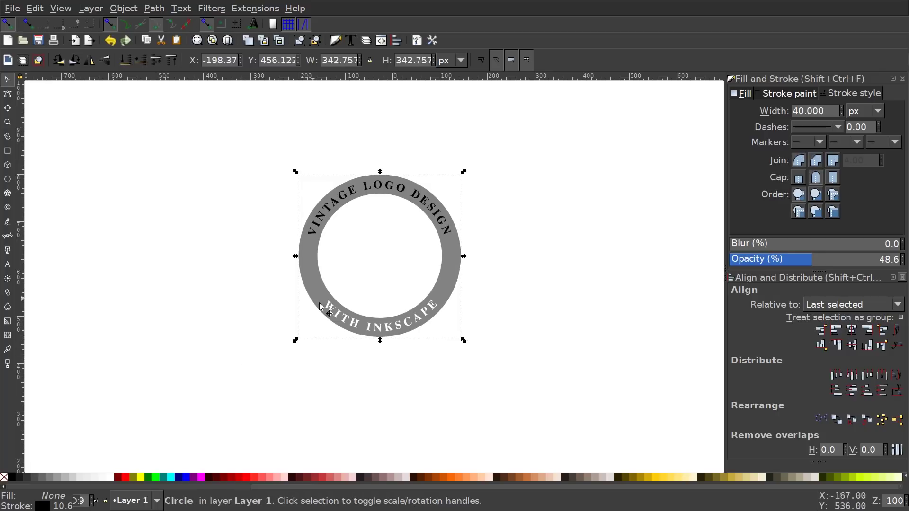
Convert the ring's stroke to a path
{"action": "left_click", "coordinate": [160, 5]}
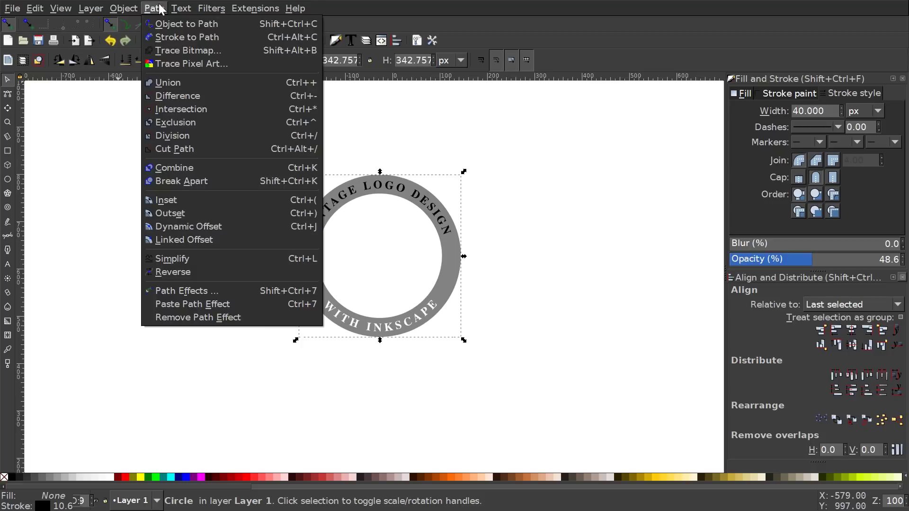
{"action": "left_click", "coordinate": [164, 36]}
{"action": "left_click_drag", "start_coordinate": [214, 192], "coordinate": [209, 199]}
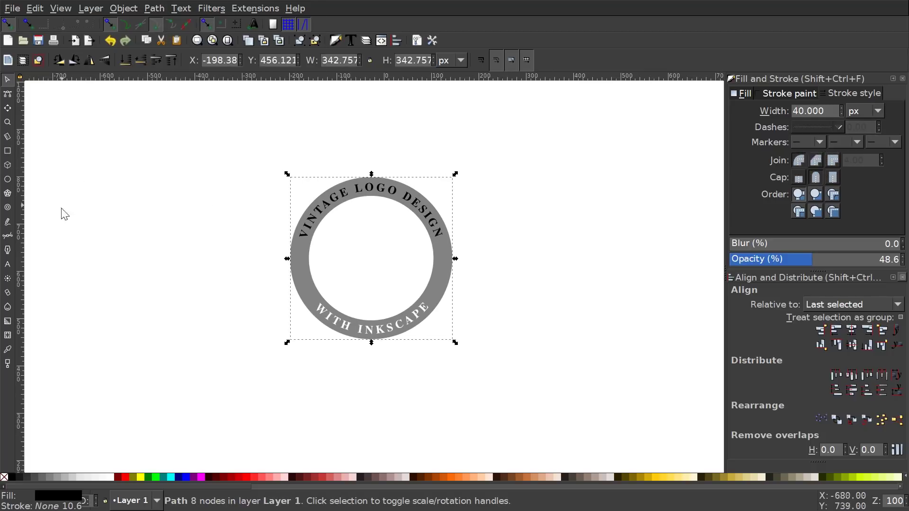
Draw a closed Bezier shape about 442 × 222 px around the ring's upper half, with a straight horizontal edge through the ring's middle
{"action": "left_click", "coordinate": [8, 239]}
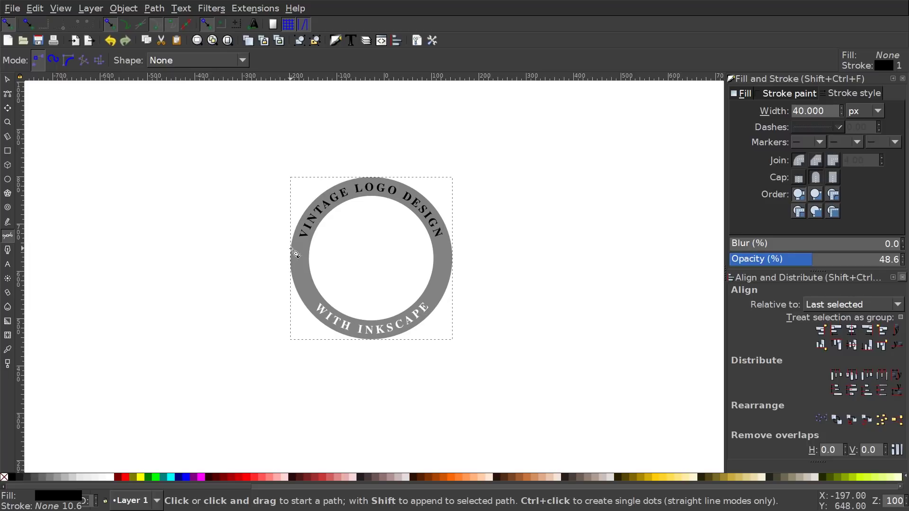
{"action": "scroll", "coordinate": [297, 258], "scroll_direction": "up", "scroll_amount": 1}
{"action": "scroll", "coordinate": [297, 258], "scroll_direction": "right", "scroll_amount": 1}
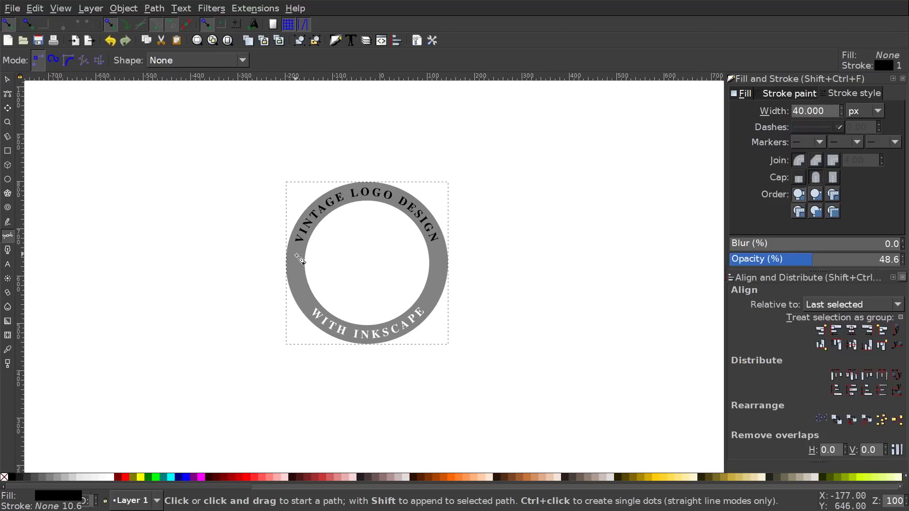
{"action": "scroll", "coordinate": [298, 260], "scroll_direction": "up", "scroll_amount": 2}
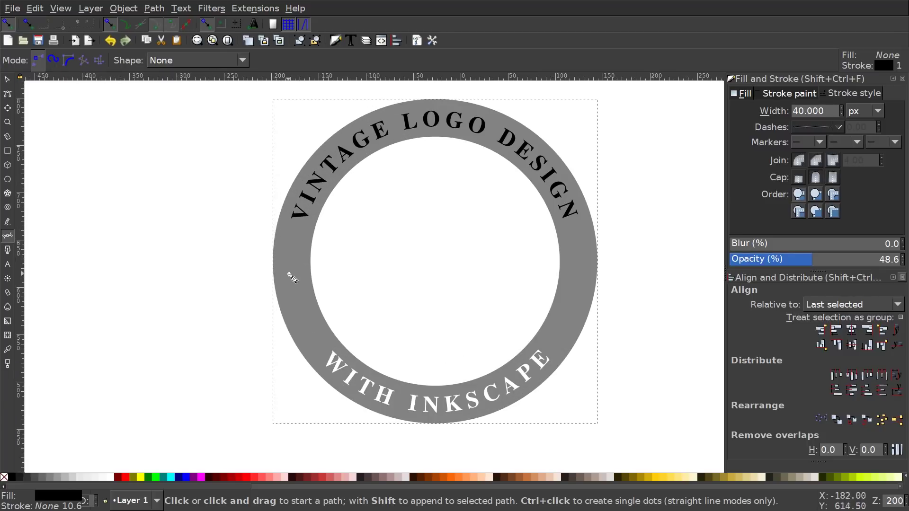
{"action": "scroll", "coordinate": [294, 276], "scroll_direction": "down", "scroll_amount": 2}
{"action": "scroll", "coordinate": [211, 270], "scroll_direction": "up", "scroll_amount": 2}
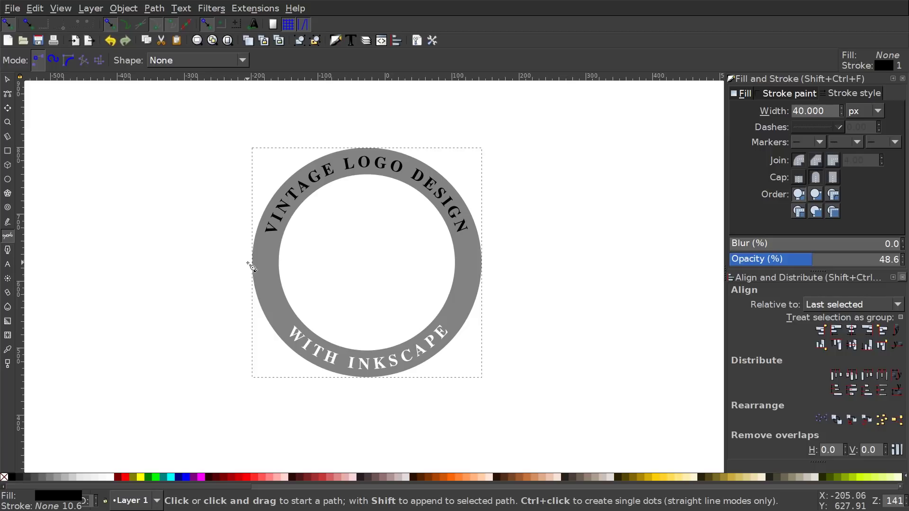
{"action": "left_click", "coordinate": [247, 263]}
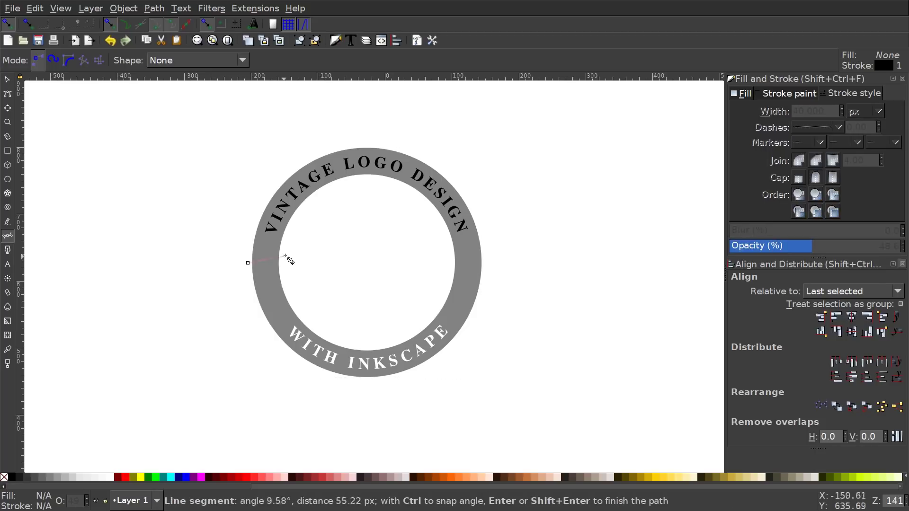
{"action": "left_click", "coordinate": [494, 263]}
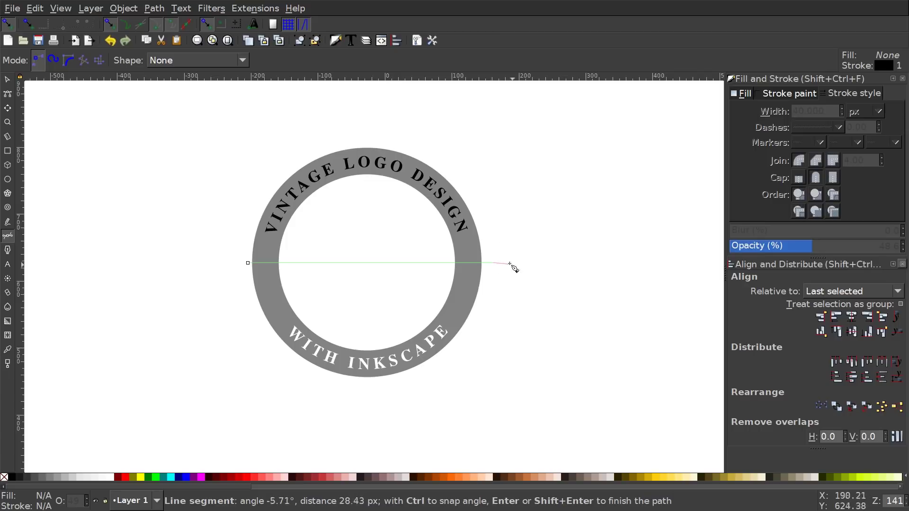
{"action": "left_click", "coordinate": [494, 166]}
{"action": "left_click_drag", "start_coordinate": [424, 121], "coordinate": [426, 118]}
{"action": "left_click_drag", "start_coordinate": [297, 119], "coordinate": [290, 120]}
{"action": "left_click", "coordinate": [201, 168]}
{"action": "left_click", "coordinate": [204, 220]}
{"action": "left_click", "coordinate": [221, 250]}
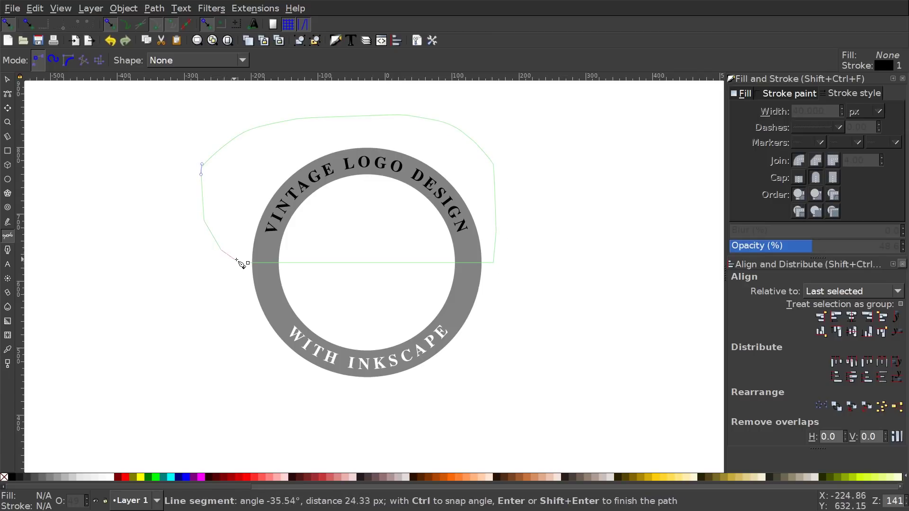
{"action": "left_click", "coordinate": [247, 263]}
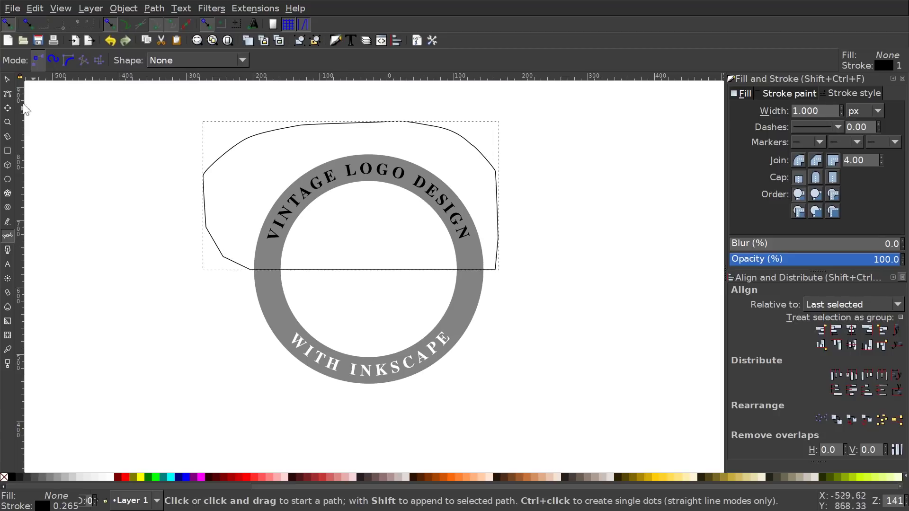
{"action": "left_click", "coordinate": [7, 80]}
{"action": "scroll", "coordinate": [517, 213], "scroll_direction": "right", "scroll_amount": 2}
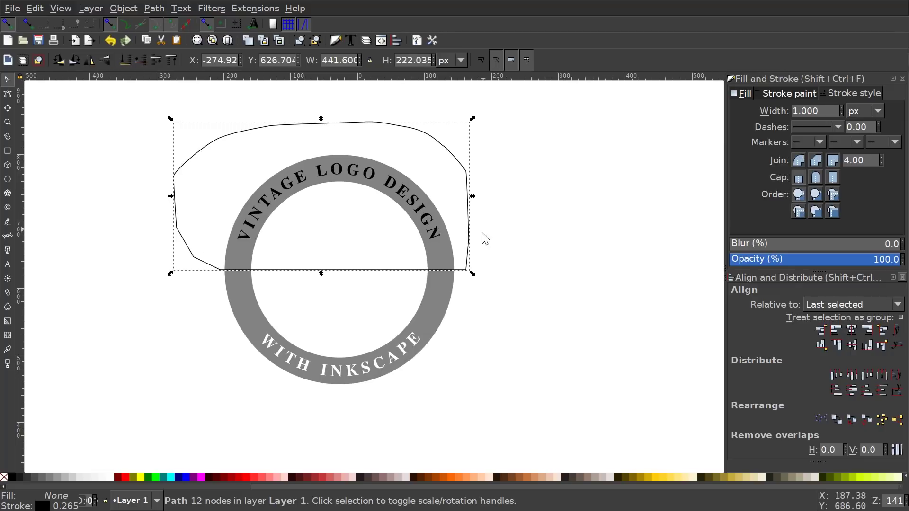
Cut the ring's upper half away with the drawn shape using Difference, and set the remaining band's opacity to 100%
{"action": "left_click", "coordinate": [442, 289], "text": "shift"}
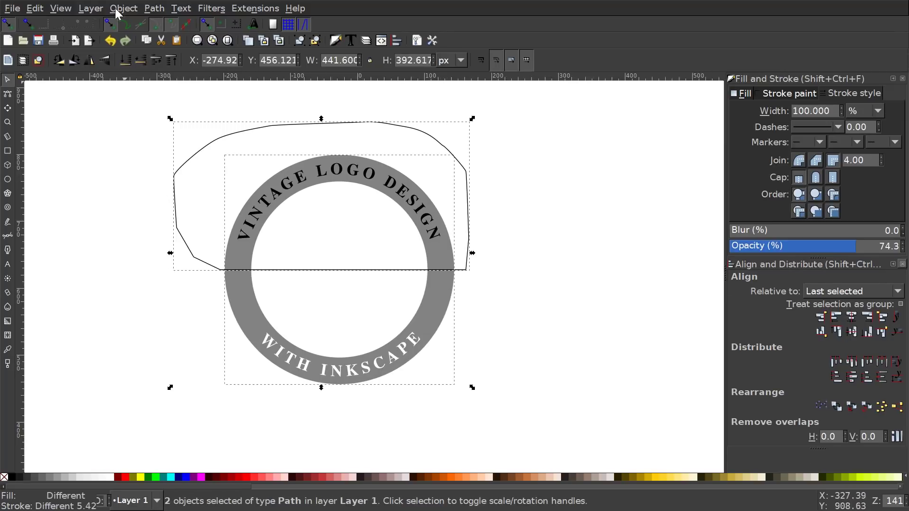
{"action": "left_click", "coordinate": [154, 9]}
{"action": "left_click", "coordinate": [178, 95]}
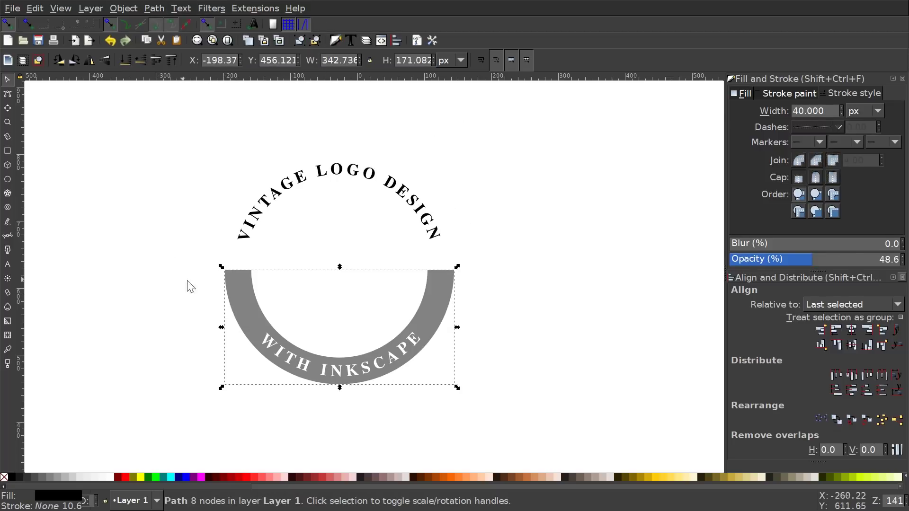
{"action": "scroll", "coordinate": [198, 269], "scroll_direction": "down", "scroll_amount": 1}
{"action": "left_click_drag", "start_coordinate": [830, 260], "coordinate": [906, 257]}
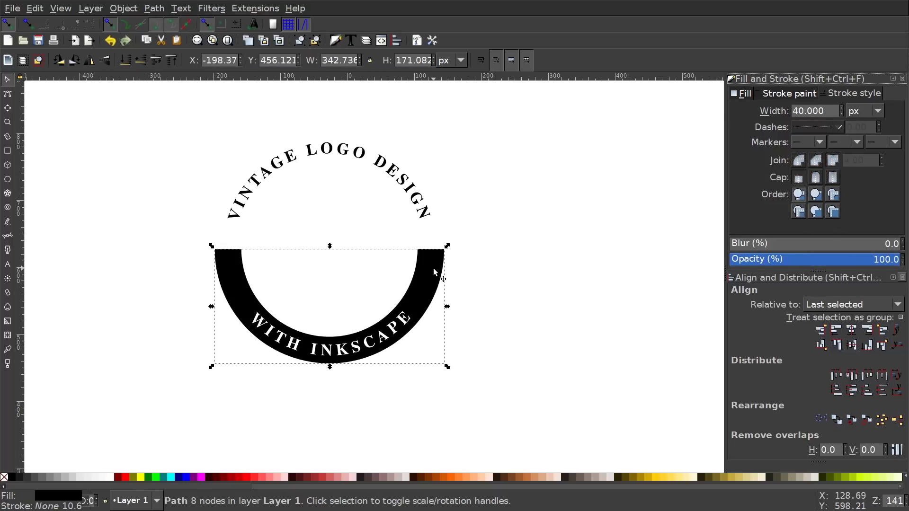
Insert a node at the middle of each of the lower band's two straight ends
{"action": "left_click", "coordinate": [8, 95]}
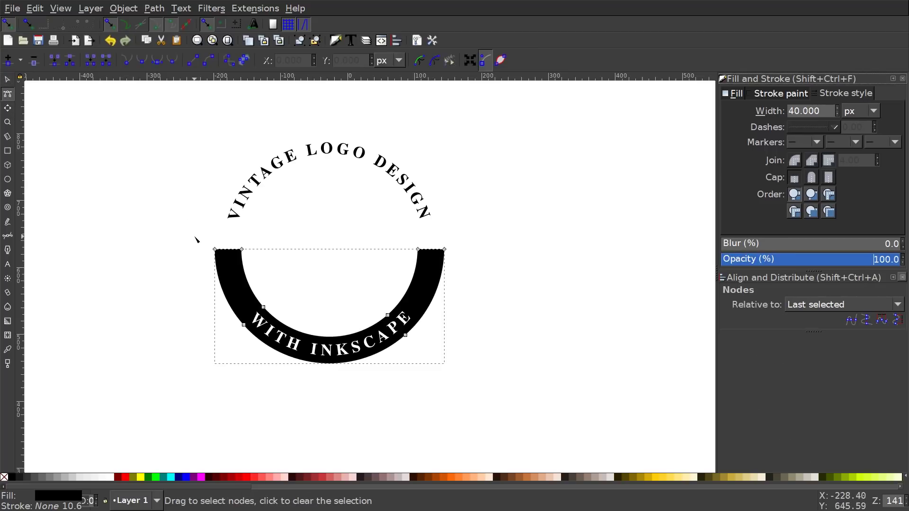
{"action": "left_click_drag", "start_coordinate": [195, 237], "coordinate": [251, 259]}
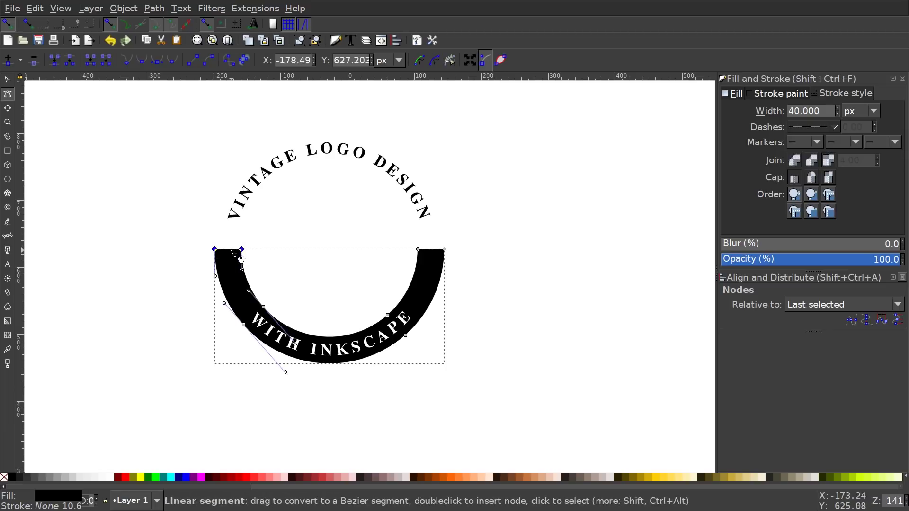
{"action": "left_click", "coordinate": [10, 60]}
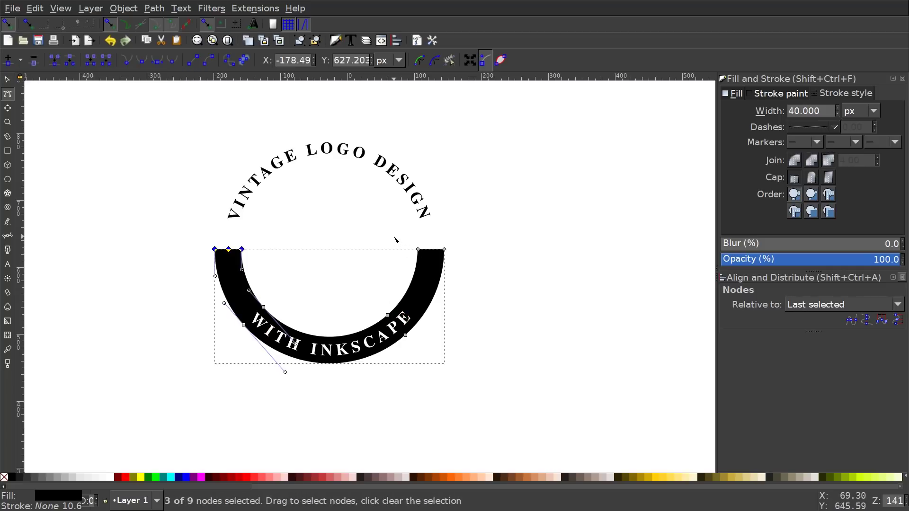
{"action": "left_click_drag", "start_coordinate": [394, 236], "coordinate": [467, 260]}
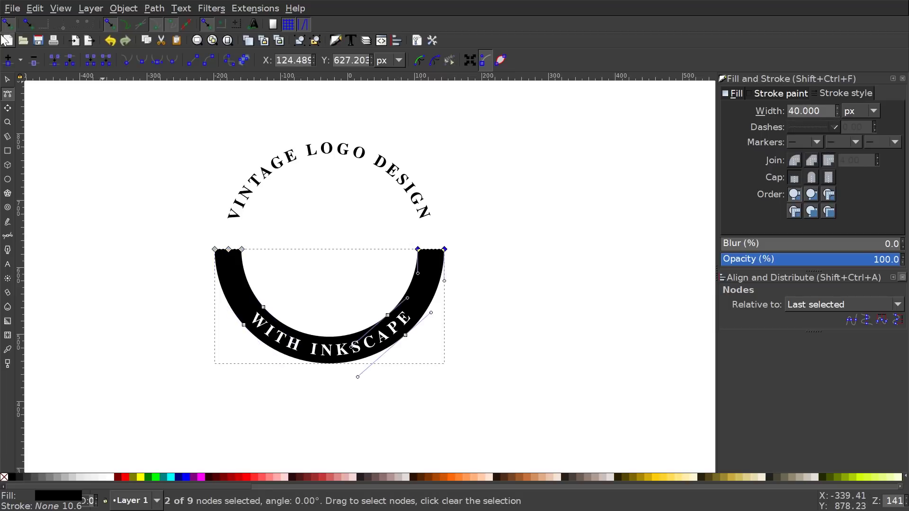
{"action": "left_click", "coordinate": [8, 60]}
Move the middle nodes of both band ends down about 11 px together to form V-shaped ribbon notches
{"action": "scroll", "coordinate": [481, 249], "scroll_direction": "left", "scroll_amount": 2}
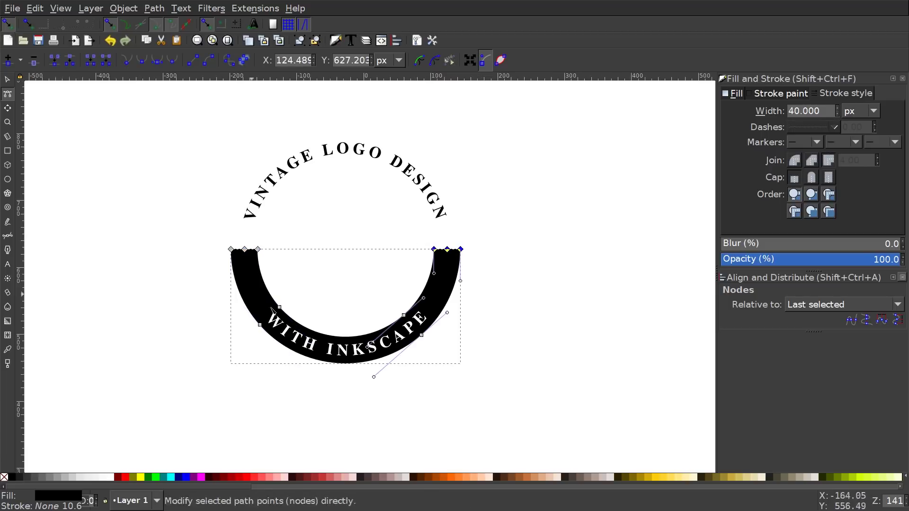
{"action": "scroll", "coordinate": [346, 321], "scroll_direction": "up", "scroll_amount": 2}
{"action": "scroll", "coordinate": [346, 321], "scroll_direction": "left", "scroll_amount": 1}
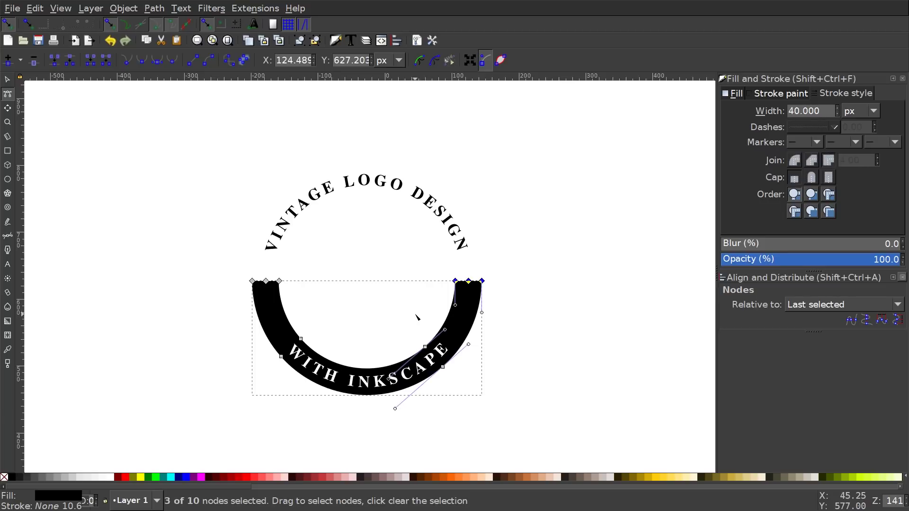
{"action": "scroll", "coordinate": [416, 317], "scroll_direction": "up", "scroll_amount": 2}
{"action": "scroll", "coordinate": [432, 306], "scroll_direction": "left", "scroll_amount": 2}
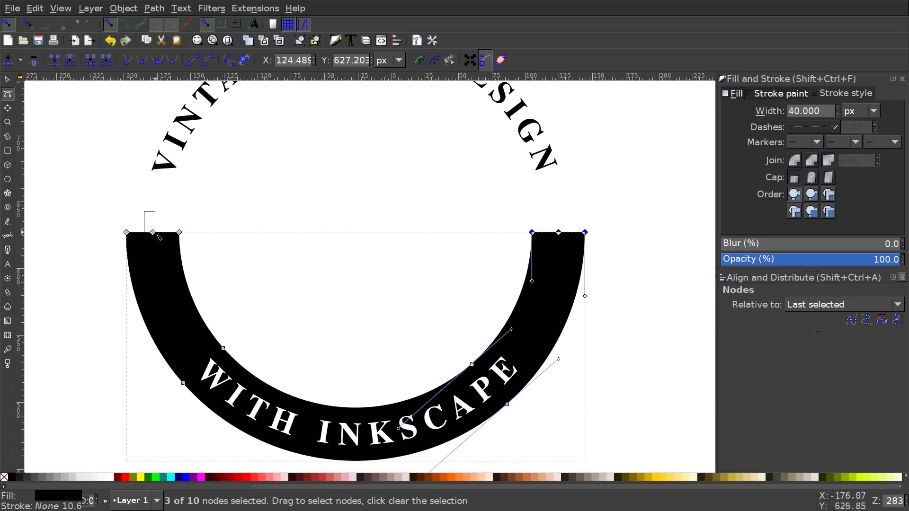
{"action": "left_click_drag", "start_coordinate": [157, 235], "coordinate": [164, 247]}
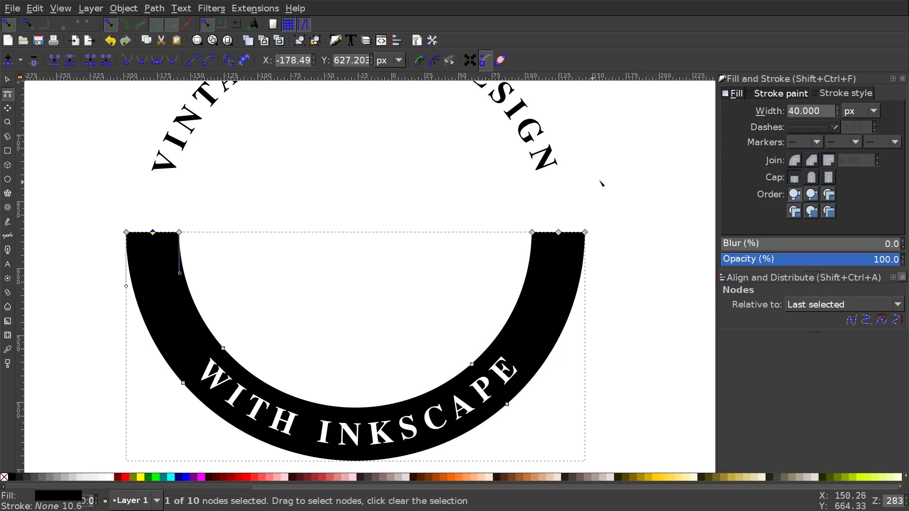
{"action": "left_click", "coordinate": [558, 232]}
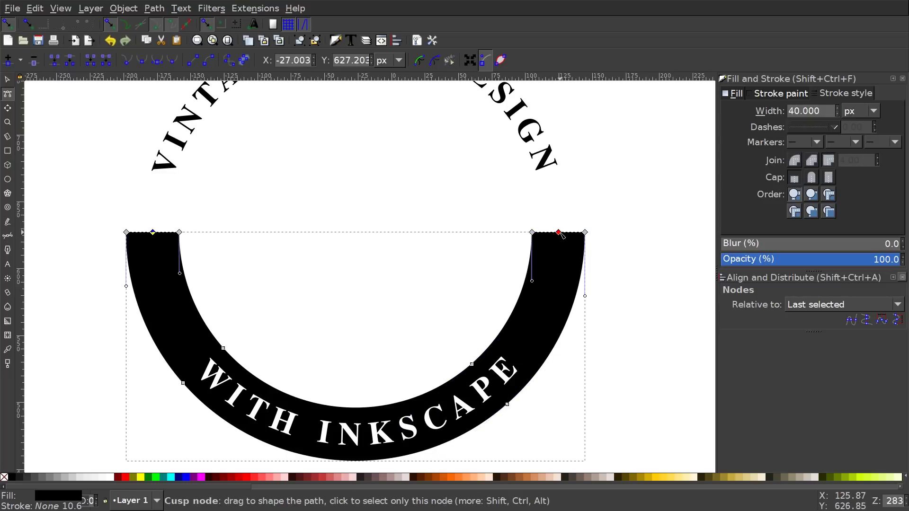
{"action": "left_click_drag", "start_coordinate": [560, 233], "coordinate": [564, 250]}
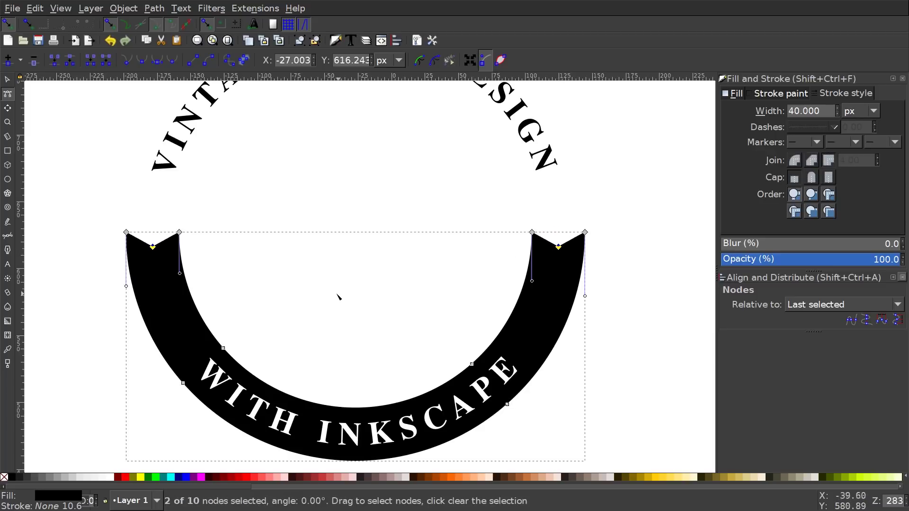
Draw a circle about 74 px across inside the band, with a light gray fill and no stroke
{"action": "scroll", "coordinate": [337, 296], "scroll_direction": "down", "scroll_amount": 1}
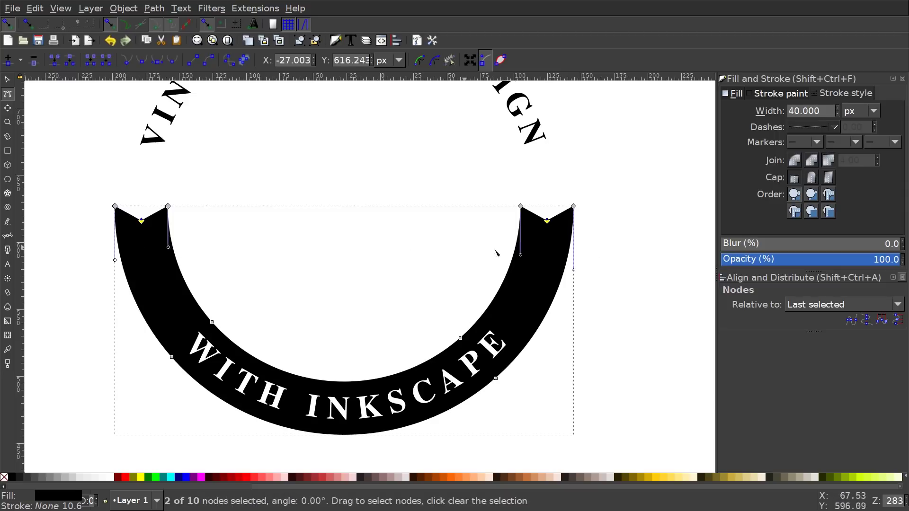
{"action": "scroll", "coordinate": [573, 261], "scroll_direction": "down", "scroll_amount": 1}
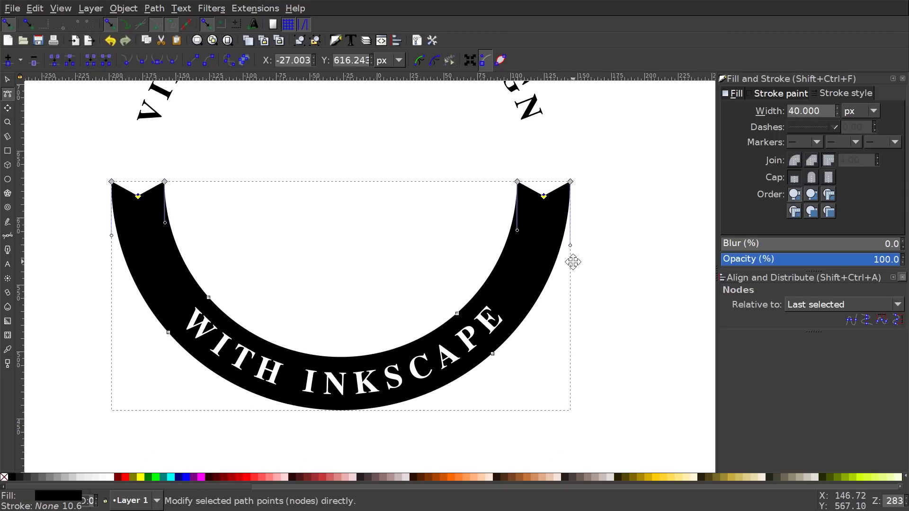
{"action": "left_click", "coordinate": [7, 179]}
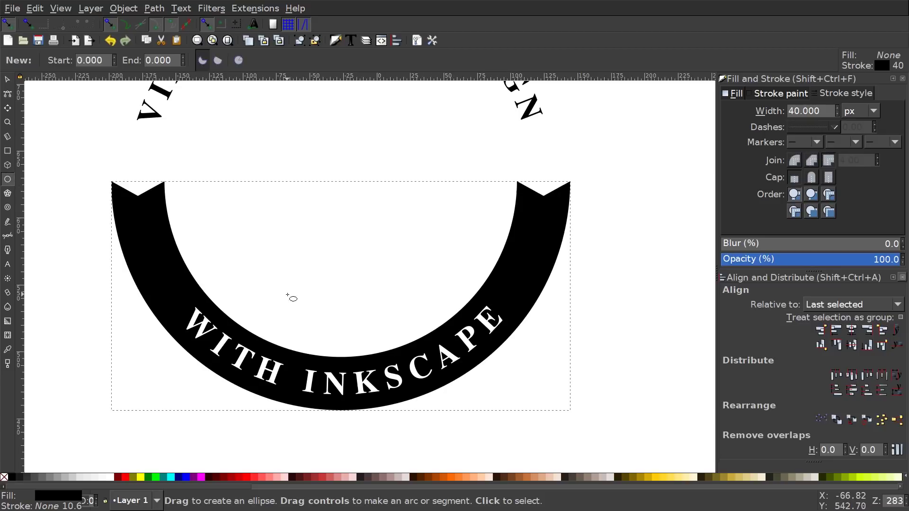
{"action": "key", "text": "ctrl"}
{"action": "left_click_drag", "start_coordinate": [291, 255], "coordinate": [339, 313]}
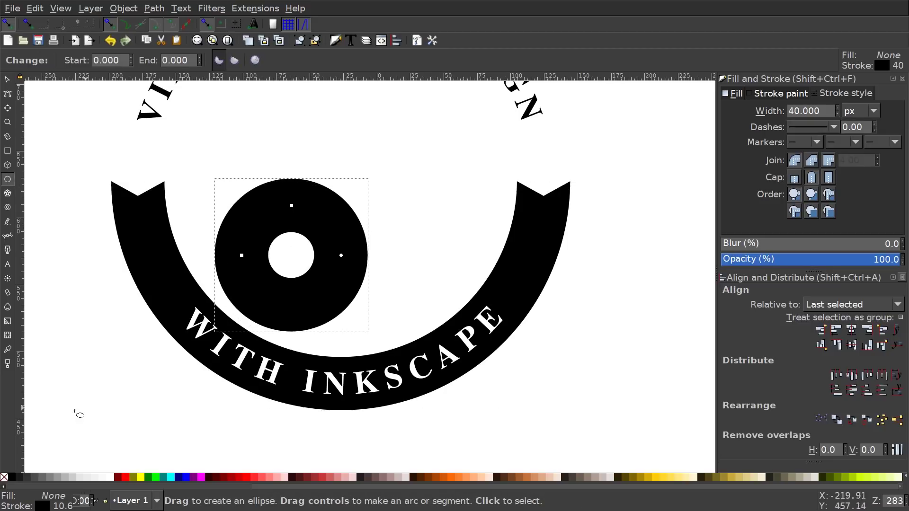
{"action": "left_click", "coordinate": [81, 477]}
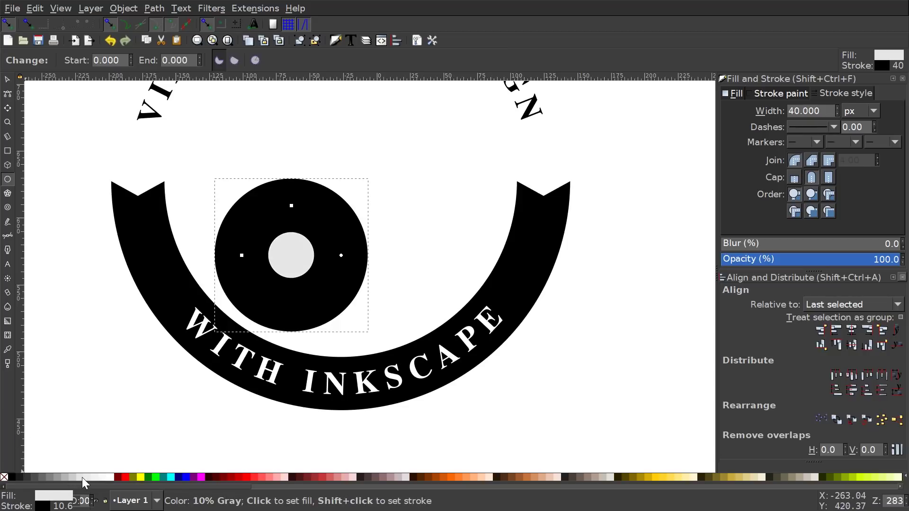
{"action": "left_click", "coordinate": [3, 477], "text": "shift"}
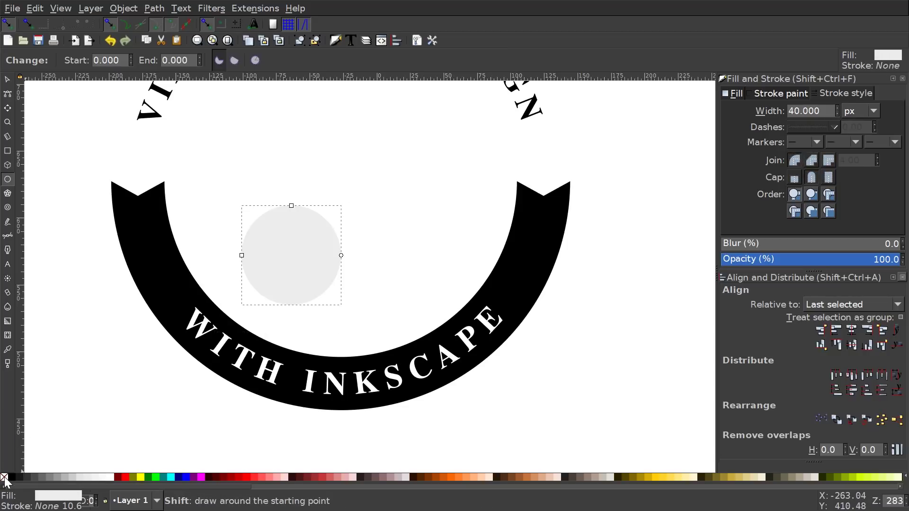
Turn the circle into a white dot about 8 px across, placed on the band just before "WITH"
{"action": "left_click", "coordinate": [7, 79]}
{"action": "left_click_drag", "start_coordinate": [298, 271], "coordinate": [170, 281]}
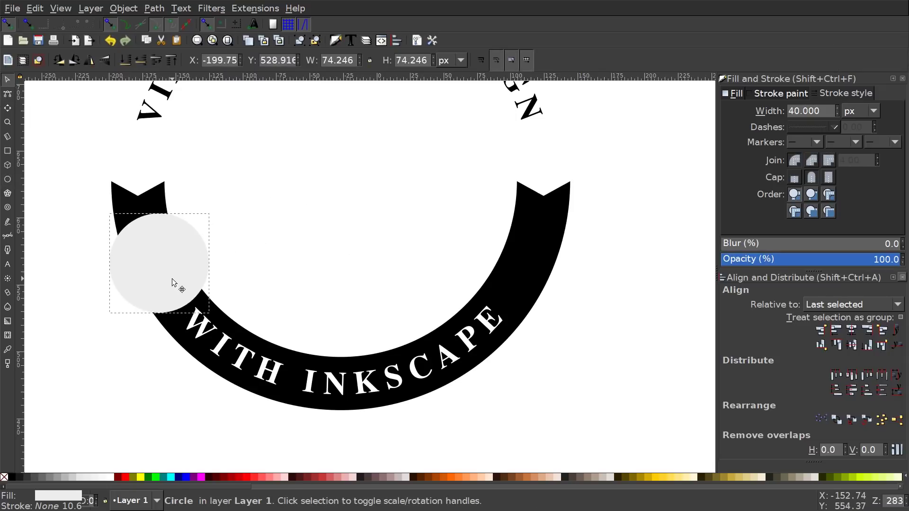
{"action": "left_click_drag", "start_coordinate": [217, 321], "coordinate": [171, 297]}
{"action": "left_click", "coordinate": [170, 292]}
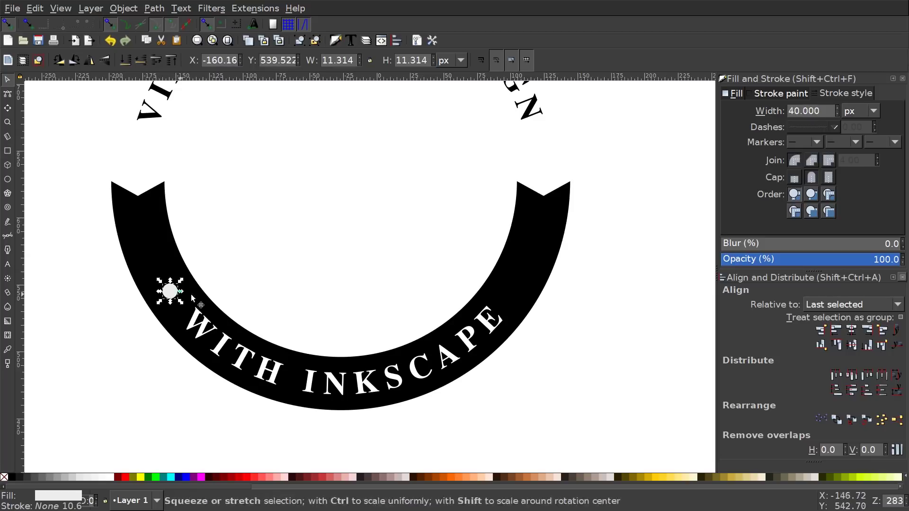
{"action": "left_click", "coordinate": [110, 476]}
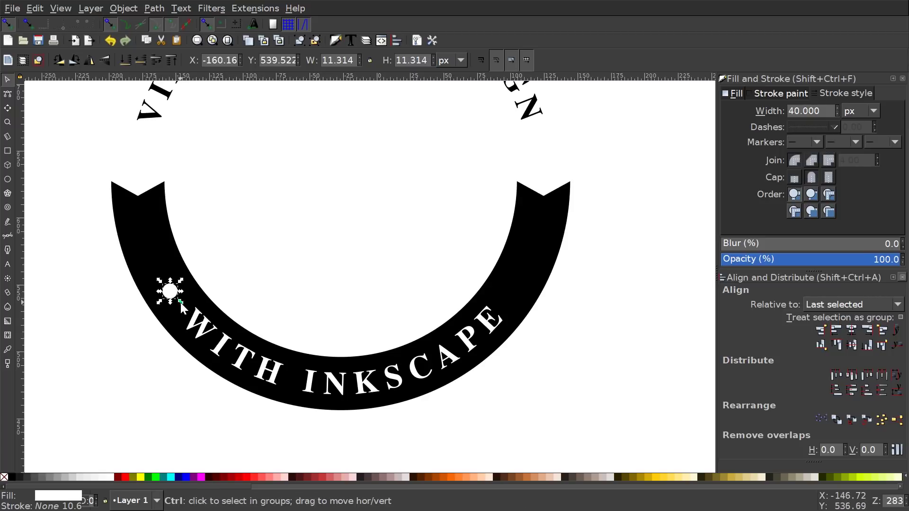
{"action": "left_click_drag", "start_coordinate": [180, 302], "coordinate": [178, 305]}
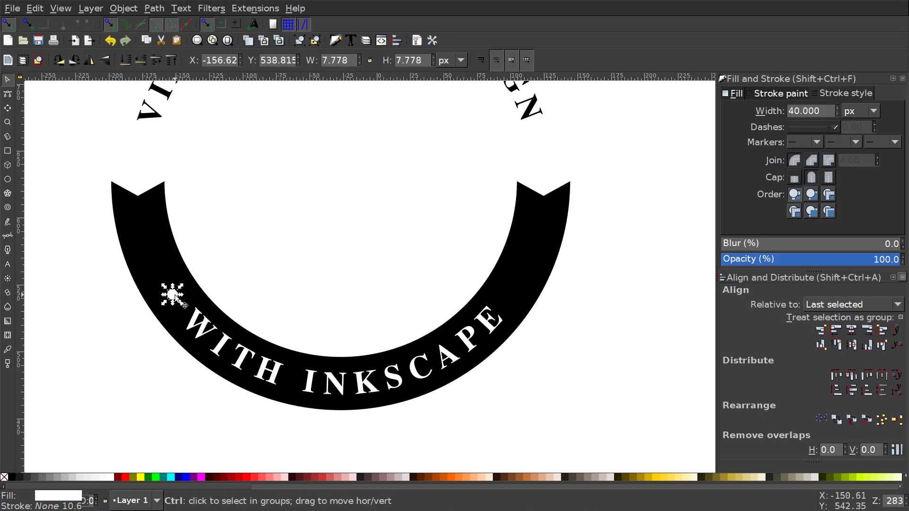
Duplicate the dot at the same height to just after "INKSCAPE", and unite both dots into one path
{"action": "left_click_drag", "start_coordinate": [177, 302], "coordinate": [516, 297]}
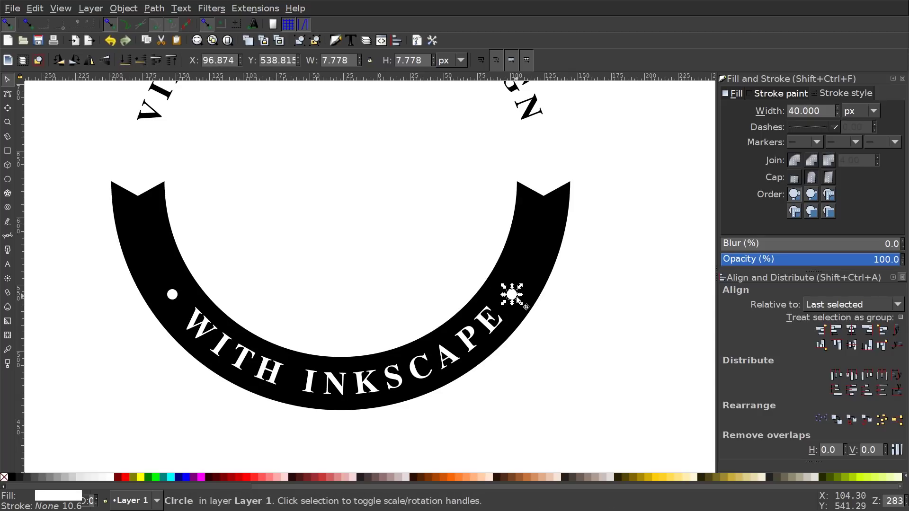
{"action": "left_click", "coordinate": [171, 295], "text": "shift"}
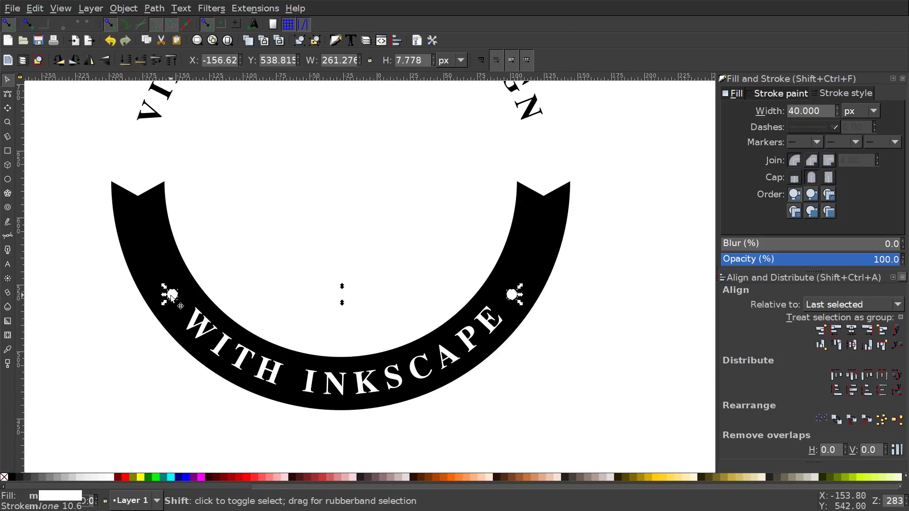
{"action": "left_click", "coordinate": [159, 10]}
{"action": "left_click", "coordinate": [160, 81]}
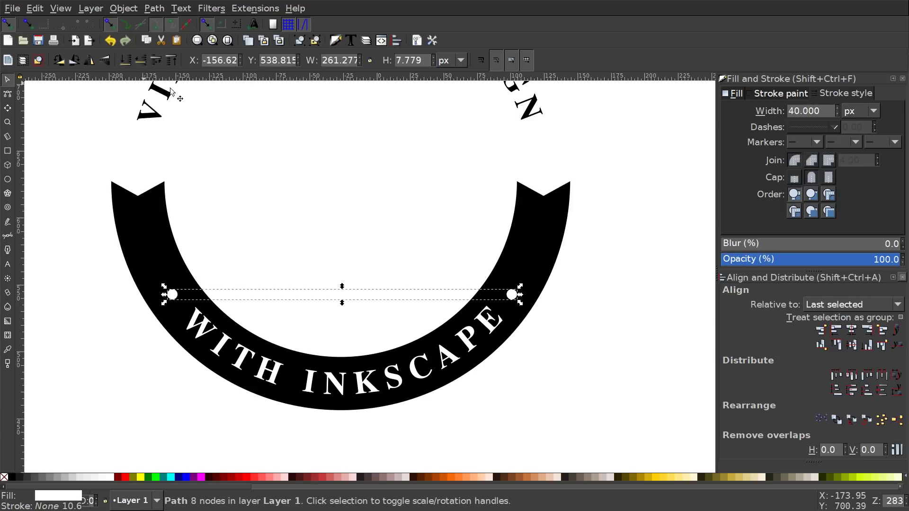
Center the pair of dots horizontally on the black band, relative to the last selected object, and clear the selection
{"action": "key", "text": "shift"}
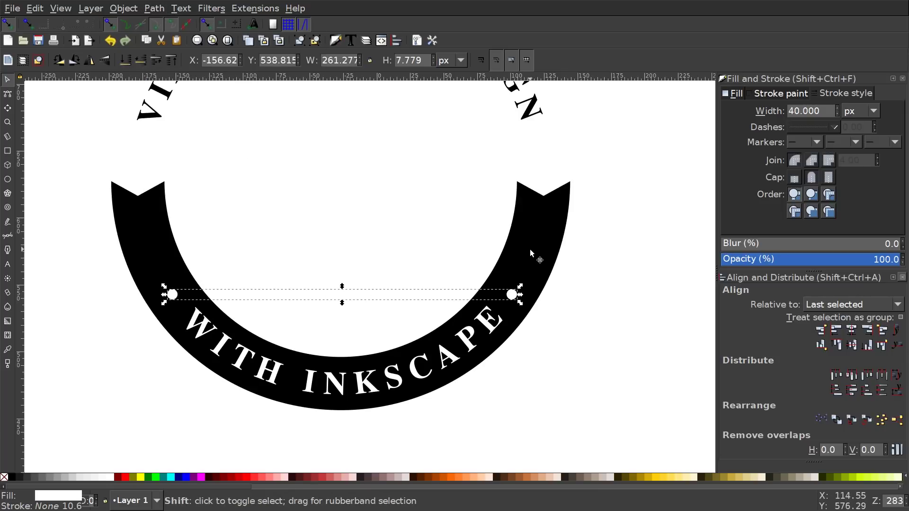
{"action": "left_click", "coordinate": [533, 213], "text": "shift"}
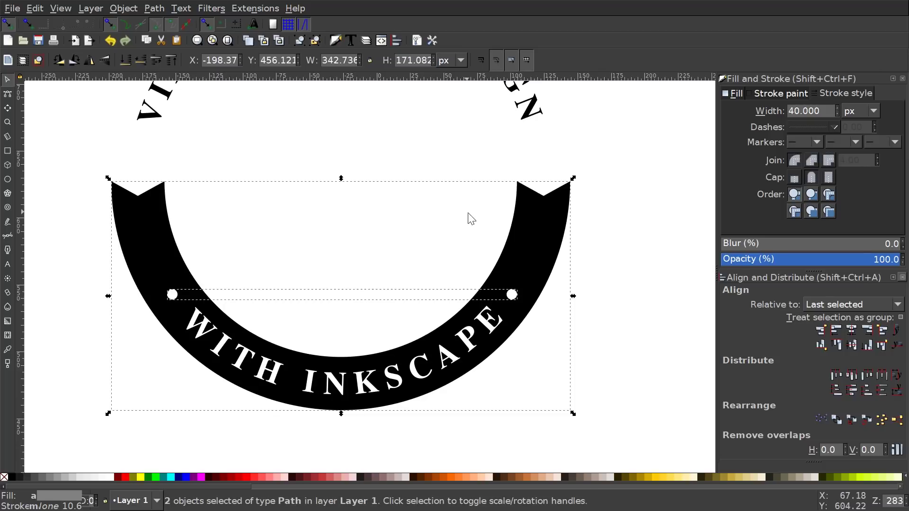
{"action": "left_click", "coordinate": [851, 330]}
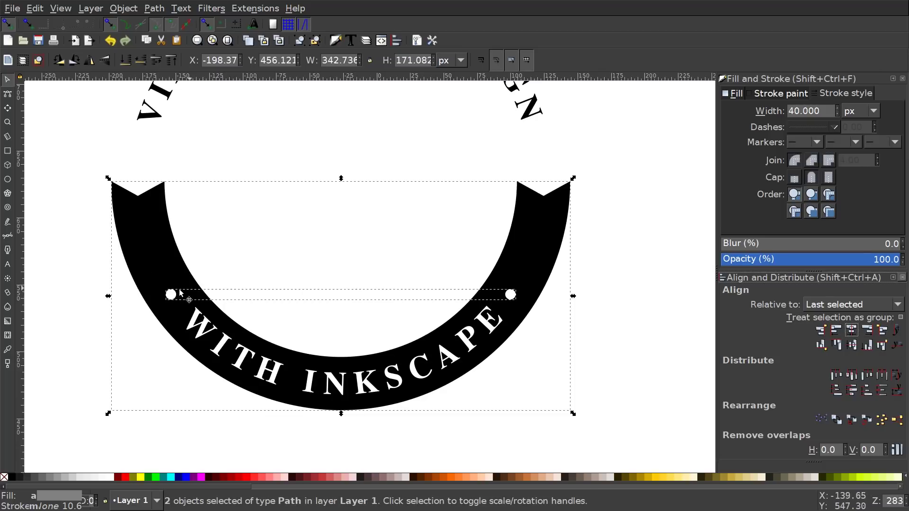
{"action": "left_click_drag", "start_coordinate": [592, 264], "coordinate": [568, 270]}
{"action": "left_click", "coordinate": [585, 255]}
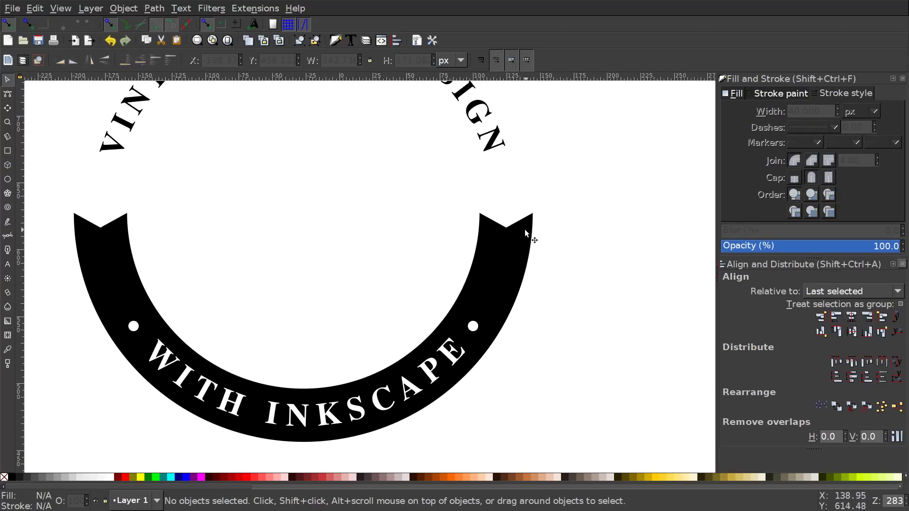
Draw a vertical straight line about 227 px long through the emblem's center, from below the curved text to just above the band
{"action": "scroll", "coordinate": [524, 229], "scroll_direction": "up", "scroll_amount": 2}
{"action": "key", "text": "1"}
{"action": "left_click_drag", "start_coordinate": [475, 256], "coordinate": [445, 259]}
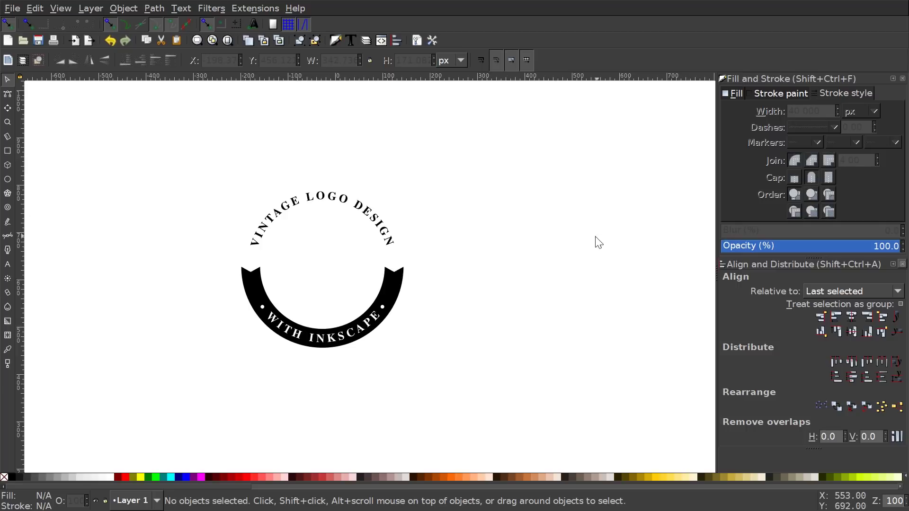
{"action": "left_click_drag", "start_coordinate": [598, 243], "coordinate": [559, 215]}
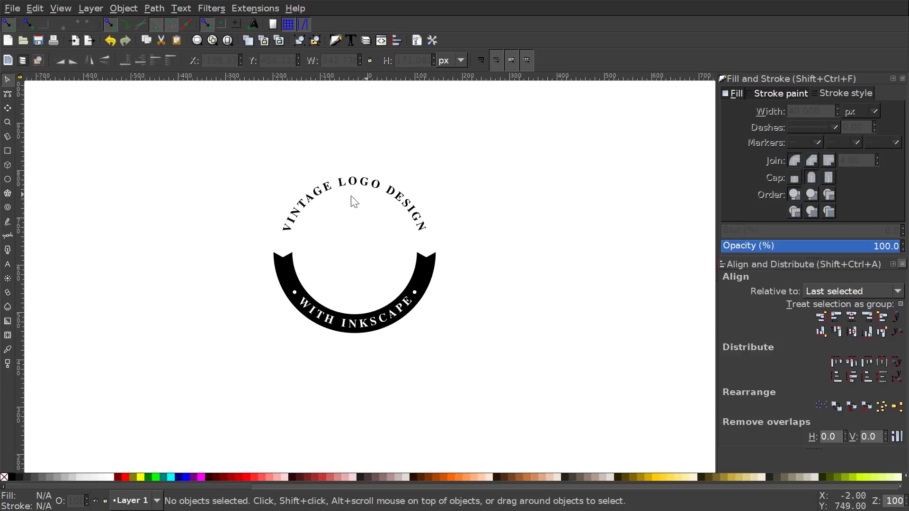
{"action": "left_click", "coordinate": [8, 236]}
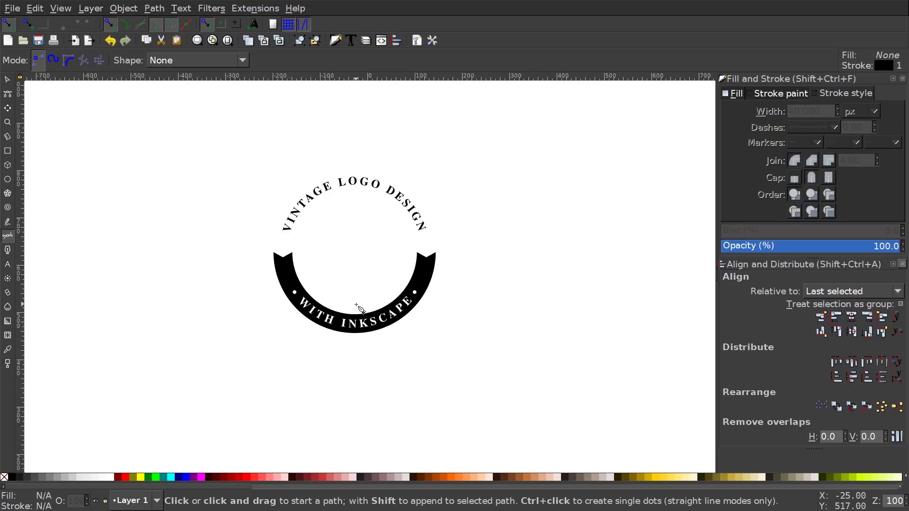
{"action": "left_click", "coordinate": [355, 304]}
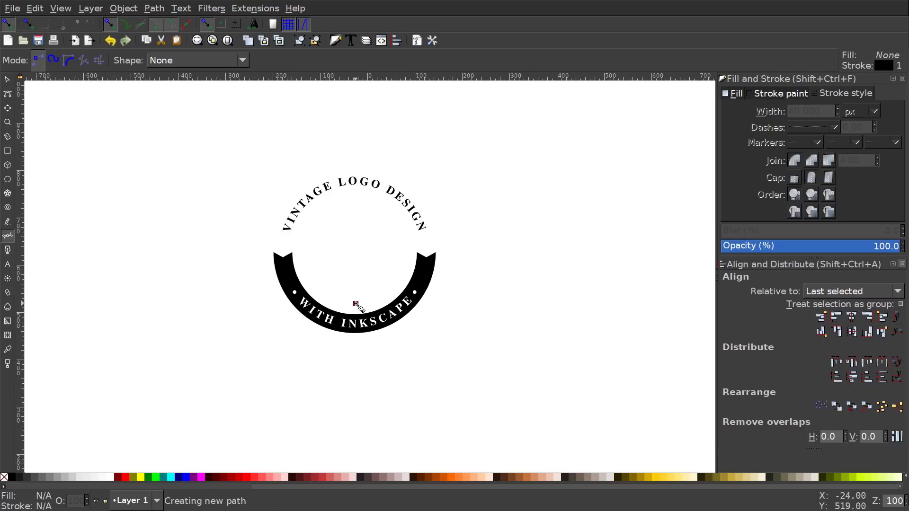
{"action": "left_click", "coordinate": [356, 196]}
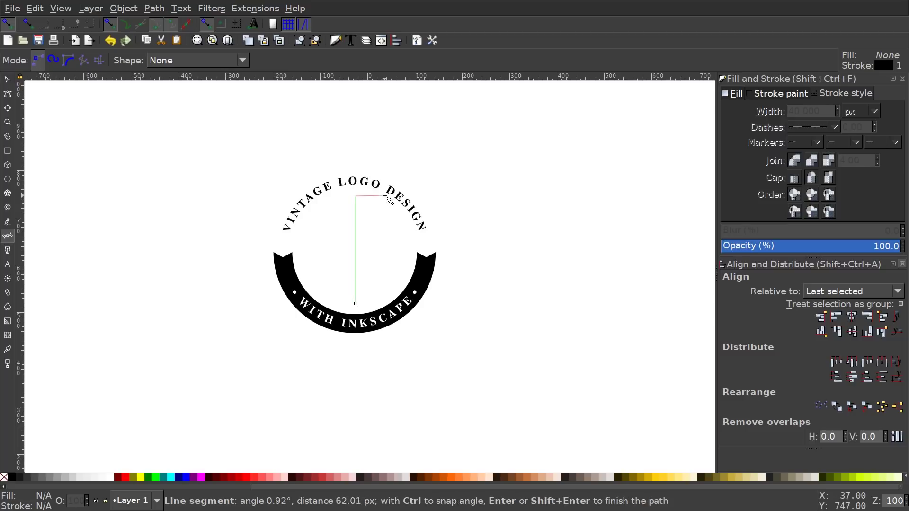
{"action": "key", "text": "Return"}
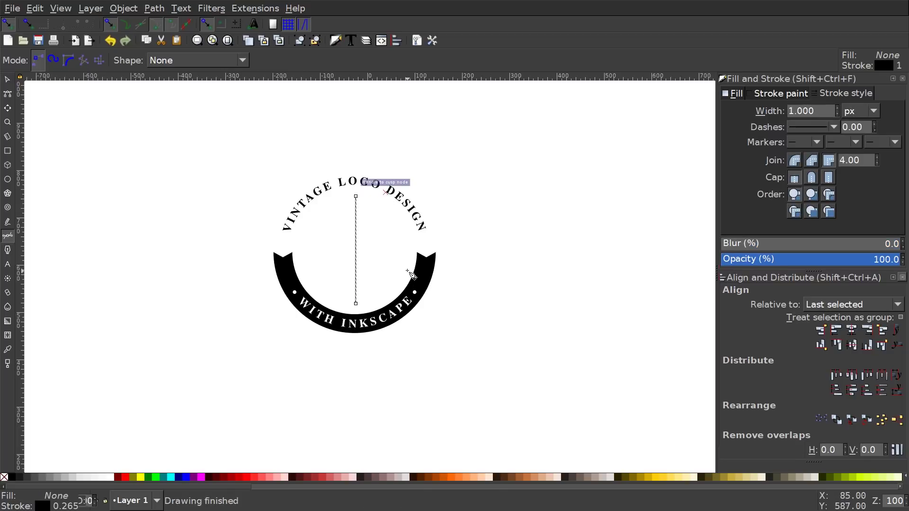
Give the vertical line a 2 px stroke width with round caps
{"action": "scroll", "coordinate": [397, 265], "scroll_direction": "up", "scroll_amount": 2}
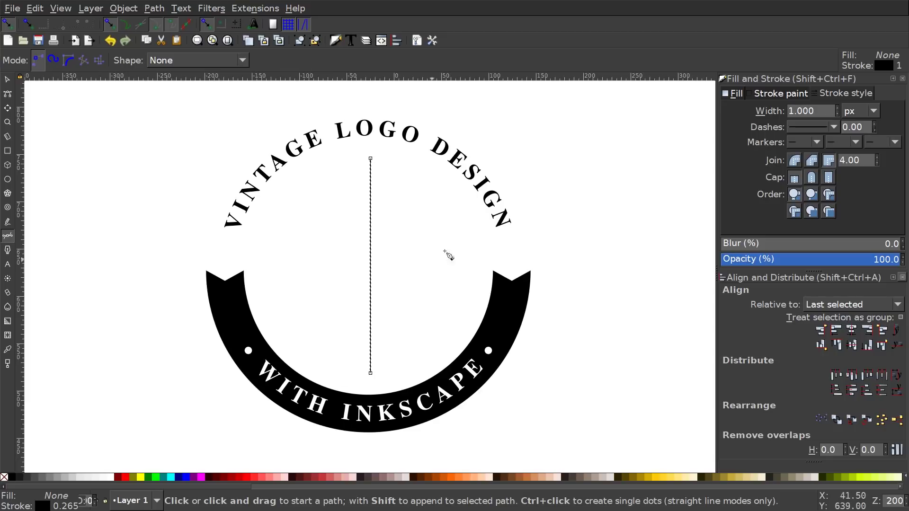
{"action": "triple_click", "coordinate": [811, 111]}
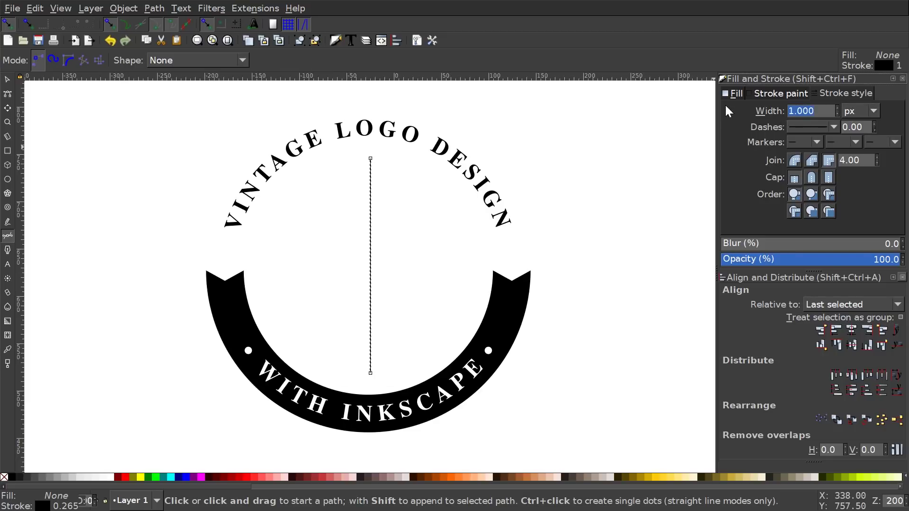
{"action": "type", "text": "2"}
{"action": "key", "text": "Return"}
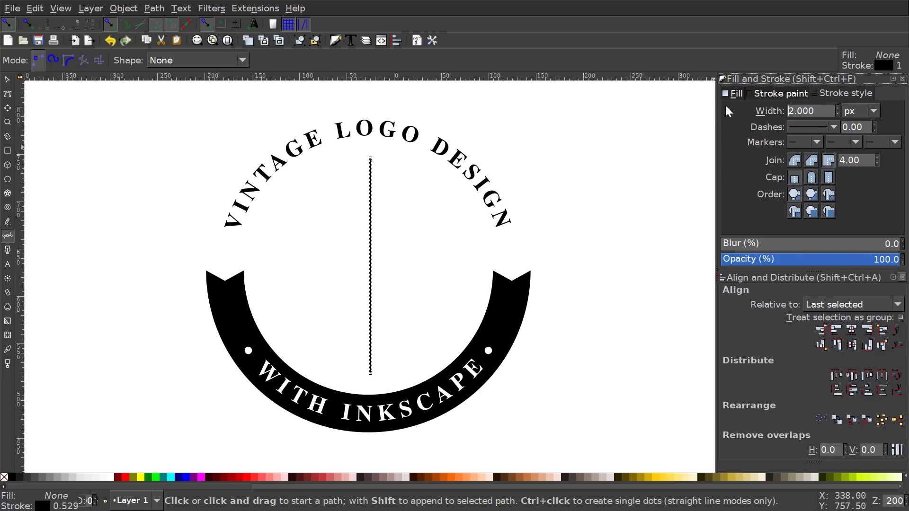
{"action": "left_click", "coordinate": [811, 179]}
{"action": "scroll", "coordinate": [493, 179], "scroll_direction": "right", "scroll_amount": 2}
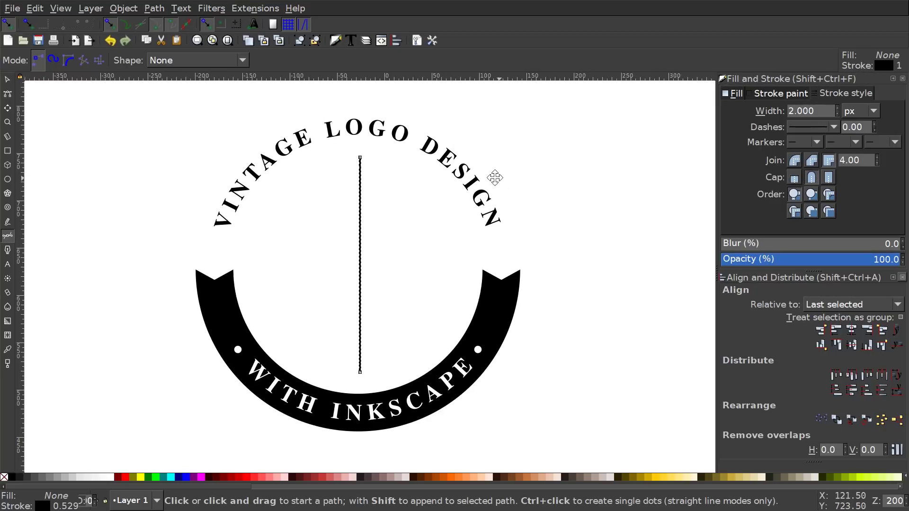
Move the vertical line out of the emblem onto the empty canvas to its right, at about X 407 px
{"action": "left_click", "coordinate": [7, 79]}
{"action": "scroll", "coordinate": [378, 238], "scroll_direction": "right", "scroll_amount": 8}
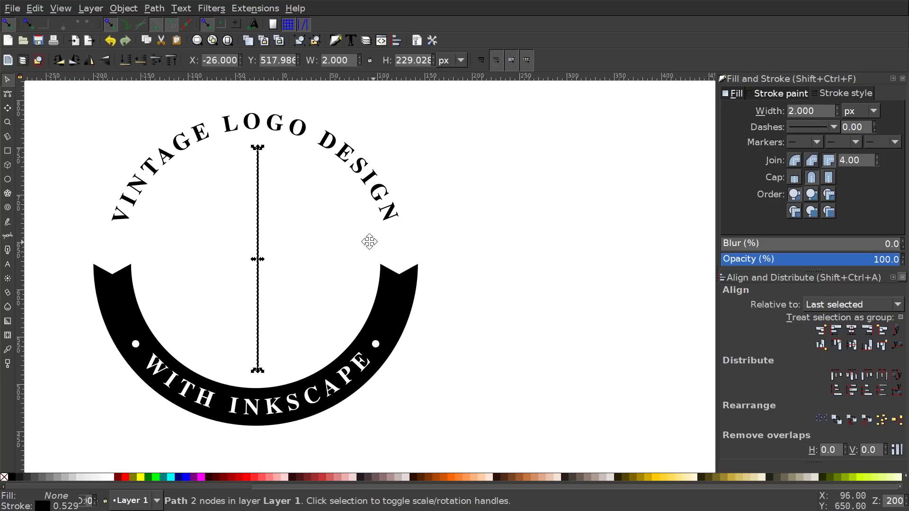
{"action": "left_click_drag", "start_coordinate": [246, 229], "coordinate": [512, 203]}
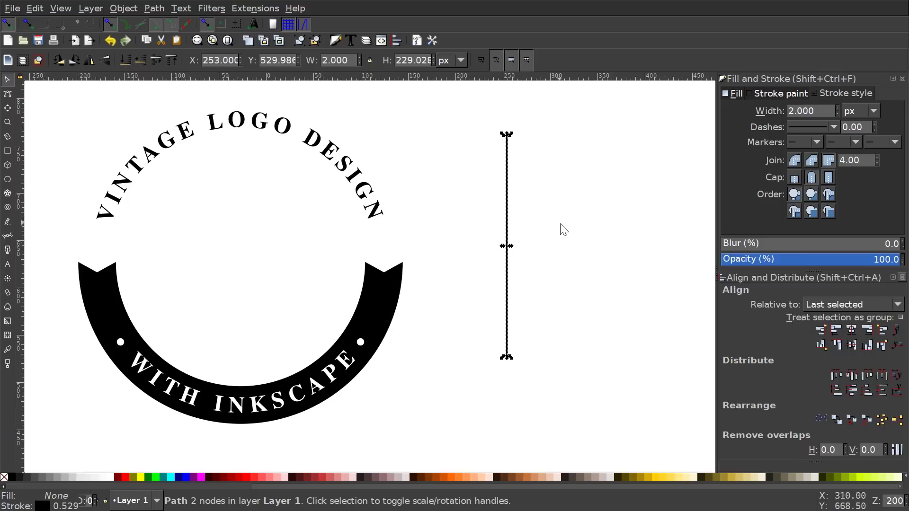
{"action": "scroll", "coordinate": [376, 229], "scroll_direction": "right", "scroll_amount": 12}
{"action": "scroll", "coordinate": [374, 231], "scroll_direction": "right", "scroll_amount": 13}
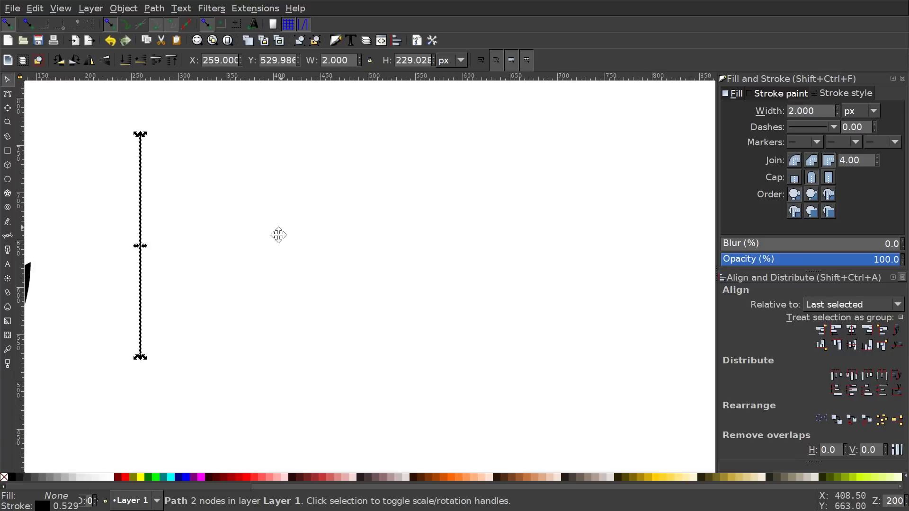
{"action": "scroll", "coordinate": [278, 235], "scroll_direction": "left", "scroll_amount": 11}
{"action": "scroll", "coordinate": [440, 249], "scroll_direction": "right", "scroll_amount": 7}
{"action": "left_click_drag", "start_coordinate": [196, 214], "coordinate": [339, 187]}
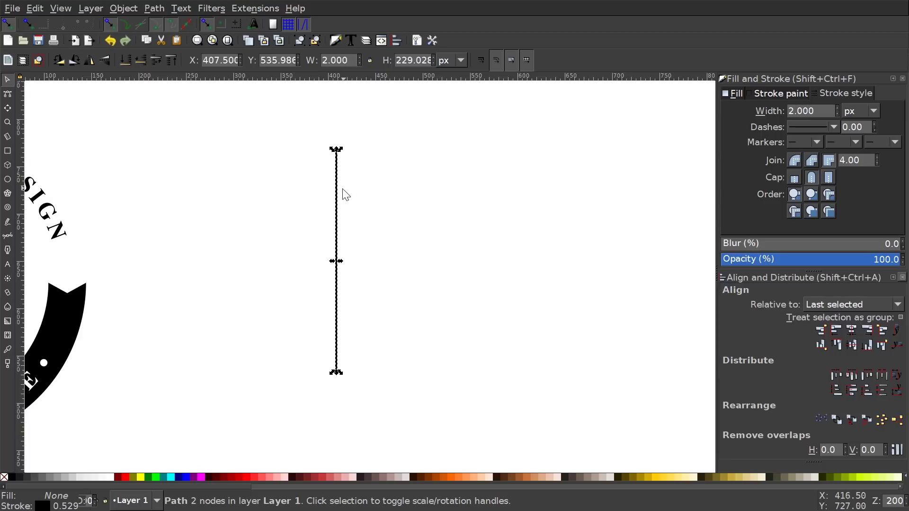
Duplicate the line about 124 px to its right, shortening the copy from its upper end by about 36 px with a 3 px stroke
{"action": "key", "text": "ctrl+d"}
{"action": "left_click_drag", "start_coordinate": [339, 197], "coordinate": [459, 208]}
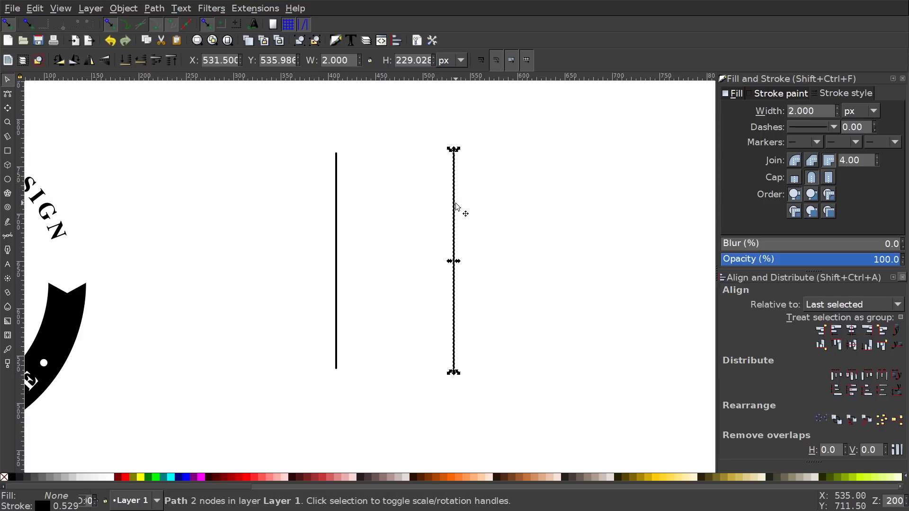
{"action": "left_click", "coordinate": [7, 94]}
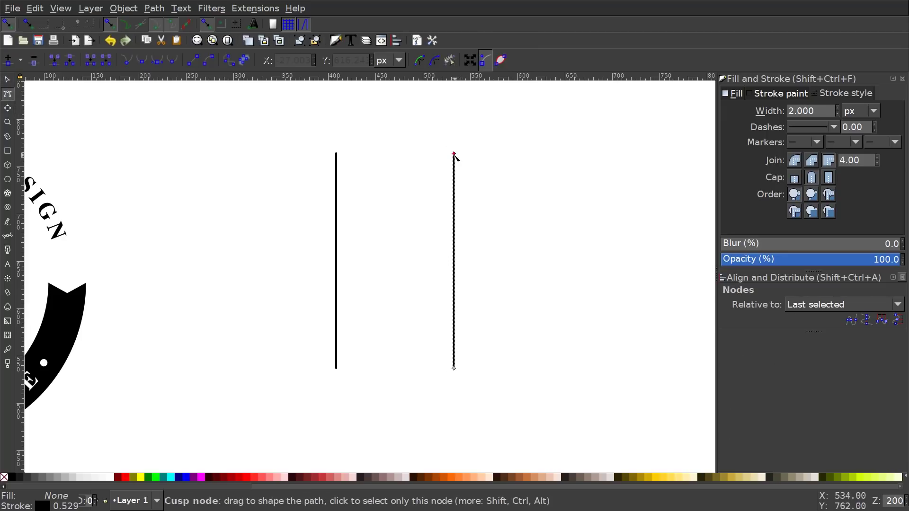
{"action": "left_click_drag", "start_coordinate": [454, 154], "coordinate": [454, 187]}
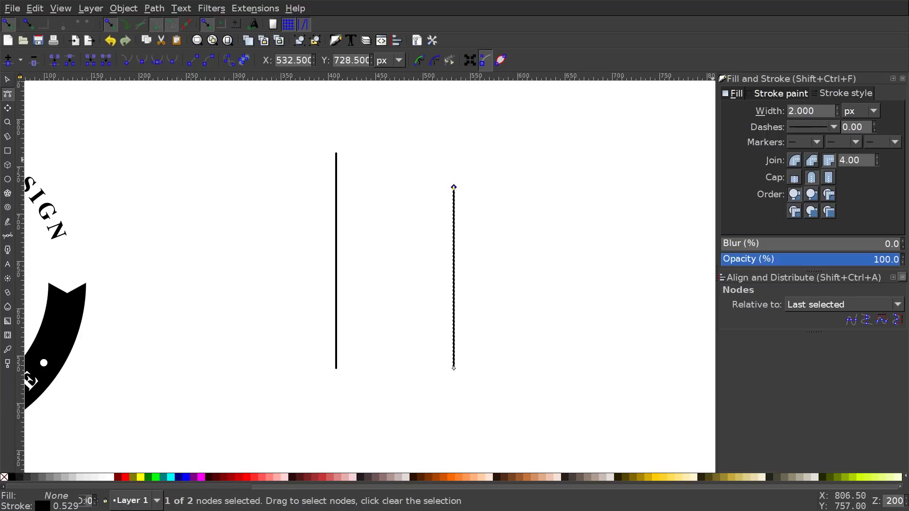
{"action": "type", "text": "3"}
{"action": "key", "text": "Return"}
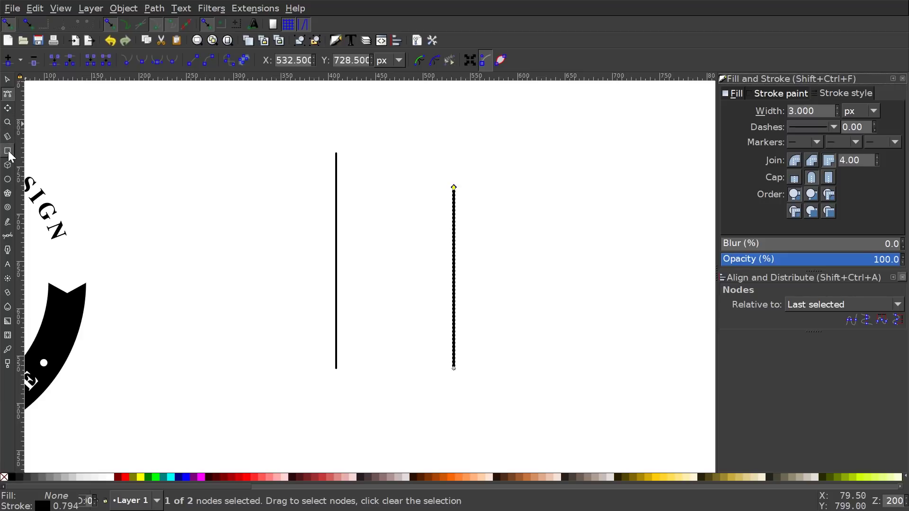
Draw a red rectangle about 47.5 by 14.5 px across the shorter line, near its upper end
{"action": "left_click", "coordinate": [7, 151]}
{"action": "left_click_drag", "start_coordinate": [434, 213], "coordinate": [480, 235]}
{"action": "left_click", "coordinate": [126, 477]}
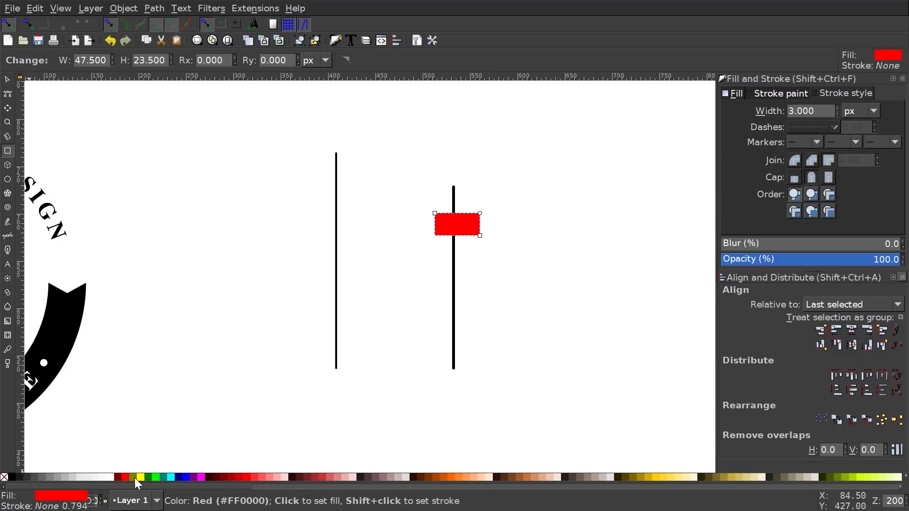
{"action": "left_click", "coordinate": [7, 79]}
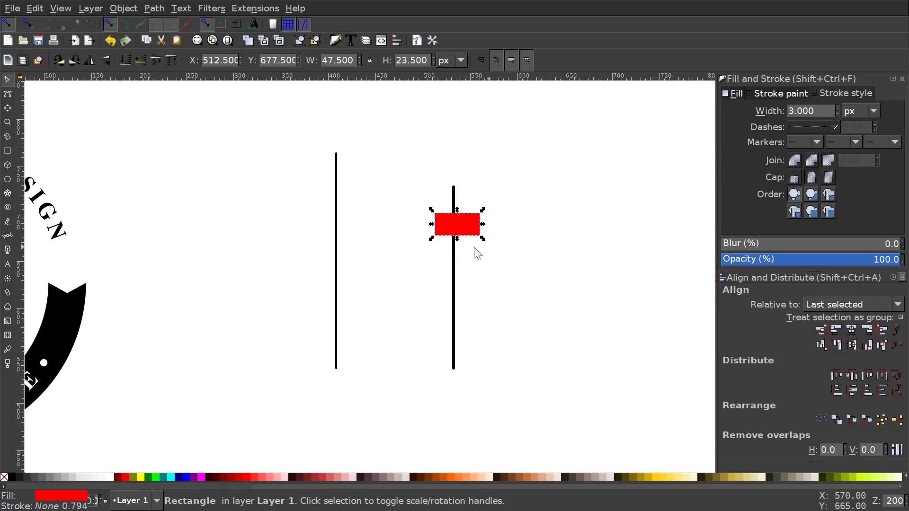
{"action": "left_click_drag", "start_coordinate": [457, 239], "coordinate": [461, 209]}
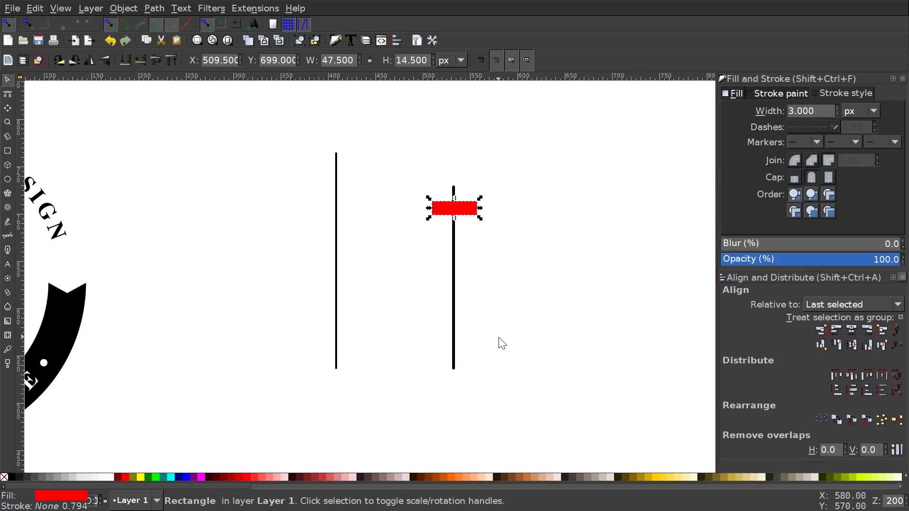
Duplicate the red rectangle near the line's lower end, and unite both rectangles into one path
{"action": "key", "text": "ctrl+d"}
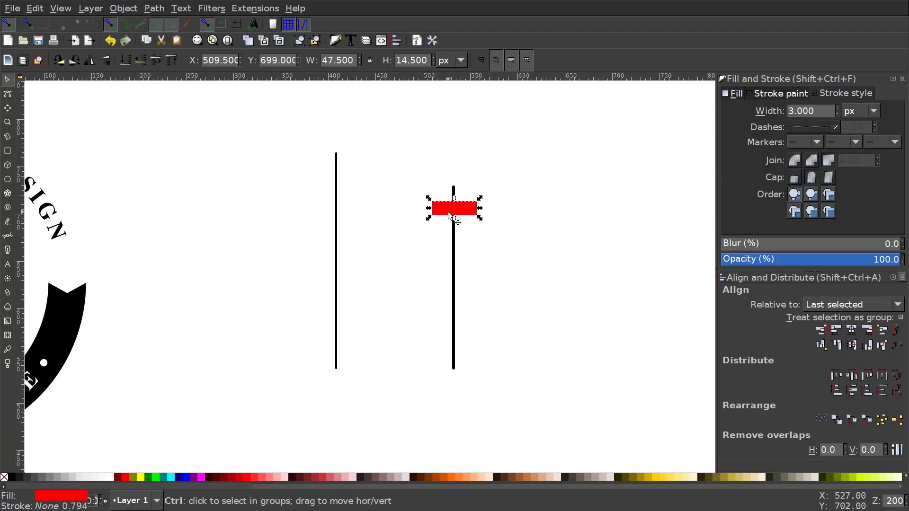
{"action": "left_click_drag", "start_coordinate": [471, 206], "coordinate": [465, 347]}
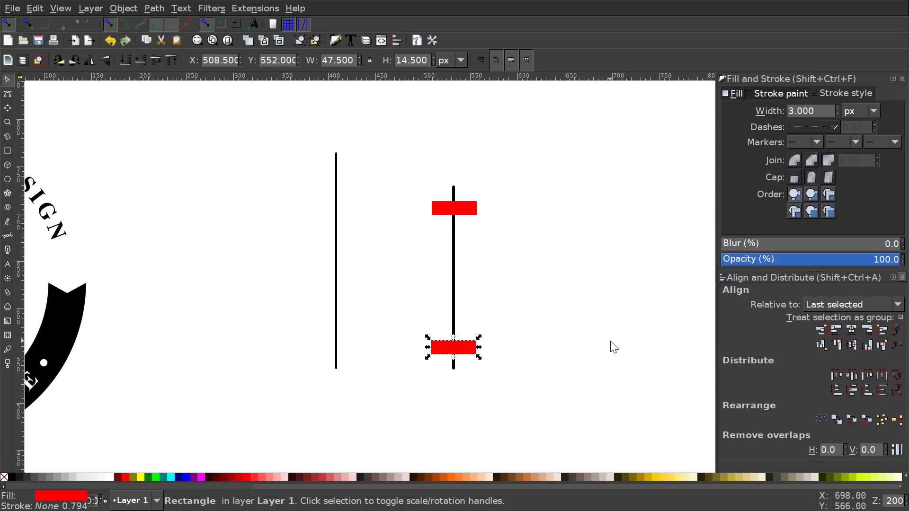
{"action": "left_click", "coordinate": [470, 213], "text": "shift"}
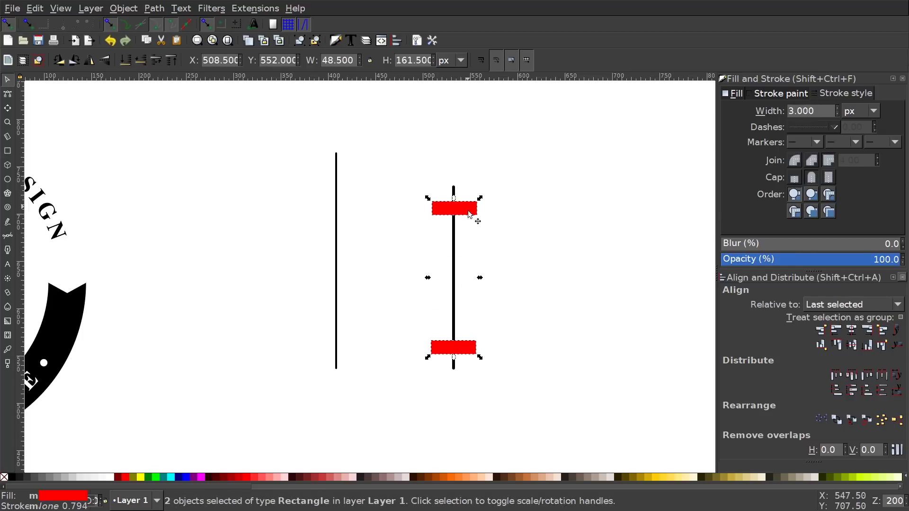
{"action": "left_click", "coordinate": [153, 8]}
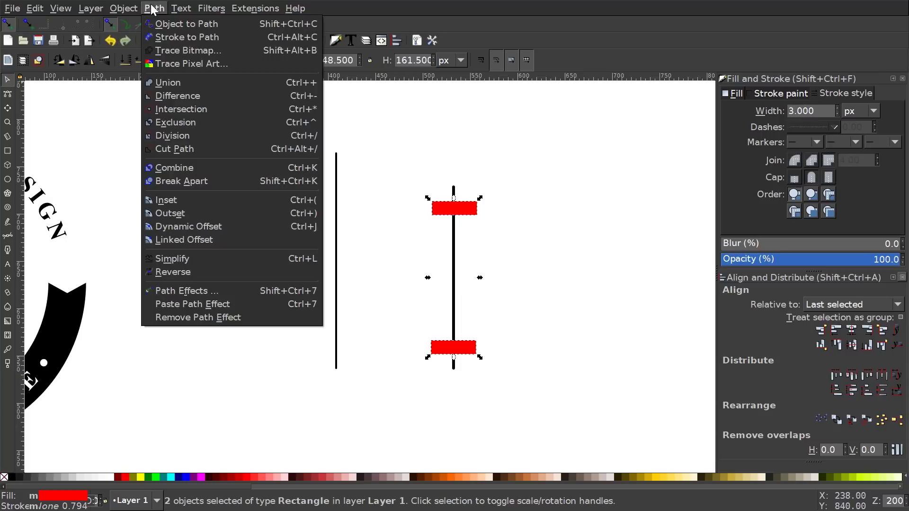
{"action": "left_click", "coordinate": [172, 84]}
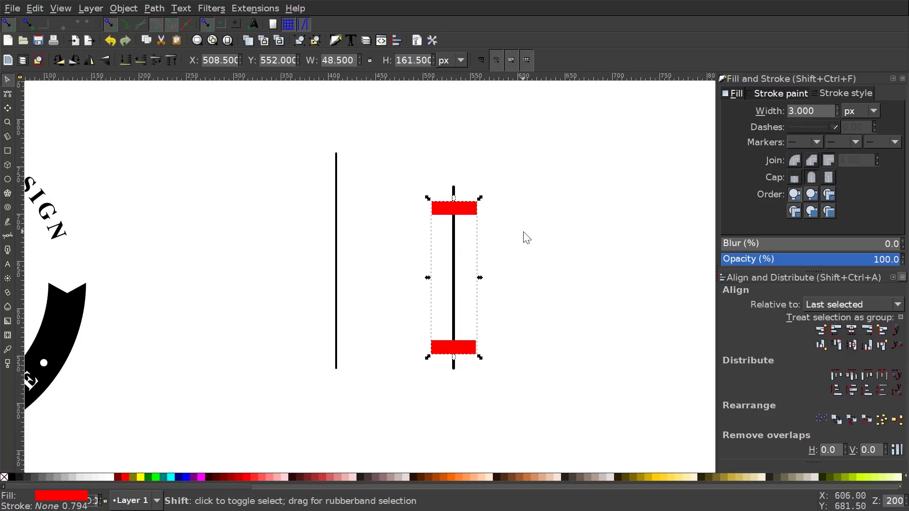
Center the united rectangles horizontally on the shorter line, and split the line with Cut Path
{"action": "left_click", "coordinate": [454, 230], "text": "shift"}
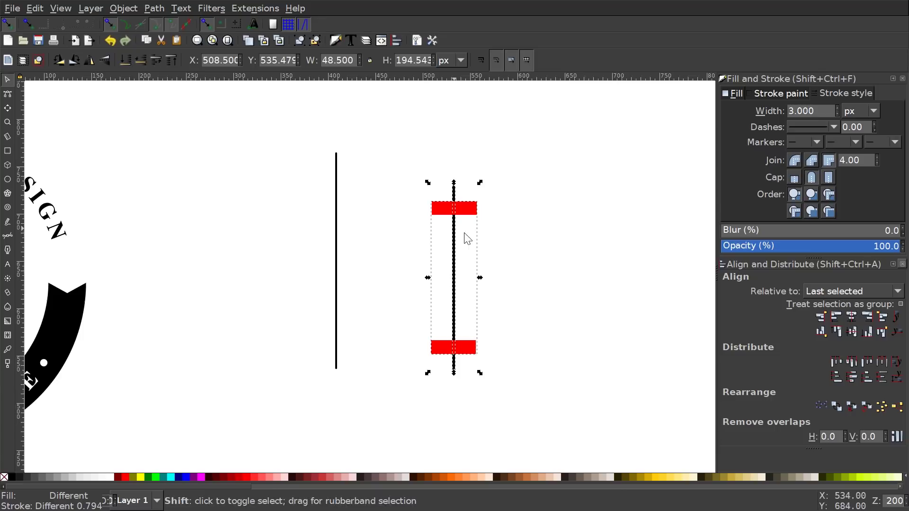
{"action": "left_click", "coordinate": [852, 320]}
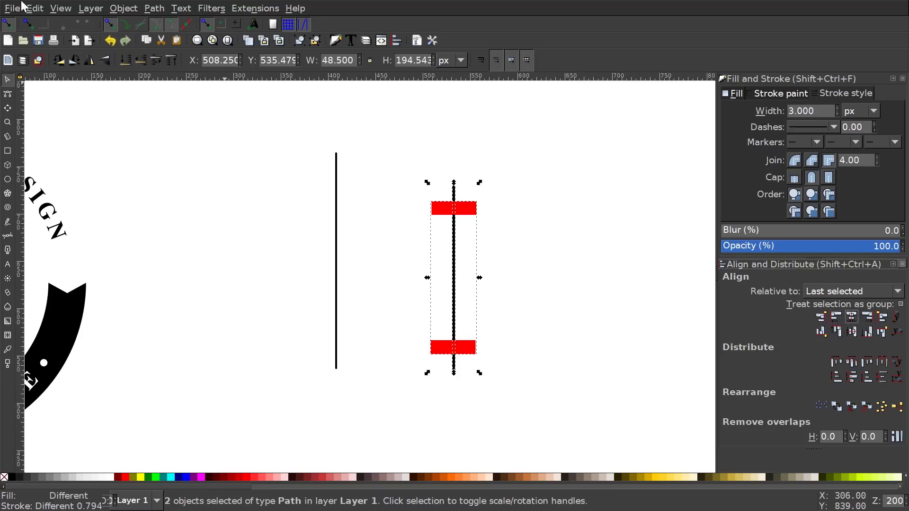
{"action": "left_click", "coordinate": [158, 7]}
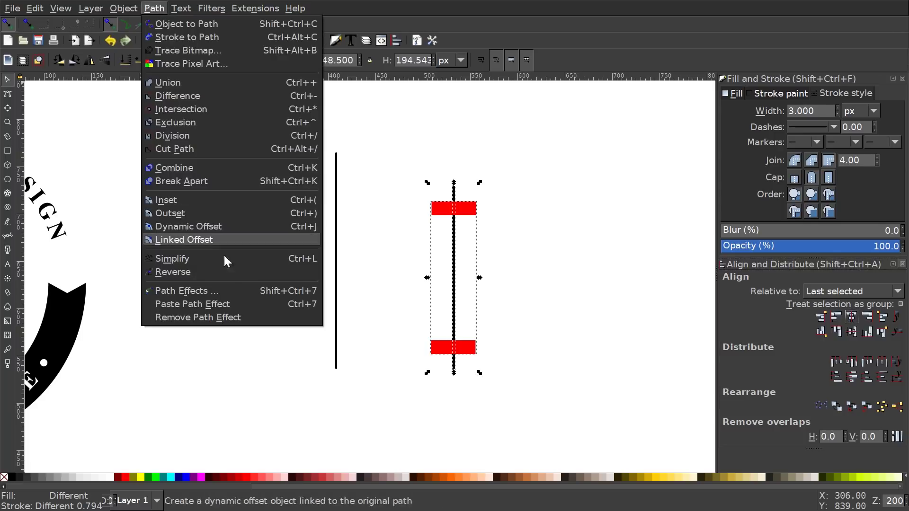
{"action": "left_click", "coordinate": [181, 148]}
{"action": "left_click", "coordinate": [549, 194]}
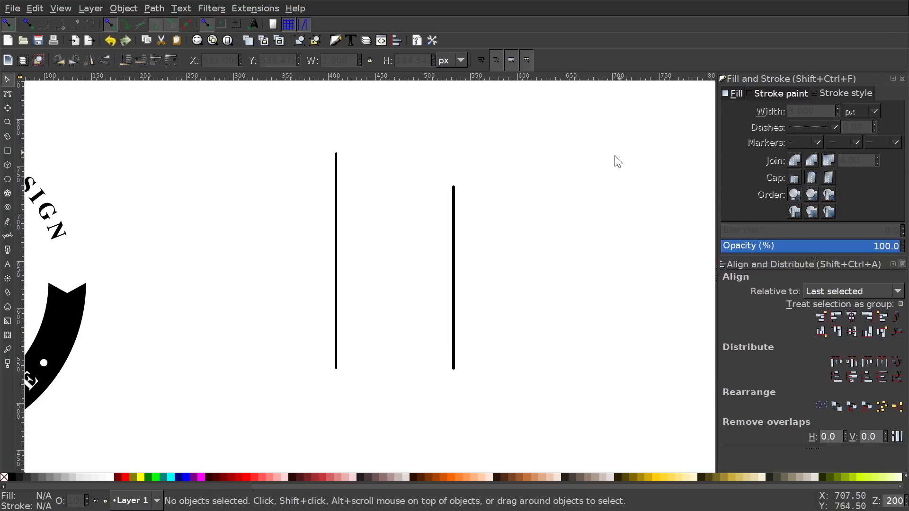
Remove the two short pieces cut from the thicker line, leaving a gap near each end
{"action": "left_click_drag", "start_coordinate": [454, 213], "coordinate": [544, 191]}
{"action": "key", "text": "Delete"}
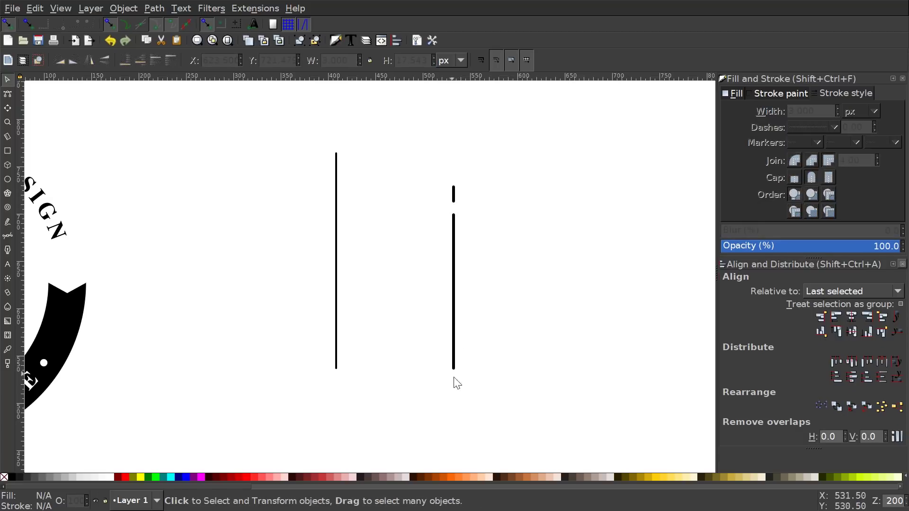
{"action": "left_click_drag", "start_coordinate": [456, 359], "coordinate": [562, 279]}
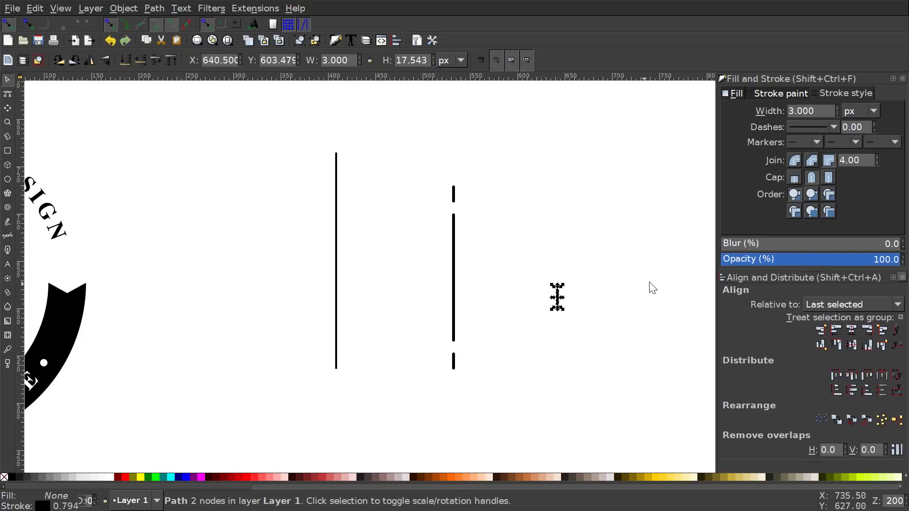
{"action": "key", "text": "Delete"}
Combine the three pieces of the broken line into a single path
{"action": "scroll", "coordinate": [578, 260], "scroll_direction": "right", "scroll_amount": 2}
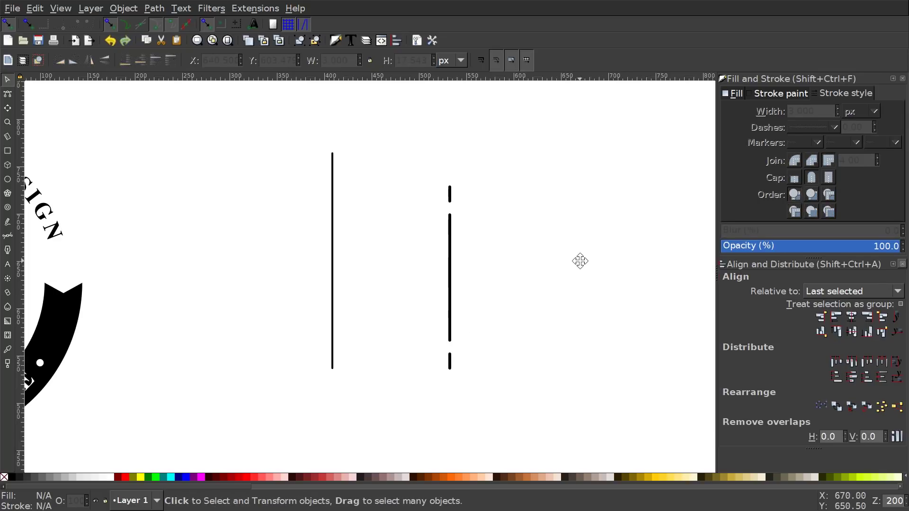
{"action": "mouse_move", "coordinate": [516, 430]}
{"action": "left_mouse_down"}
{"action": "mouse_move", "coordinate": [422, 243]}
{"action": "mouse_move", "coordinate": [406, 100]}
{"action": "left_mouse_up"}
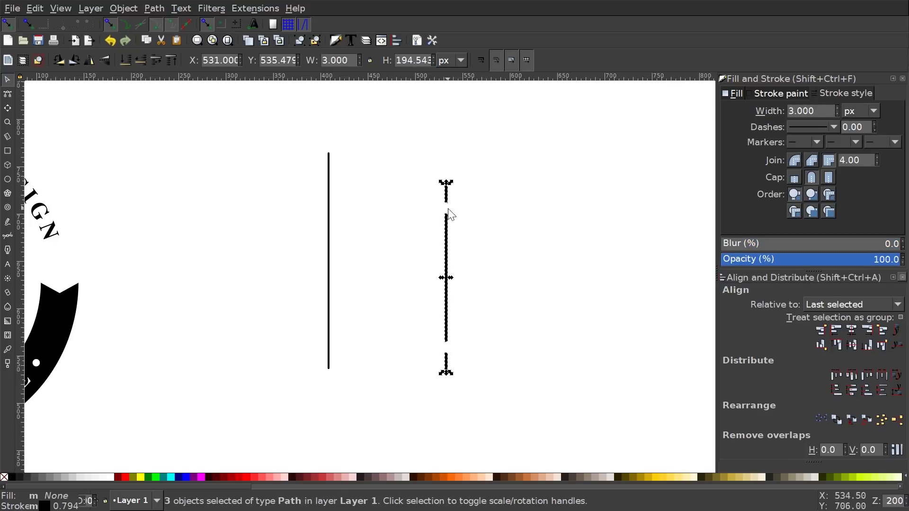
{"action": "left_click", "coordinate": [155, 9]}
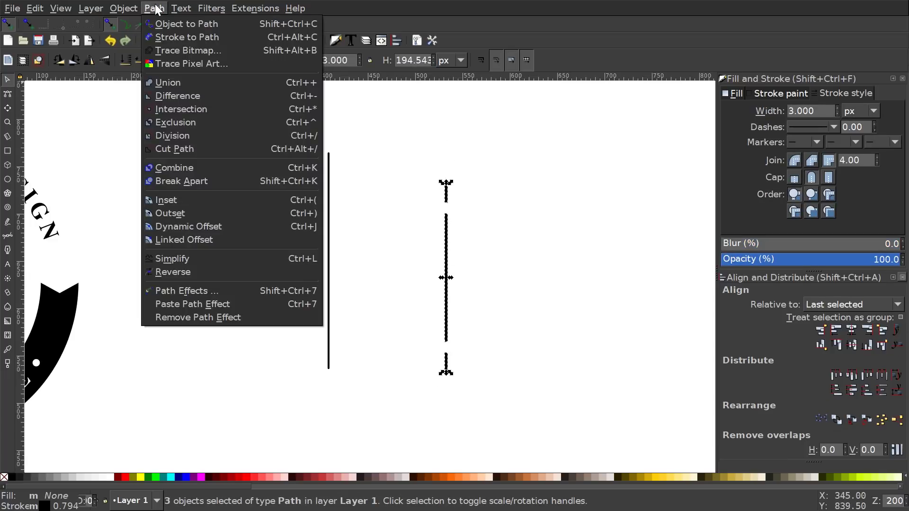
{"action": "left_click", "coordinate": [188, 168]}
Lower the opacity of the broken line to about 53% and the solid line to about 55%, and space the lines farther apart
{"action": "left_click", "coordinate": [817, 263]}
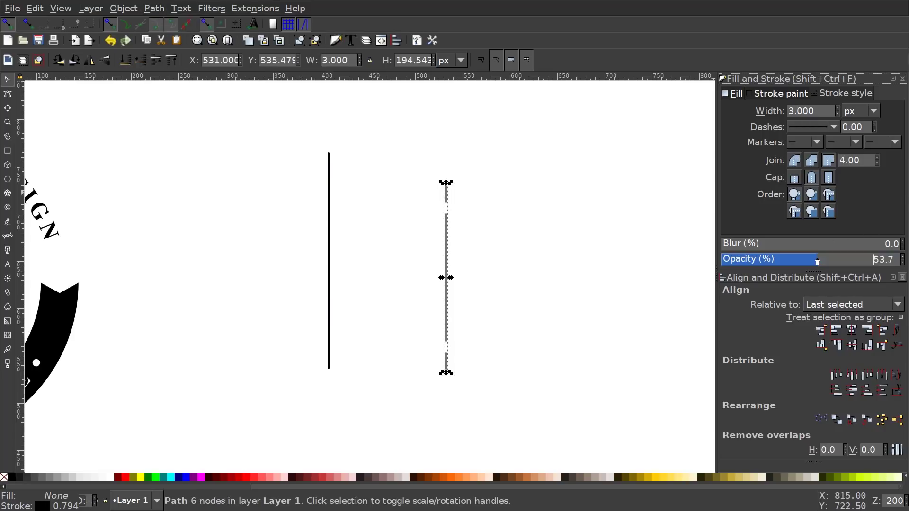
{"action": "left_click", "coordinate": [326, 196]}
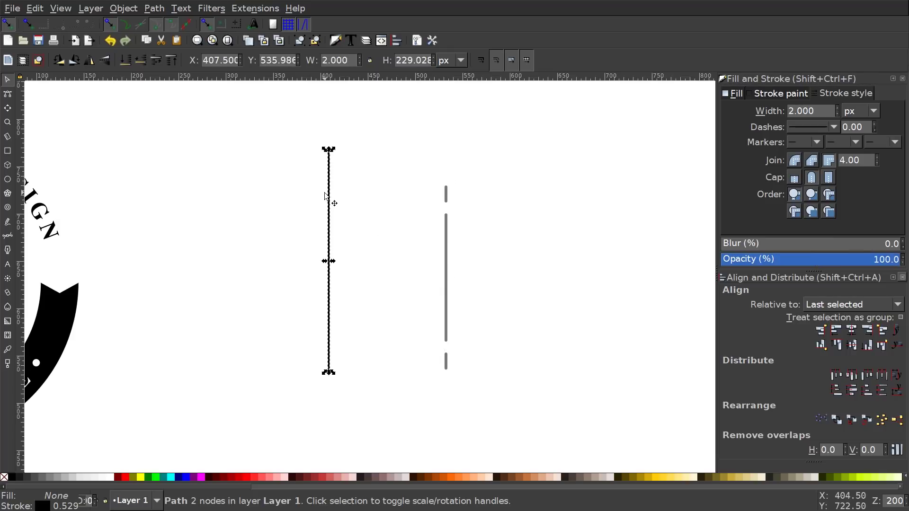
{"action": "left_click", "coordinate": [817, 261]}
{"action": "left_click_drag", "start_coordinate": [447, 255], "coordinate": [655, 215]}
{"action": "left_click_drag", "start_coordinate": [334, 179], "coordinate": [388, 180]}
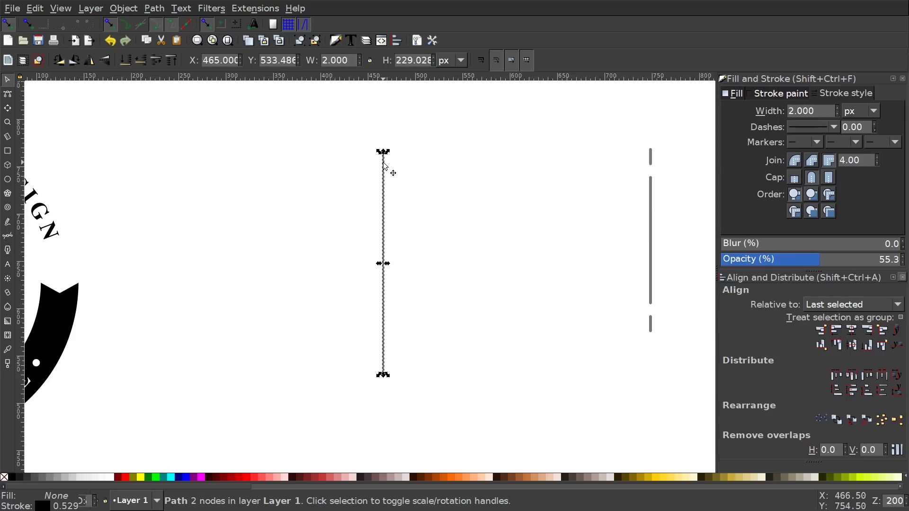
Rotate the solid line about its center in 15° increments, stamping copies to form a starburst of 12 lines
{"action": "left_click", "coordinate": [383, 163]}
{"action": "key", "text": "ctrl"}
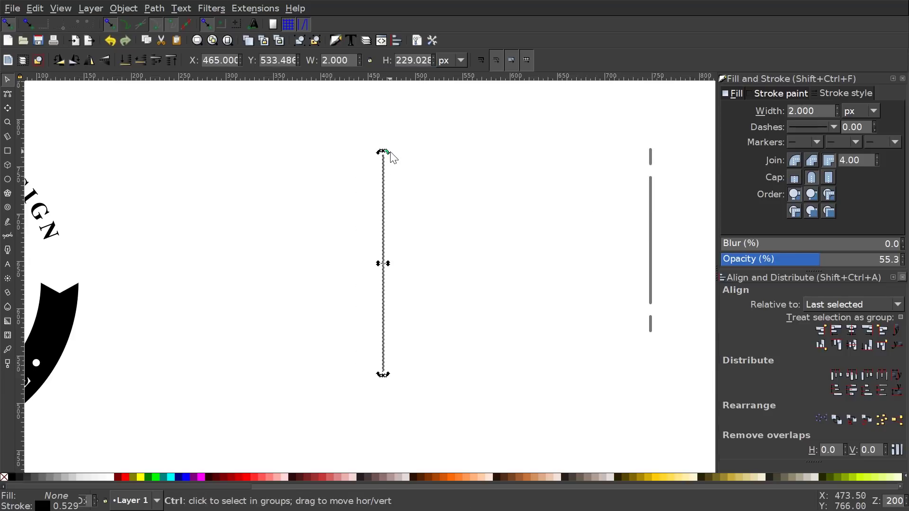
{"action": "left_click_drag", "start_coordinate": [391, 152], "coordinate": [428, 371]}
{"action": "key", "text": "space"}
{"action": "key", "text": "space"}
{"action": "key", "text": "space"}
{"action": "key", "text": "space"}
{"action": "key", "text": "space"}
{"action": "key", "text": "space"}
{"action": "key", "text": "space"}
{"action": "key", "text": "space"}
{"action": "key", "text": "space"}
{"action": "key", "text": "space"}
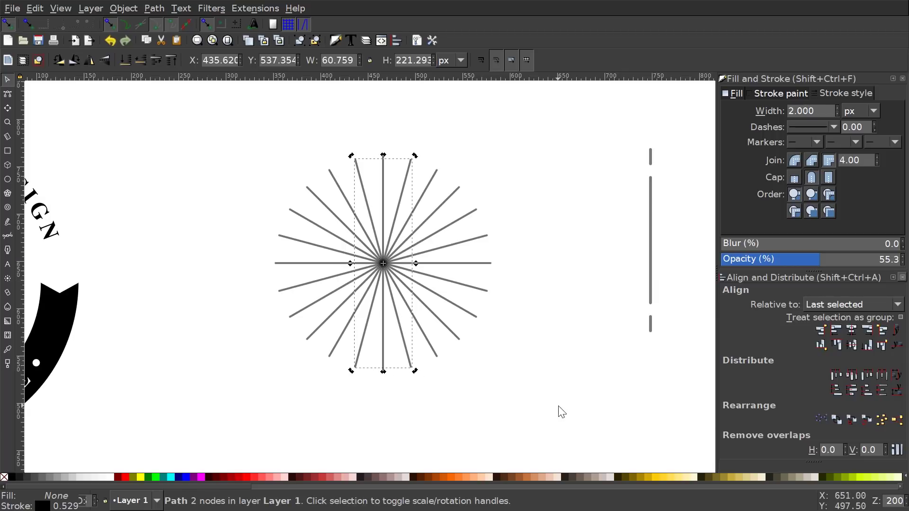
Combine the 12 solid lines of the starburst into one path
{"action": "left_click_drag", "start_coordinate": [557, 406], "coordinate": [221, 95]}
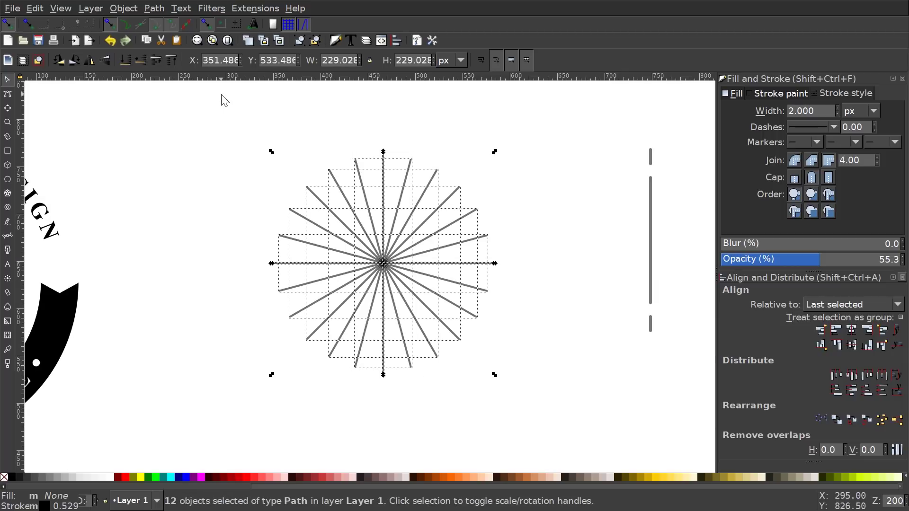
{"action": "left_click", "coordinate": [154, 8]}
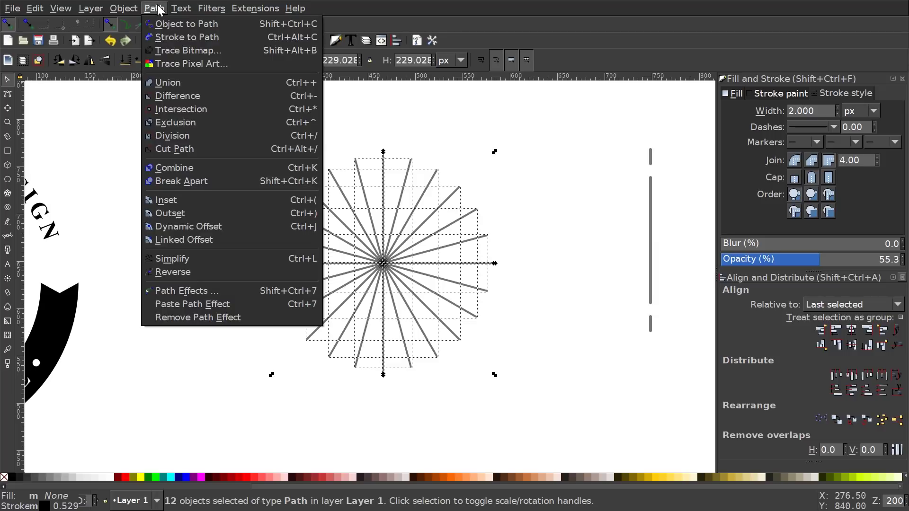
{"action": "left_click", "coordinate": [191, 165]}
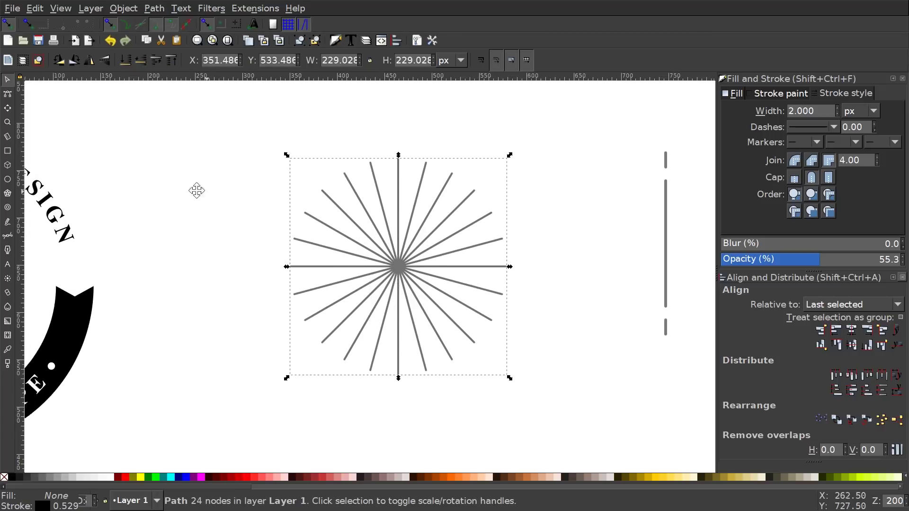
Move the broken line clear of the solid starburst and stamp rotated copies around its center every 15° to form a second burst
{"action": "scroll", "coordinate": [361, 225], "scroll_direction": "right", "scroll_amount": 6}
{"action": "scroll", "coordinate": [525, 189], "scroll_direction": "right", "scroll_amount": 3}
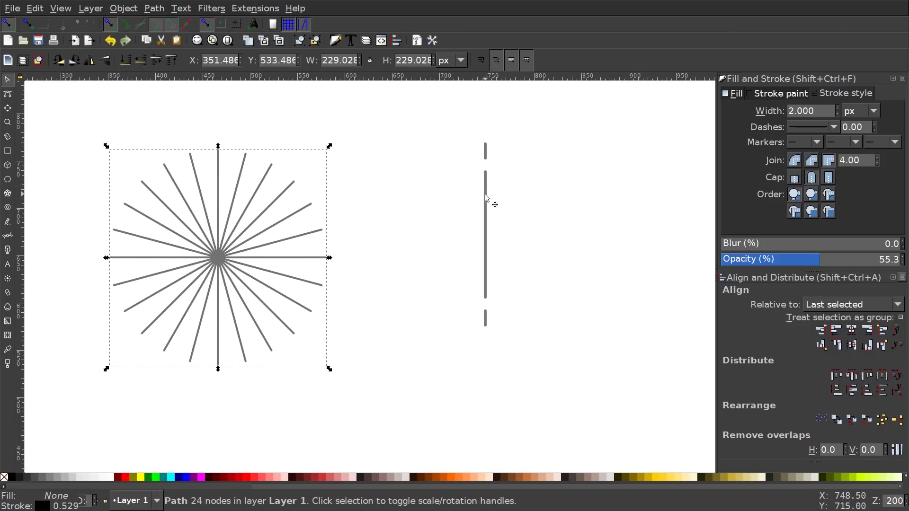
{"action": "left_click_drag", "start_coordinate": [486, 197], "coordinate": [561, 208]}
{"action": "scroll", "coordinate": [520, 201], "scroll_direction": "right", "scroll_amount": 7}
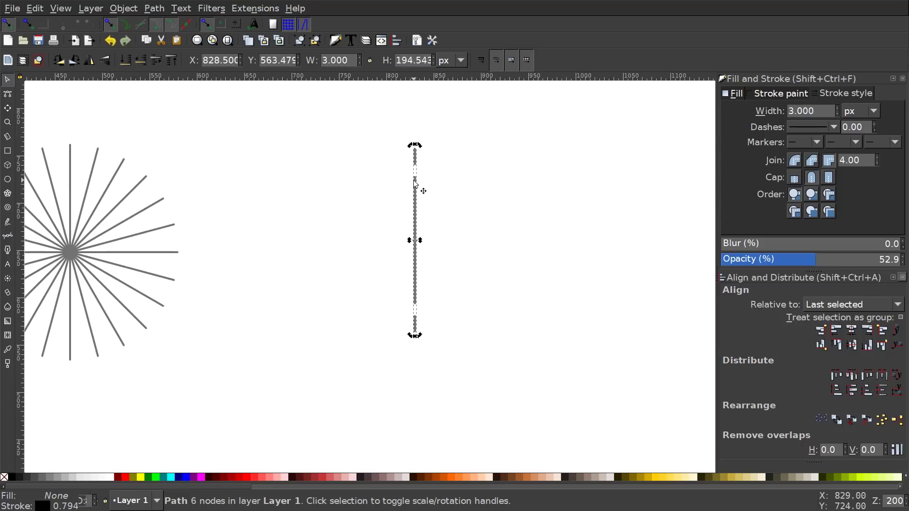
{"action": "left_click_drag", "start_coordinate": [419, 147], "coordinate": [444, 331]}
{"action": "key", "text": "space"}
{"action": "key", "text": "space"}
{"action": "key", "text": "space"}
{"action": "key", "text": "space"}
{"action": "key", "text": "space"}
{"action": "key", "text": "space"}
{"action": "key", "text": "space"}
{"action": "key", "text": "space"}
{"action": "key", "text": "space"}
{"action": "key", "text": "space"}
{"action": "key", "text": "space"}
{"action": "key", "text": "space"}
{"action": "key", "text": "space"}
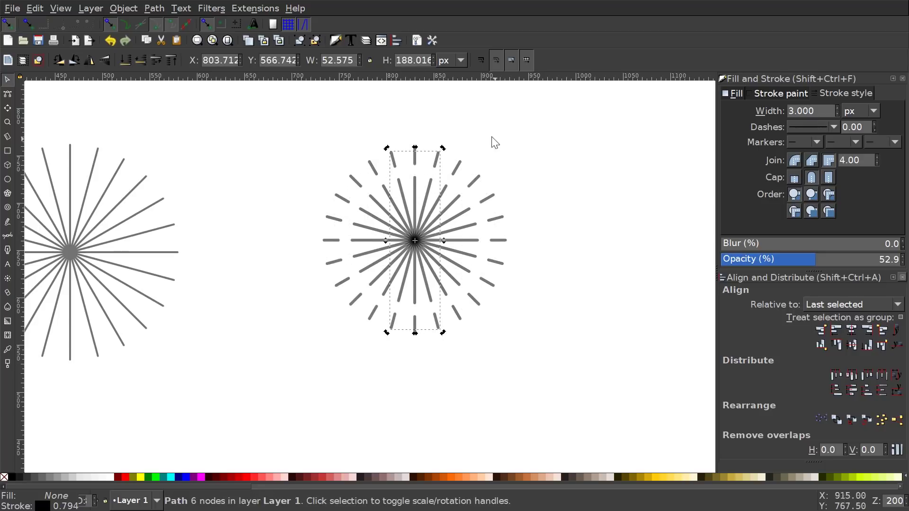
Combine the 12 broken lines of the second starburst into one path
{"action": "left_click", "coordinate": [402, 213]}
{"action": "left_click_drag", "start_coordinate": [401, 215], "coordinate": [442, 239]}
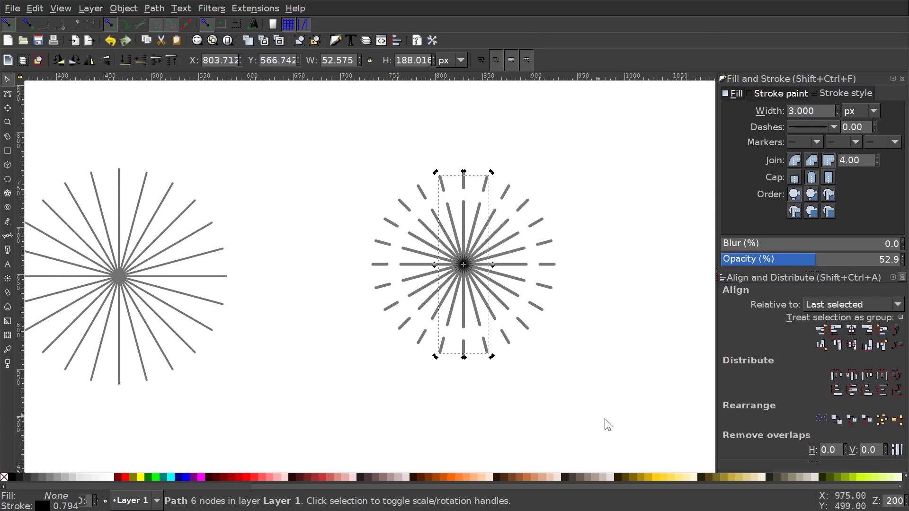
{"action": "left_click_drag", "start_coordinate": [640, 416], "coordinate": [302, 99]}
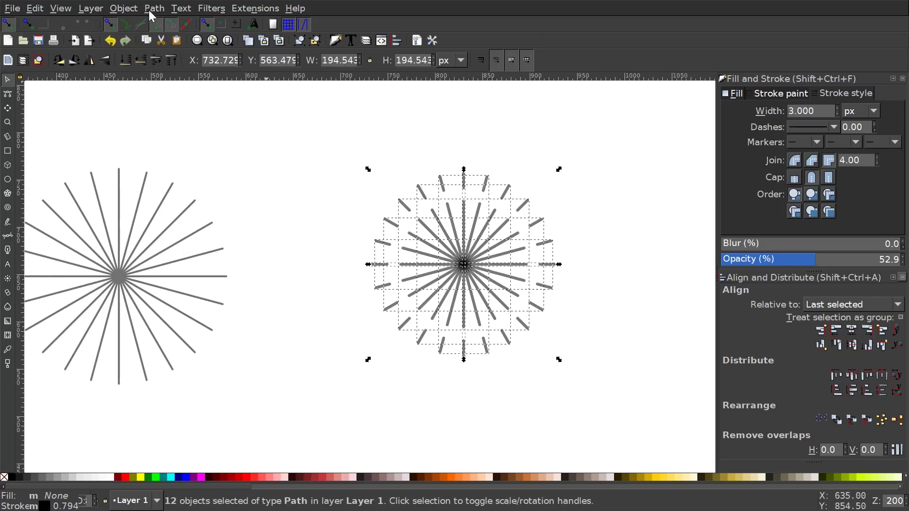
{"action": "left_click", "coordinate": [153, 9]}
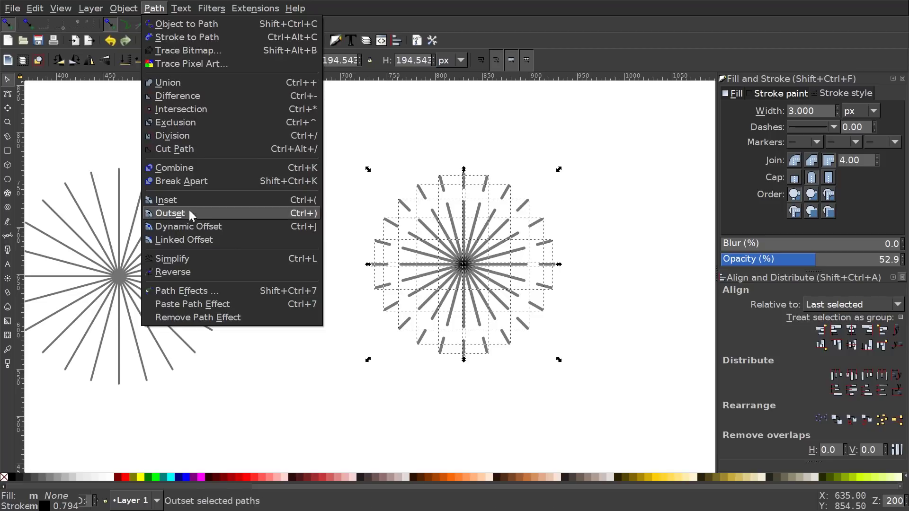
{"action": "left_click", "coordinate": [178, 172]}
Center the broken-line starburst on the solid one, both horizontally and vertically
{"action": "left_click_drag", "start_coordinate": [293, 209], "coordinate": [439, 209]}
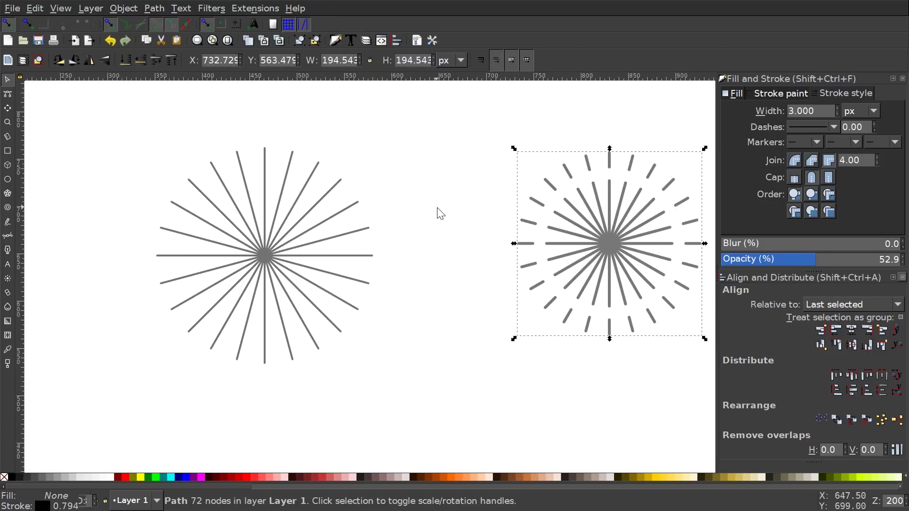
{"action": "left_click", "coordinate": [288, 167], "text": "shift"}
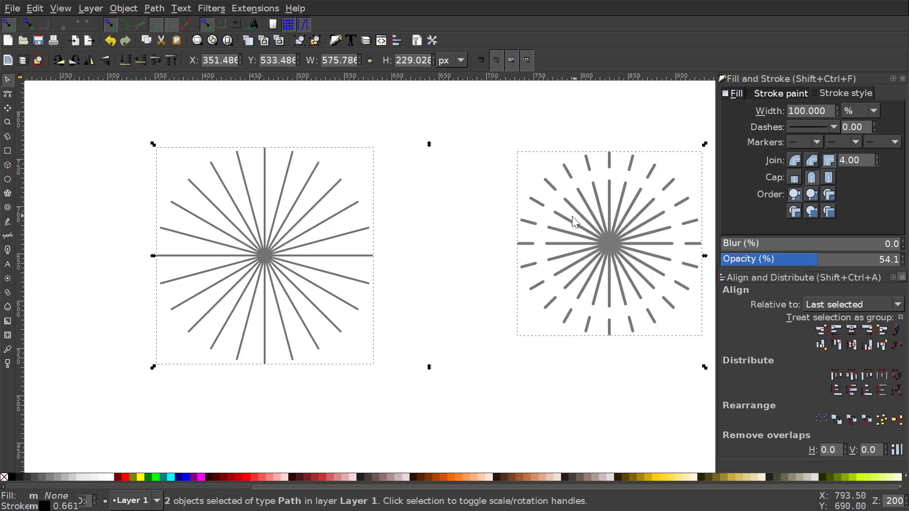
{"action": "left_click", "coordinate": [851, 329]}
{"action": "left_click", "coordinate": [851, 345]}
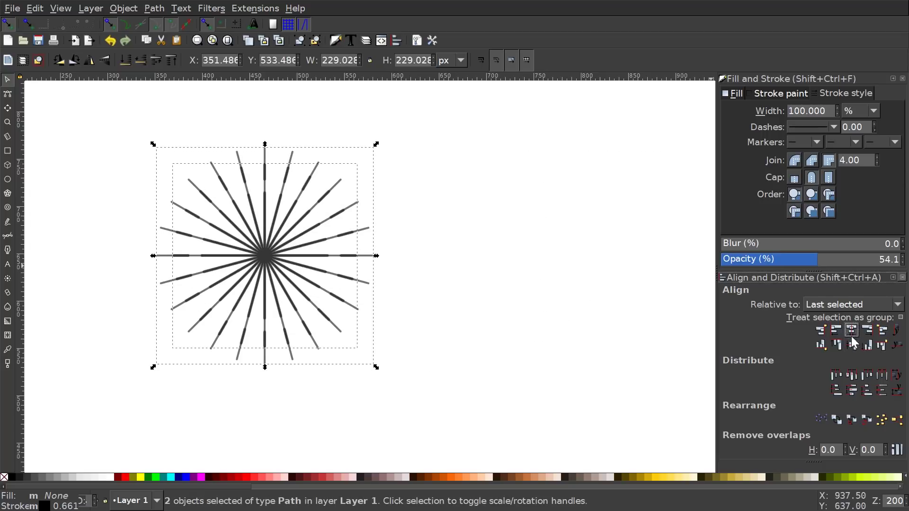
{"action": "left_click_drag", "start_coordinate": [359, 215], "coordinate": [431, 228]}
{"action": "left_click", "coordinate": [534, 172]}
Rotate the solid-line starburst slightly so its rays fall between the broken rays
{"action": "left_click_drag", "start_coordinate": [355, 249], "coordinate": [333, 258]}
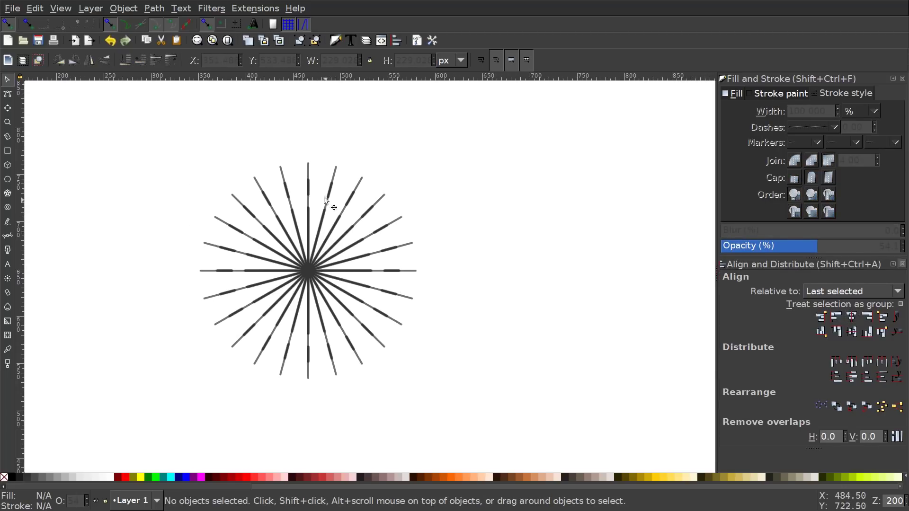
{"action": "left_click", "coordinate": [308, 167]}
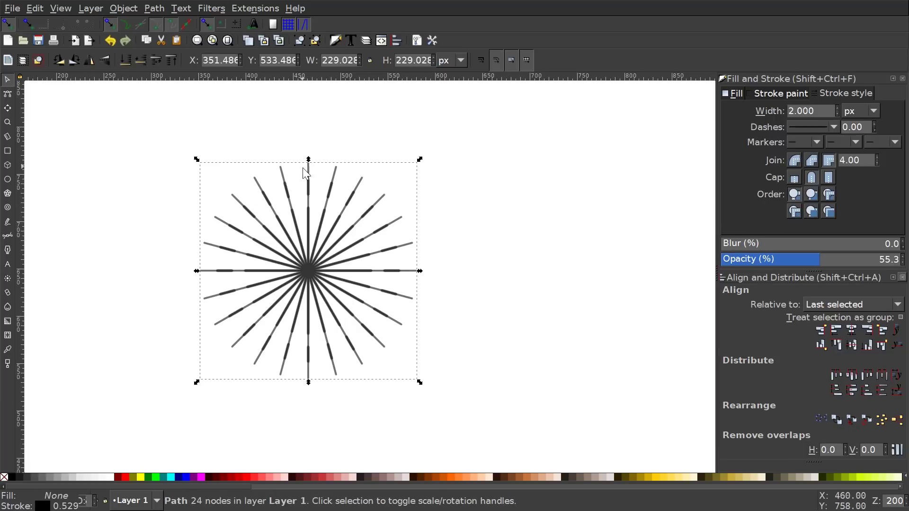
{"action": "left_click", "coordinate": [308, 173]}
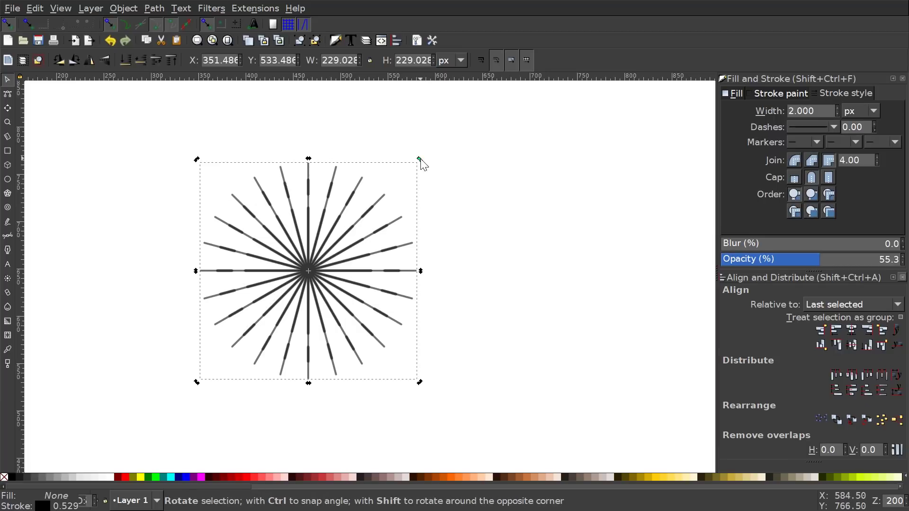
{"action": "left_click_drag", "start_coordinate": [420, 160], "coordinate": [435, 177]}
Group the solid and broken starbursts together
{"action": "scroll", "coordinate": [435, 165], "scroll_direction": "left", "scroll_amount": 5}
{"action": "scroll", "coordinate": [435, 166], "scroll_direction": "down", "scroll_amount": 1}
{"action": "left_click_drag", "start_coordinate": [612, 391], "coordinate": [237, 103]}
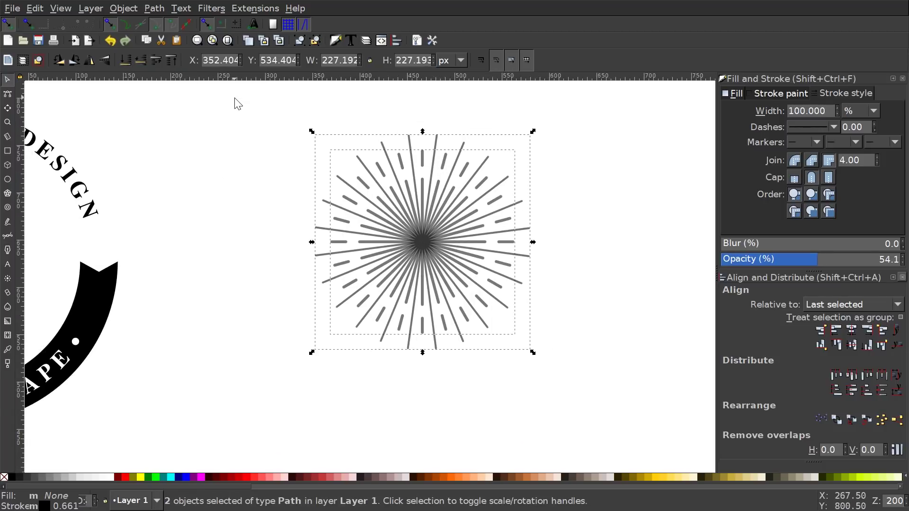
{"action": "left_click", "coordinate": [301, 41]}
Move the grouped starburst inside the logo circle, between the curved title and the ribbon band
{"action": "scroll", "coordinate": [390, 239], "scroll_direction": "left", "scroll_amount": 10}
{"action": "scroll", "coordinate": [574, 189], "scroll_direction": "down", "scroll_amount": 1}
{"action": "scroll", "coordinate": [524, 189], "scroll_direction": "right", "scroll_amount": 3}
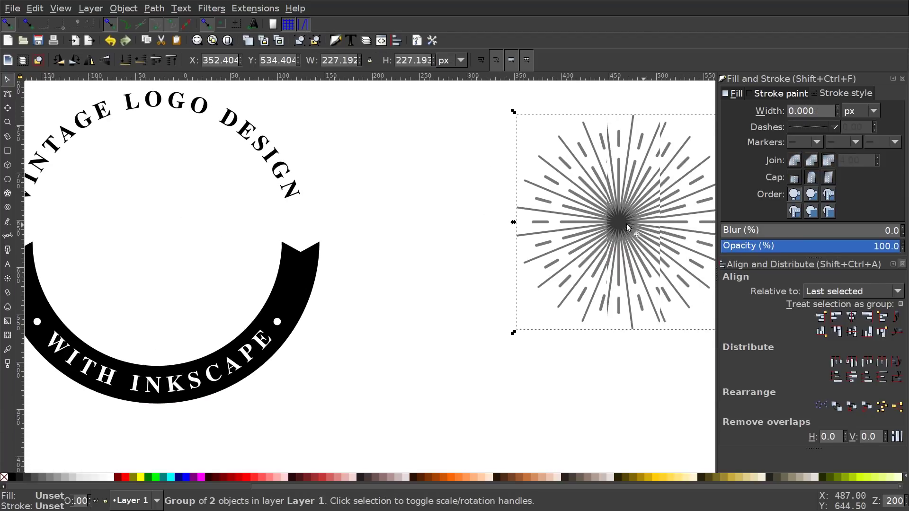
{"action": "left_click_drag", "start_coordinate": [627, 227], "coordinate": [177, 231]}
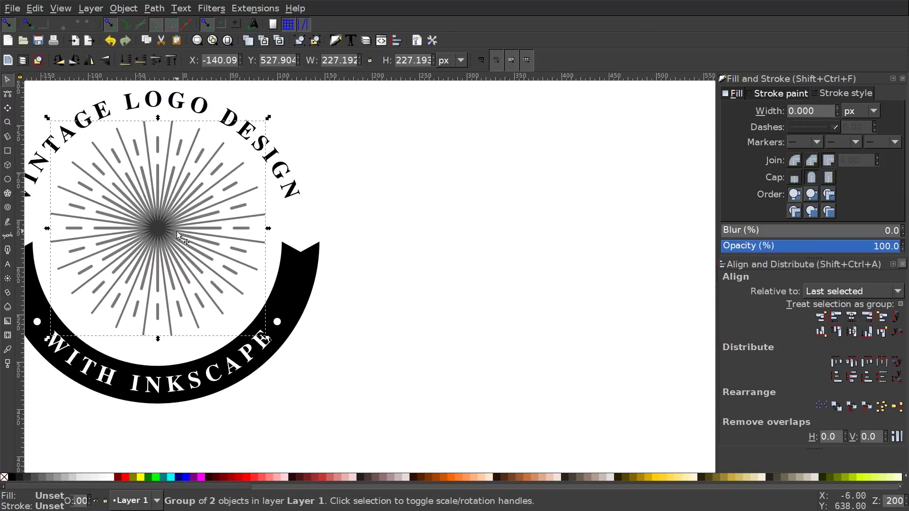
Turn off snapping and shift the starburst group about 9 px lower inside the circle
{"action": "left_click", "coordinate": [8, 25]}
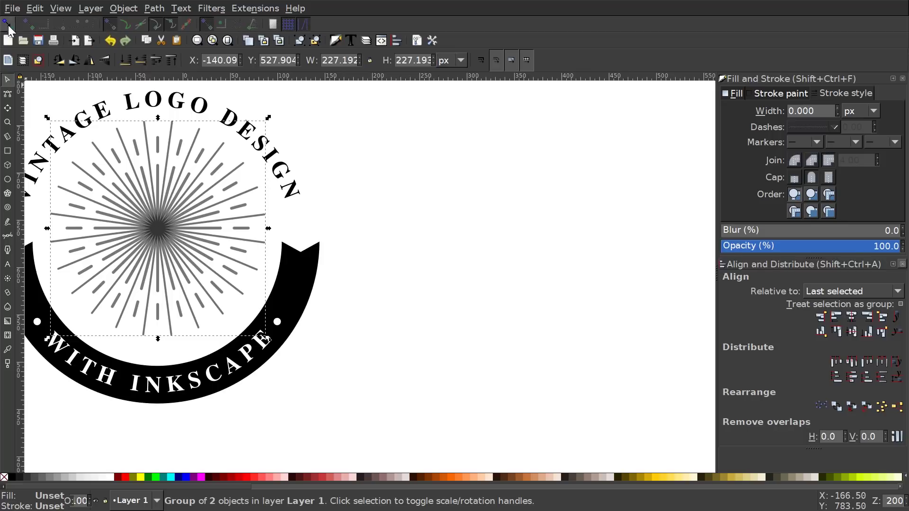
{"action": "scroll", "coordinate": [284, 237], "scroll_direction": "left", "scroll_amount": 7}
{"action": "scroll", "coordinate": [284, 237], "scroll_direction": "up", "scroll_amount": 1}
{"action": "left_click_drag", "start_coordinate": [309, 225], "coordinate": [311, 235]}
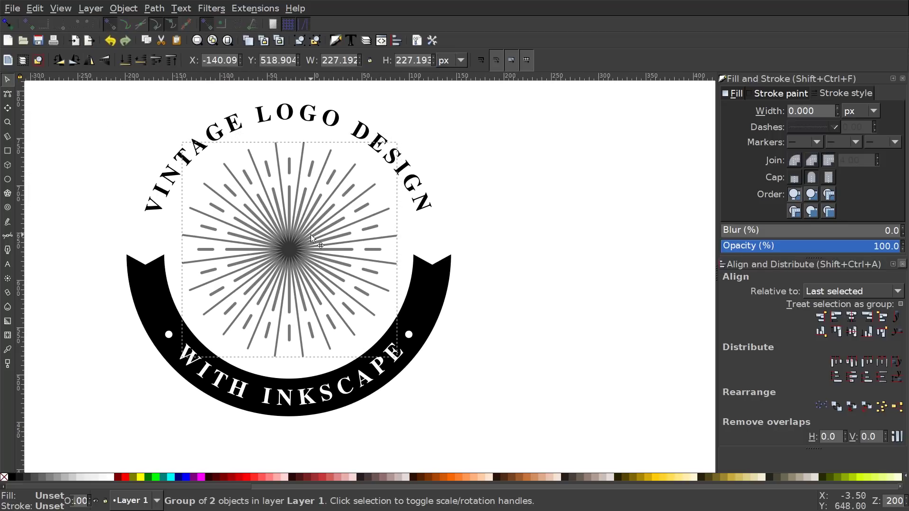
{"action": "scroll", "coordinate": [310, 235], "scroll_direction": "left", "scroll_amount": 6}
{"action": "scroll", "coordinate": [310, 234], "scroll_direction": "up", "scroll_amount": 1}
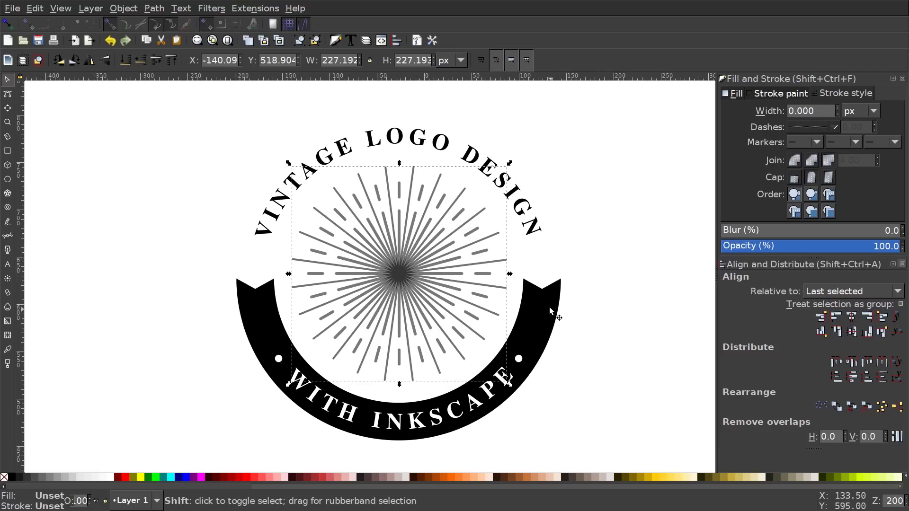
Center the starburst group horizontally on the ribbon band
{"action": "left_click", "coordinate": [549, 308], "text": "shift"}
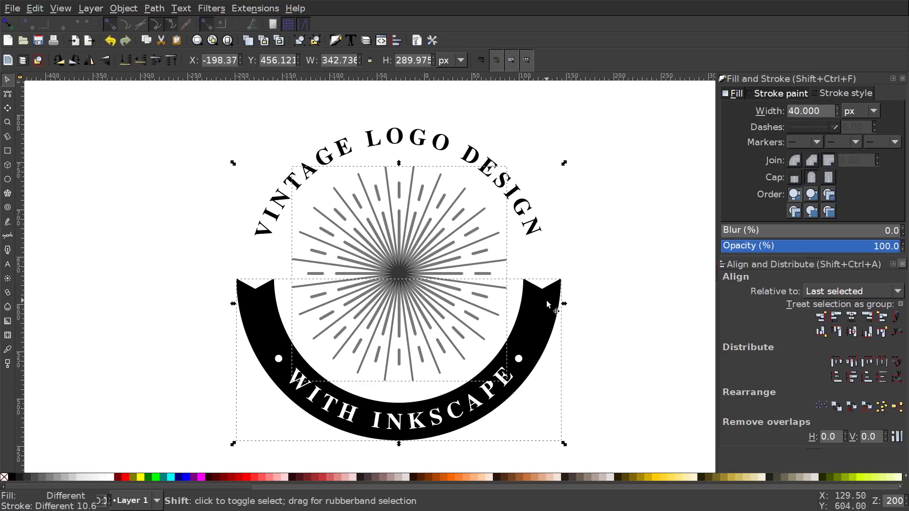
{"action": "left_click", "coordinate": [851, 317]}
{"action": "scroll", "coordinate": [471, 274], "scroll_direction": "down", "scroll_amount": 1}
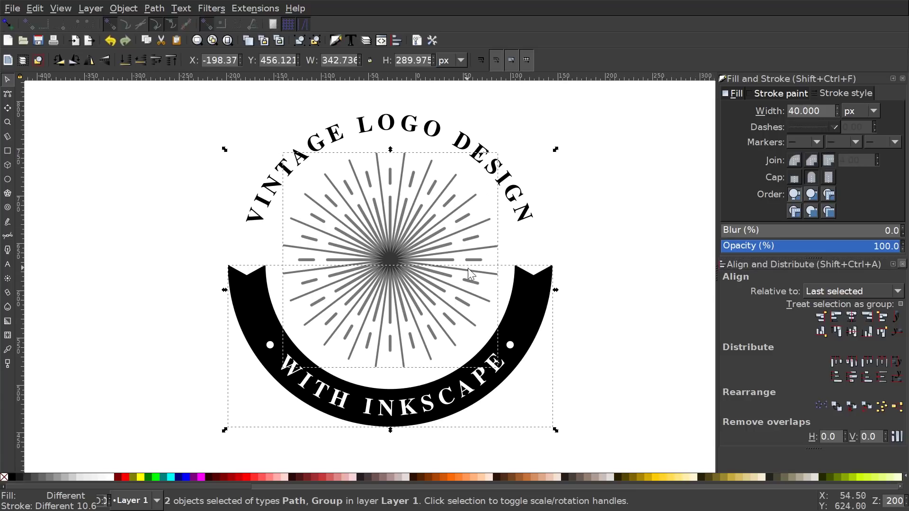
{"action": "left_click", "coordinate": [663, 162]}
{"action": "scroll", "coordinate": [554, 219], "scroll_direction": "right", "scroll_amount": 1}
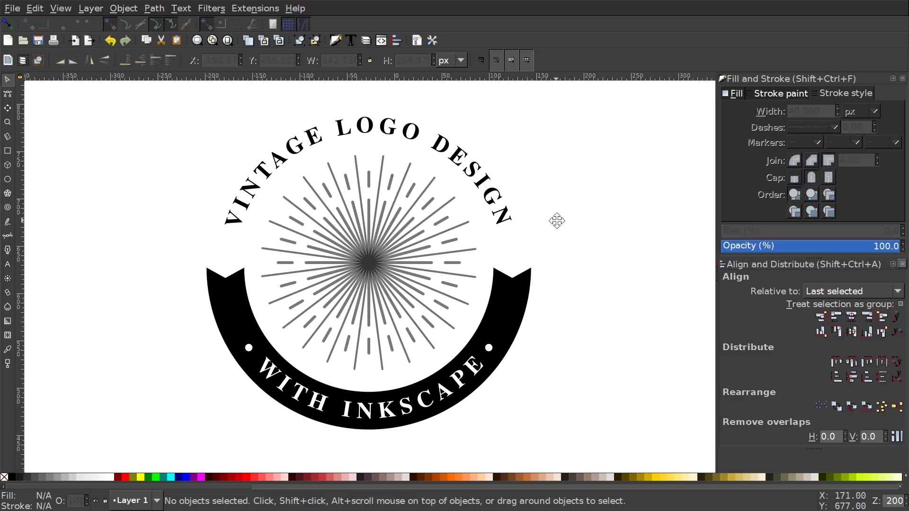
Ungroup the centered starburst into its solid and broken paths
{"action": "left_click", "coordinate": [364, 270]}
{"action": "scroll", "coordinate": [364, 271], "scroll_direction": "down", "scroll_amount": 1}
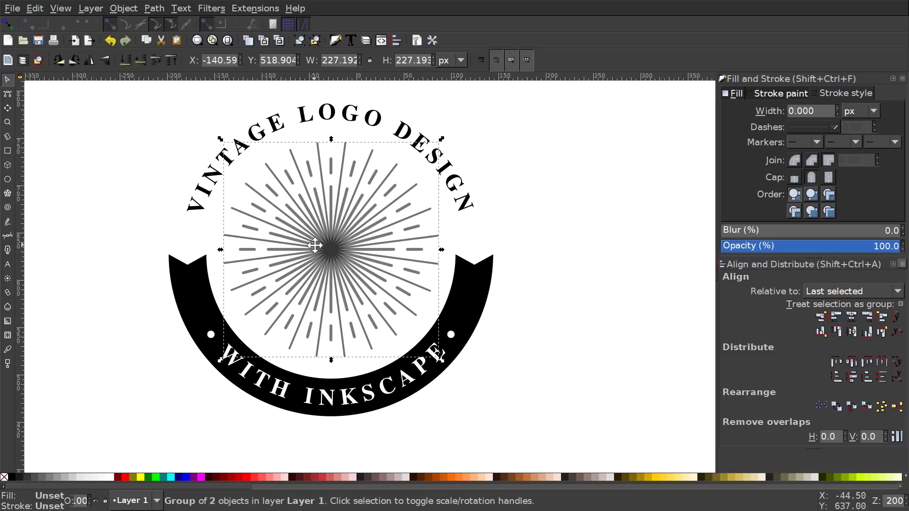
{"action": "scroll", "coordinate": [314, 240], "scroll_direction": "right", "scroll_amount": 1}
{"action": "left_click", "coordinate": [316, 41]}
{"action": "scroll", "coordinate": [513, 215], "scroll_direction": "right", "scroll_amount": 1}
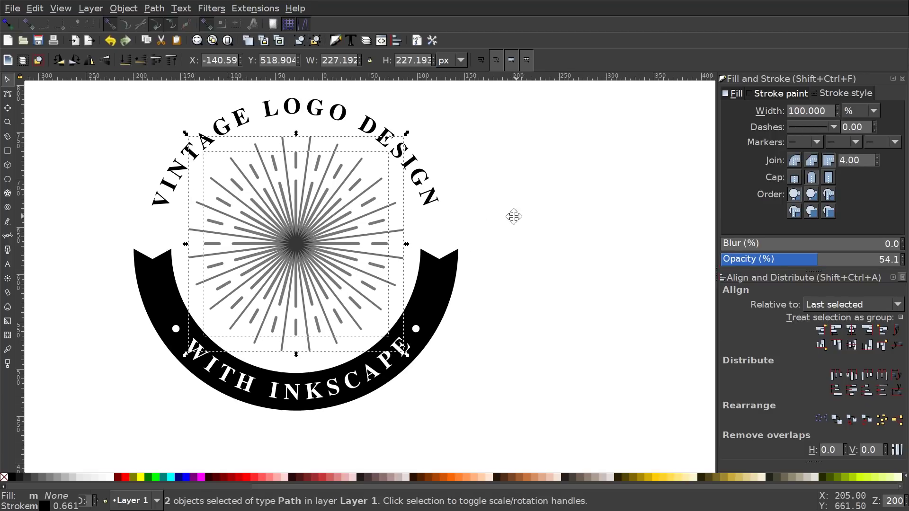
{"action": "left_click", "coordinate": [527, 195]}
{"action": "left_click_drag", "start_coordinate": [531, 254], "coordinate": [458, 252]}
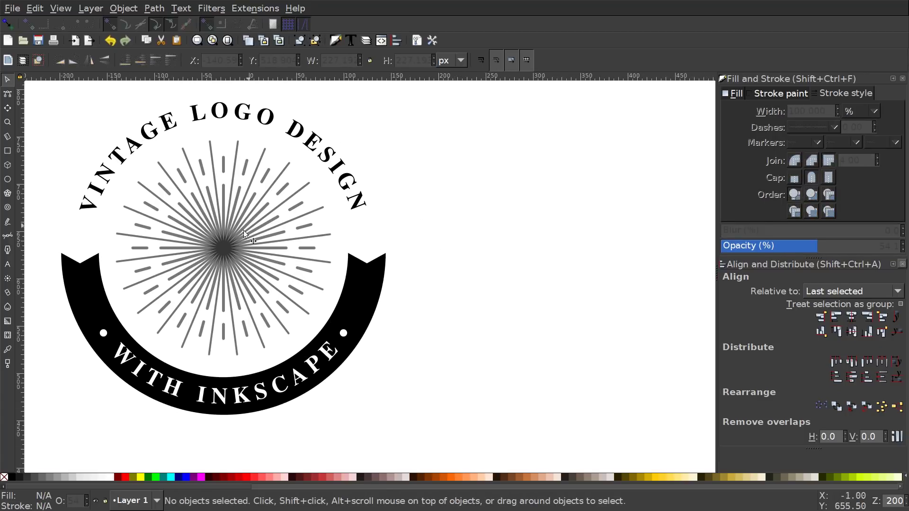
Draw an upright red five-cornered star about 222 px wide beside the logo with spoke ratio 0.375, and shift it slightly up and right
{"action": "left_click_drag", "start_coordinate": [453, 268], "coordinate": [363, 264]}
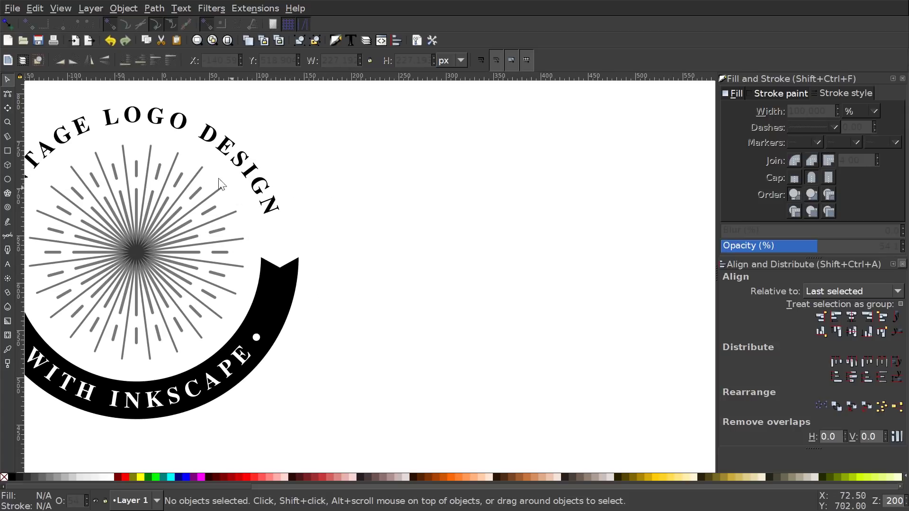
{"action": "left_click", "coordinate": [8, 193]}
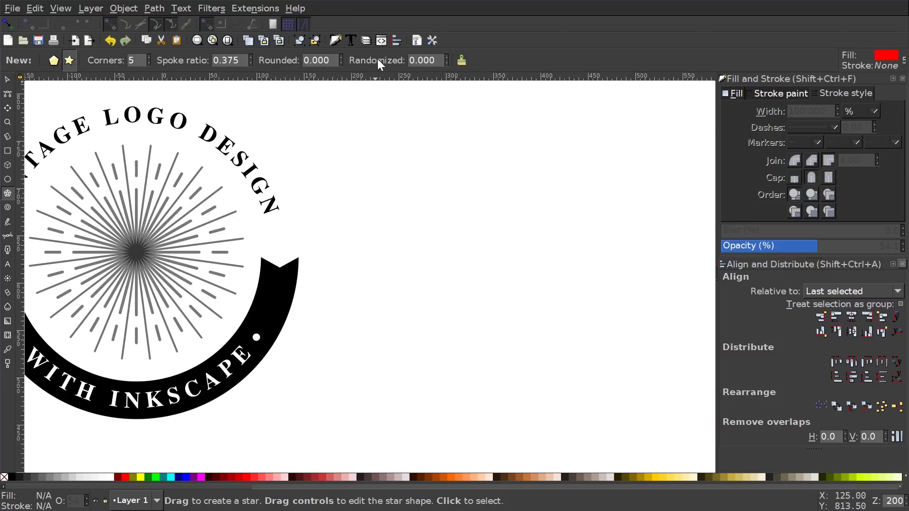
{"action": "scroll", "coordinate": [426, 237], "scroll_direction": "right", "scroll_amount": 3}
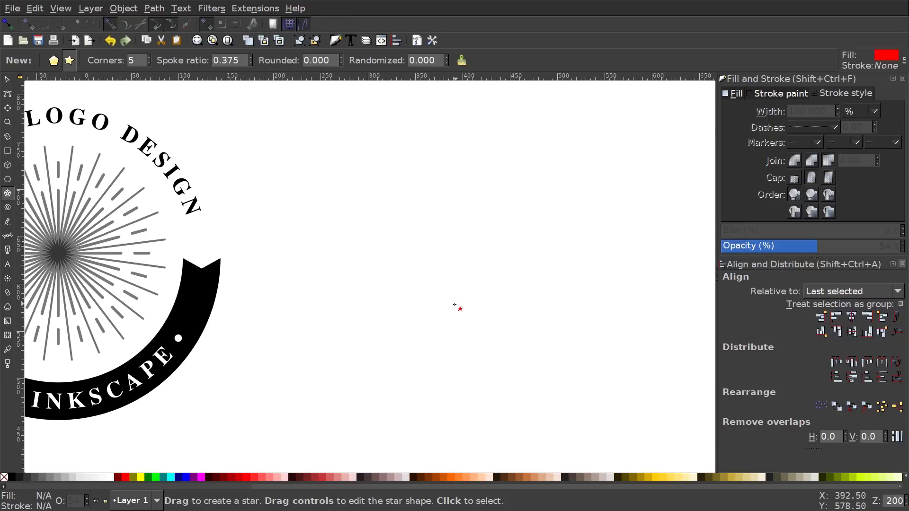
{"action": "left_click_drag", "start_coordinate": [444, 327], "coordinate": [444, 214]}
{"action": "left_click_drag", "start_coordinate": [442, 214], "coordinate": [442, 214]}
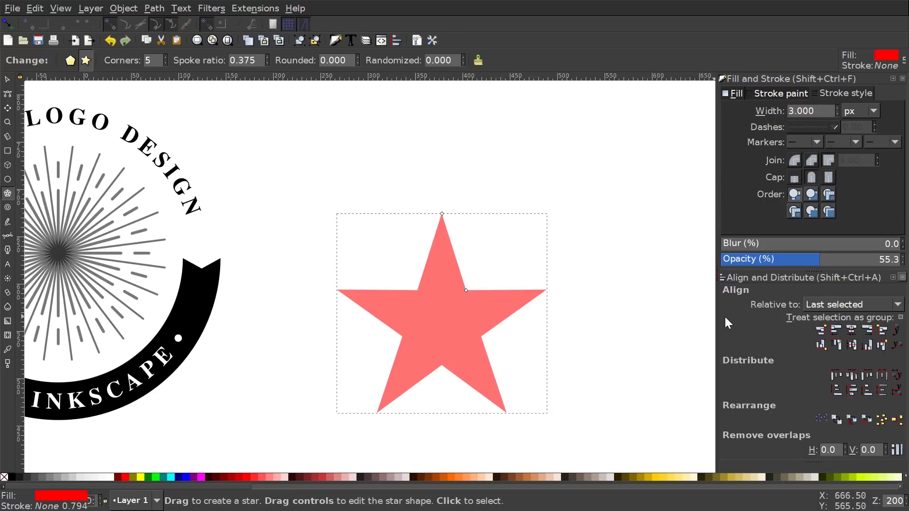
{"action": "left_click", "coordinate": [7, 79]}
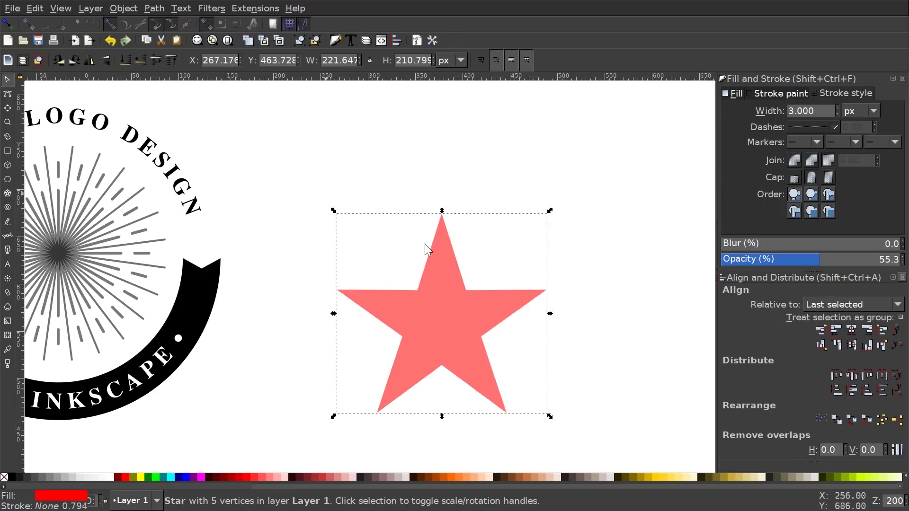
{"action": "left_click_drag", "start_coordinate": [461, 330], "coordinate": [502, 277]}
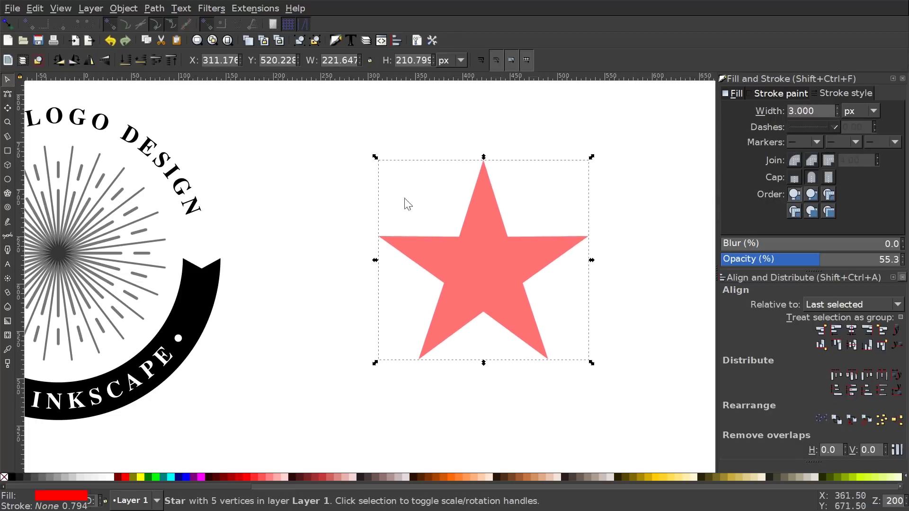
Convert the star to a path and shrink it proportionally around its center to about 162 px wide
{"action": "left_click", "coordinate": [152, 8]}
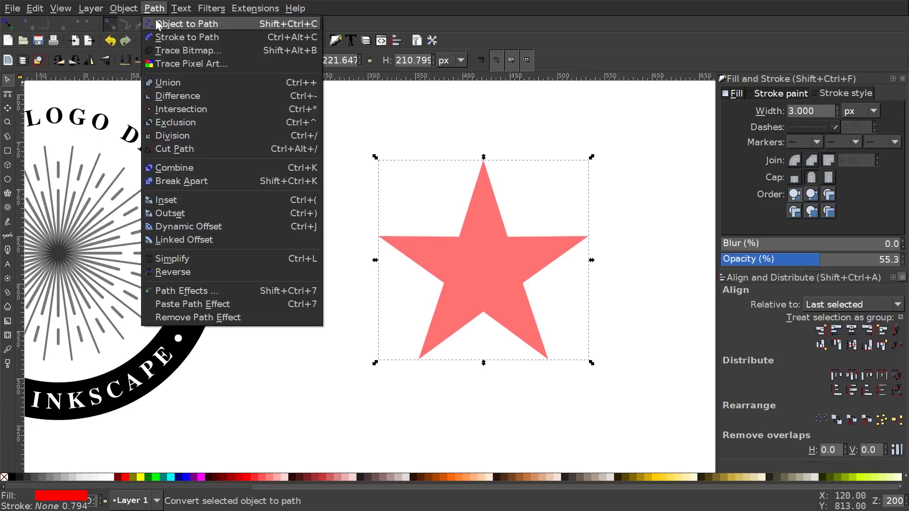
{"action": "left_click", "coordinate": [157, 22]}
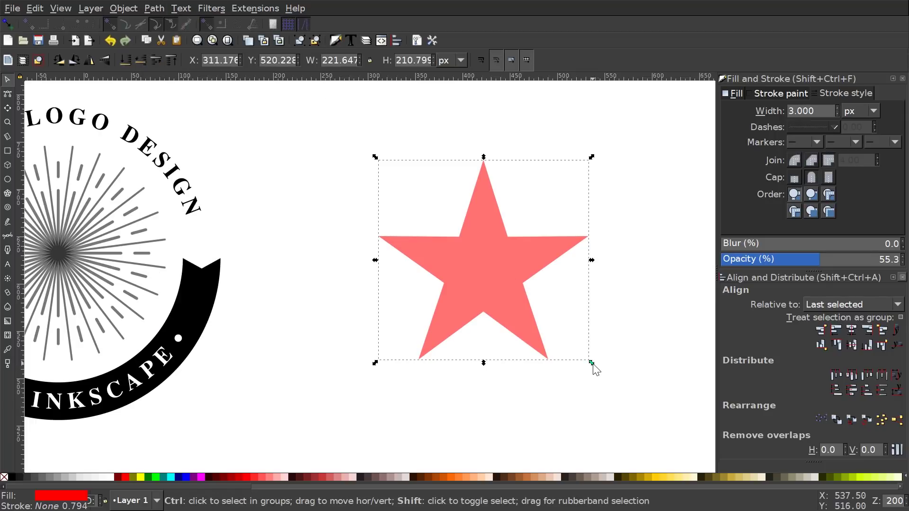
{"action": "left_click_drag", "start_coordinate": [591, 363], "coordinate": [566, 353]}
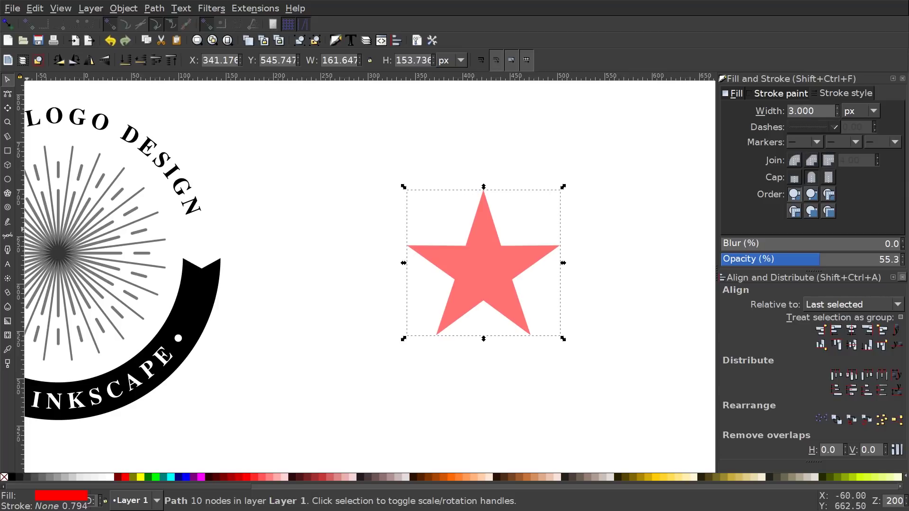
Enable snapping, including snapping to object rotation centers, for drawing with the Bezier tool
{"action": "left_click", "coordinate": [8, 235]}
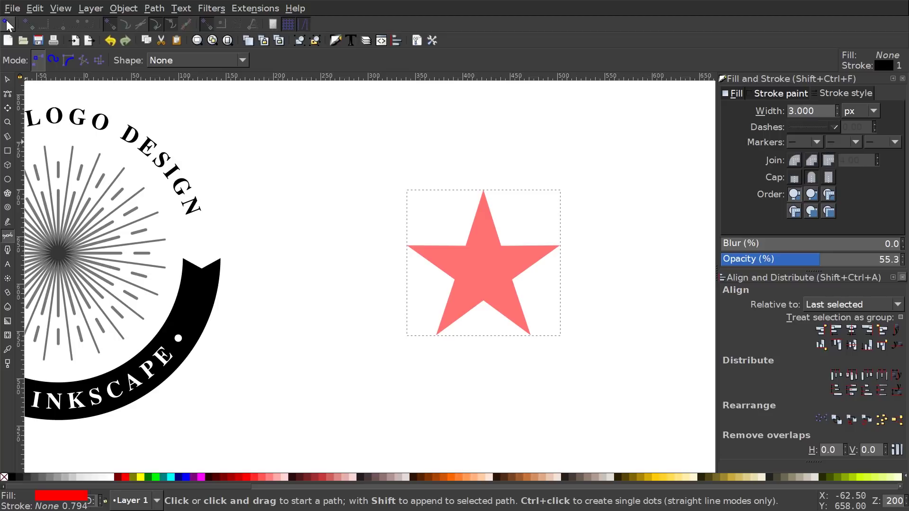
{"action": "left_click", "coordinate": [8, 24]}
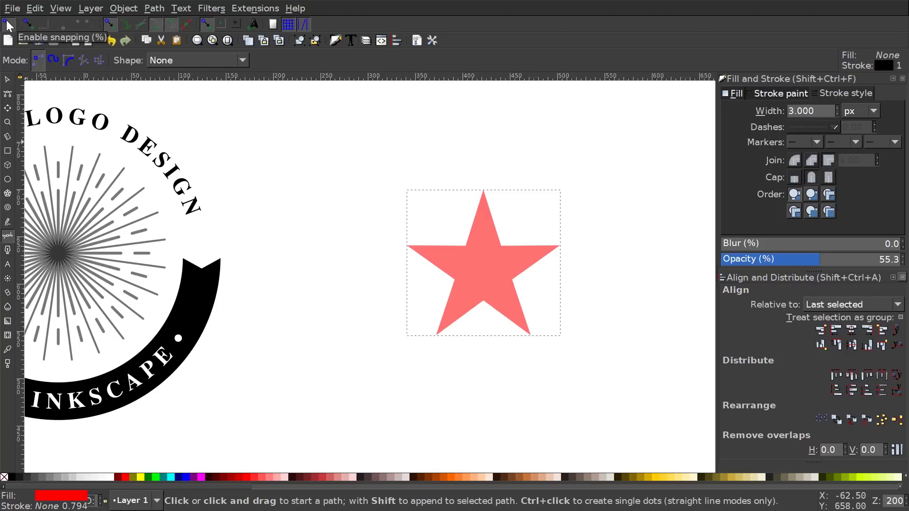
{"action": "left_click", "coordinate": [237, 23]}
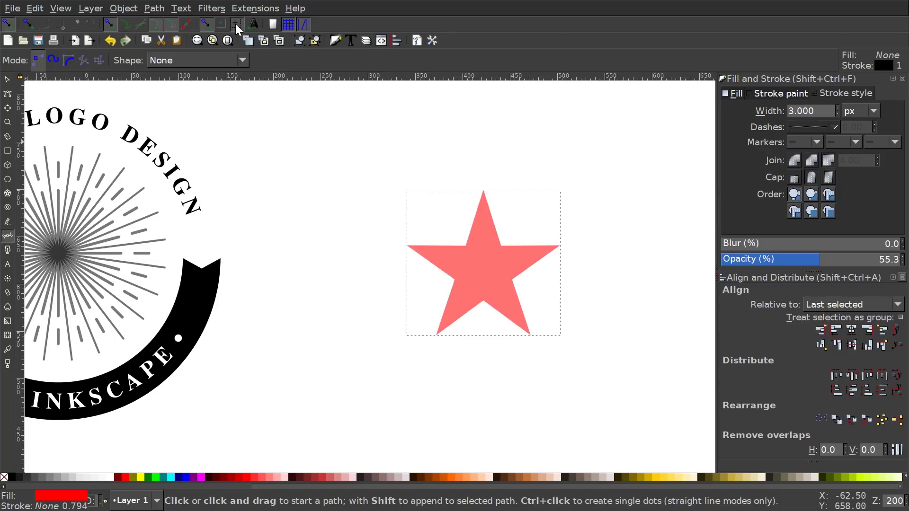
Draw a closed triangle joining the lower-left arm's tip, the star's center and the left inner corner, filled blue without stroke
{"action": "left_click", "coordinate": [438, 334]}
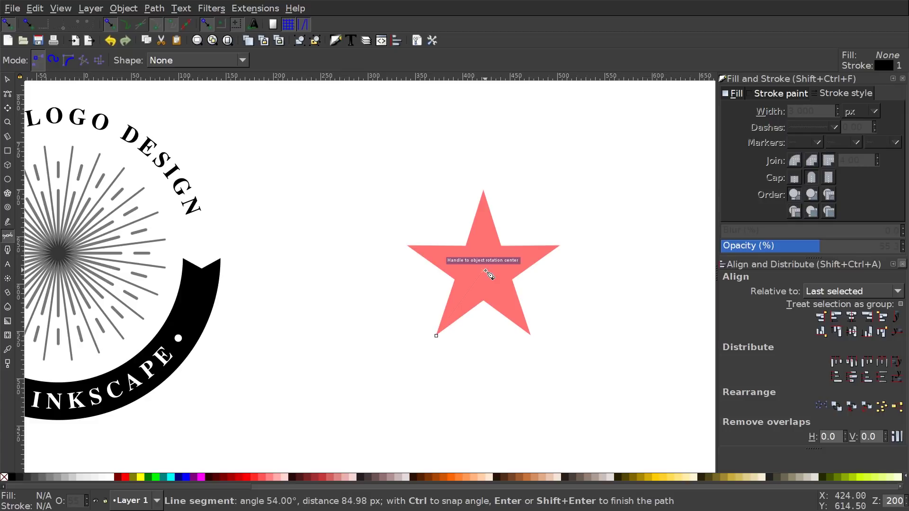
{"action": "left_click", "coordinate": [455, 279]}
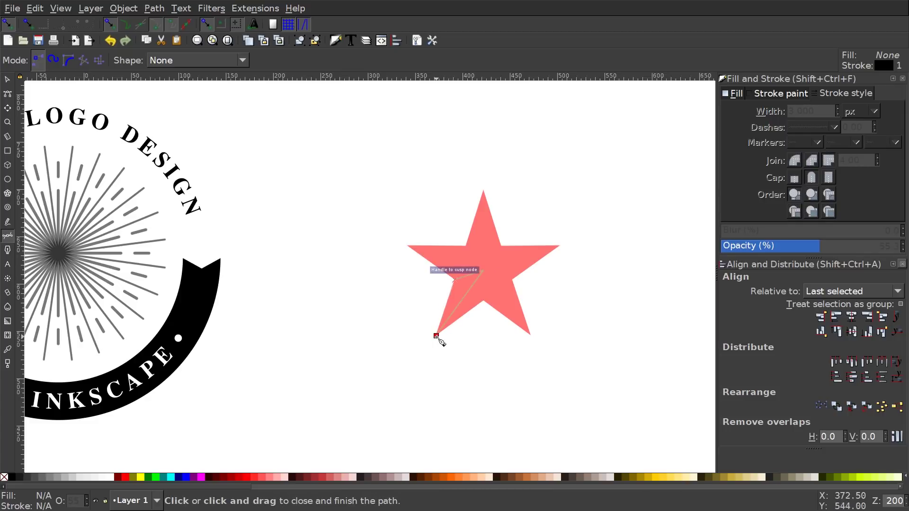
{"action": "left_click", "coordinate": [436, 336]}
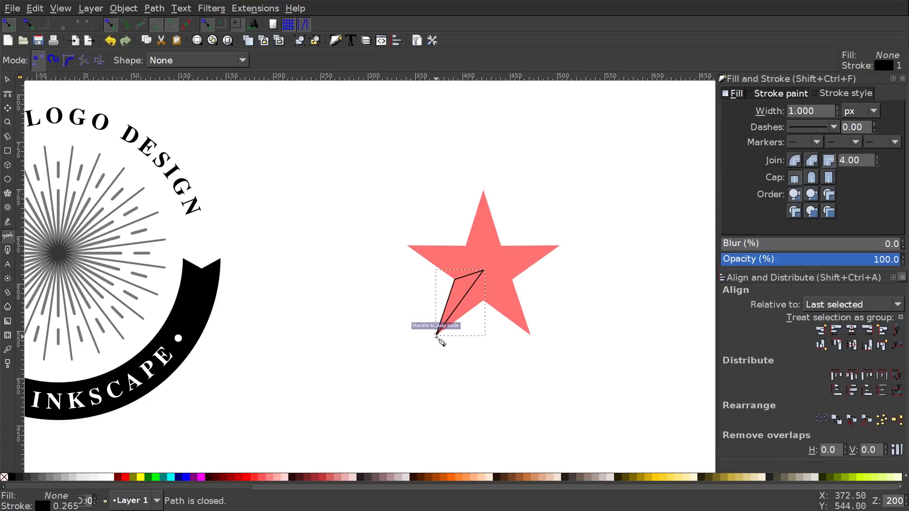
{"action": "left_click", "coordinate": [189, 478]}
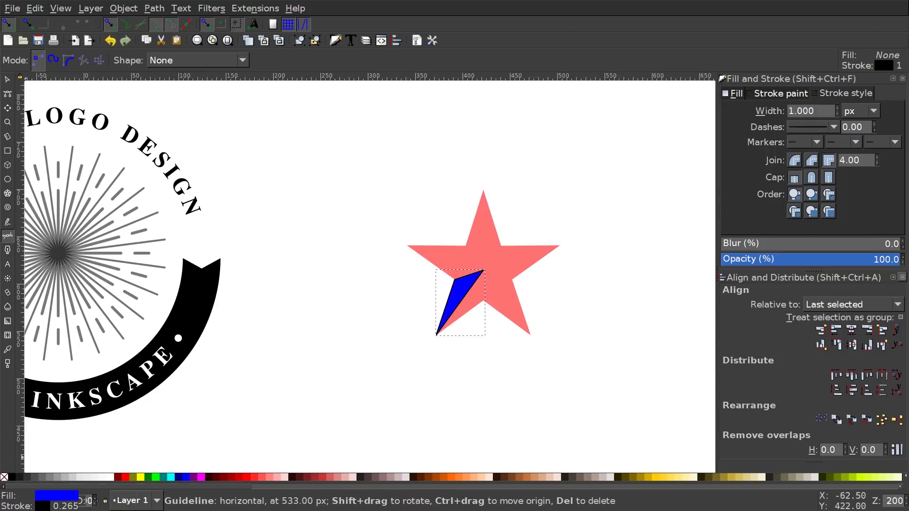
{"action": "left_click", "coordinate": [4, 477], "text": "shift"}
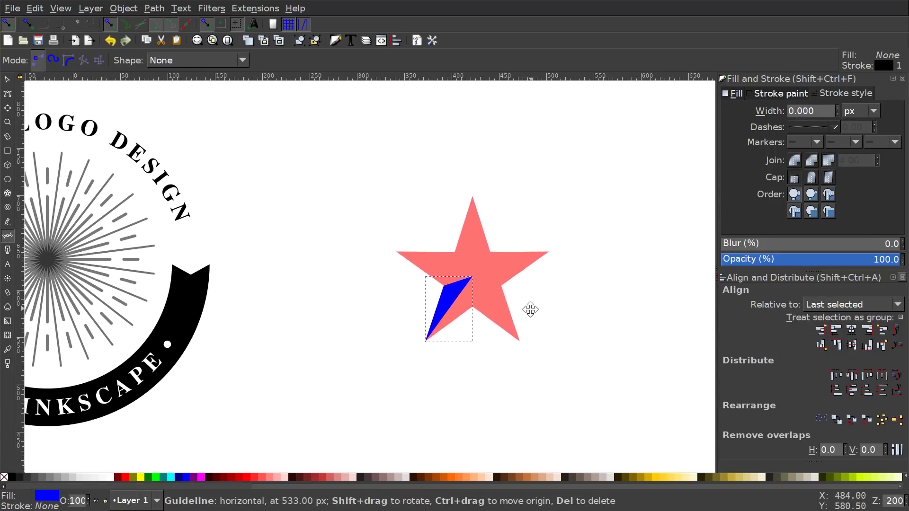
Draw a closed triangle joining the lower-right arm's tip, the star's center and the bottom inner corner, filled blue without stroke
{"action": "left_click_drag", "start_coordinate": [530, 309], "coordinate": [516, 313]}
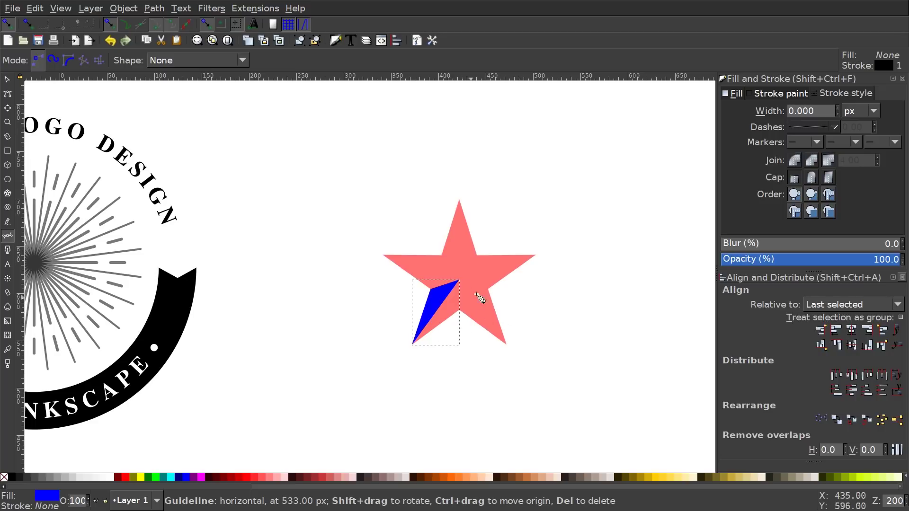
{"action": "left_click", "coordinate": [506, 346]}
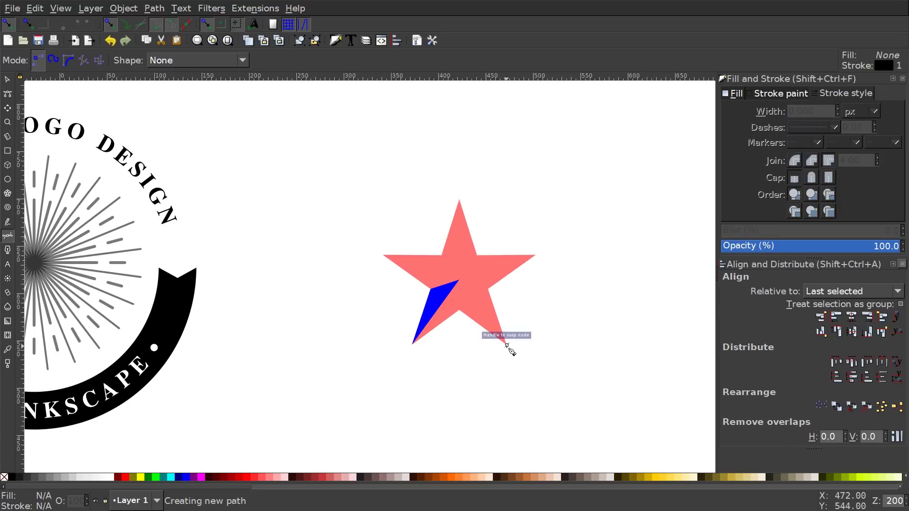
{"action": "left_click", "coordinate": [460, 281]}
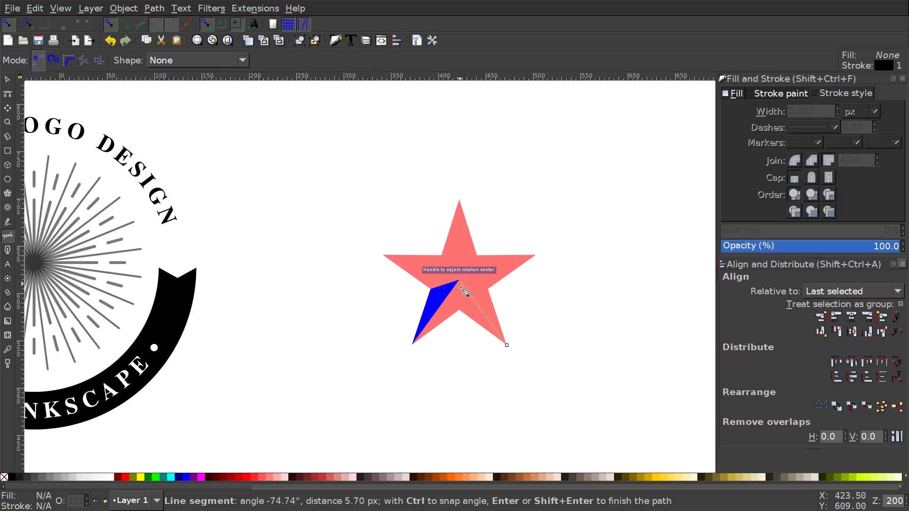
{"action": "left_click", "coordinate": [459, 311]}
{"action": "left_click", "coordinate": [507, 346]}
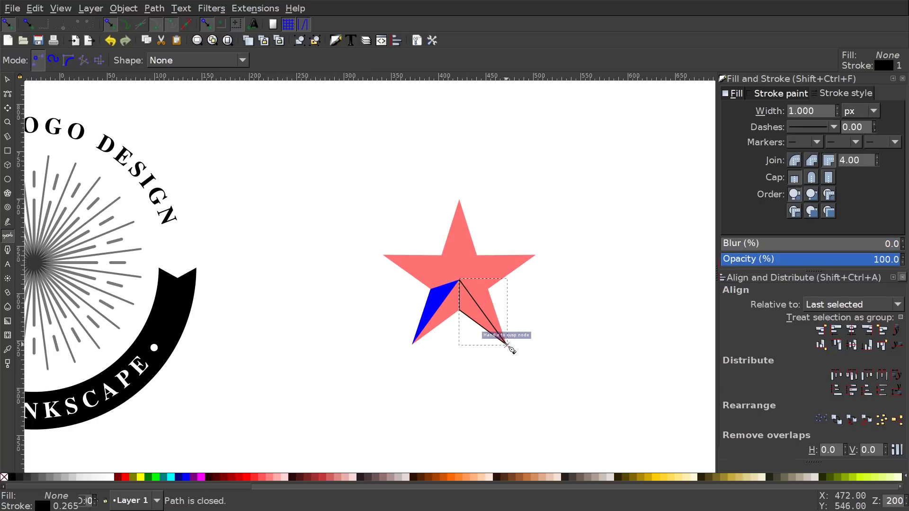
{"action": "left_click", "coordinate": [187, 476]}
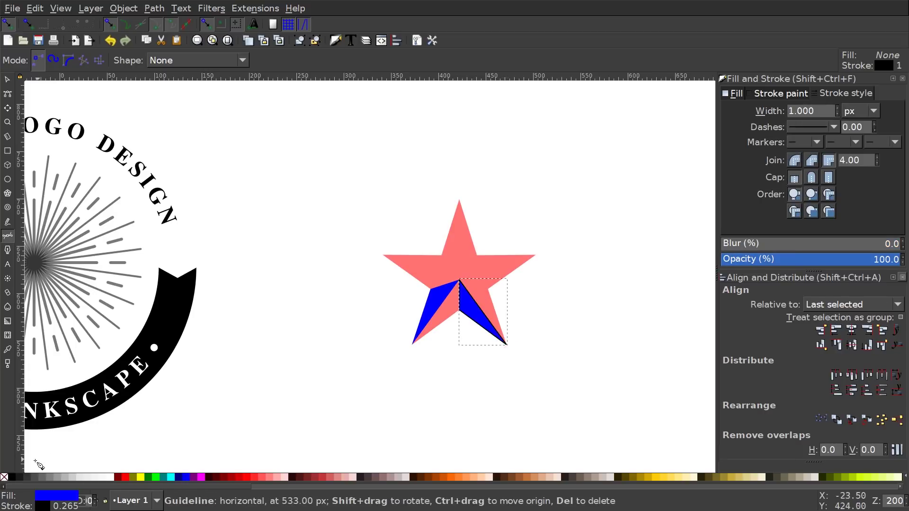
{"action": "left_click", "coordinate": [4, 477], "text": "shift"}
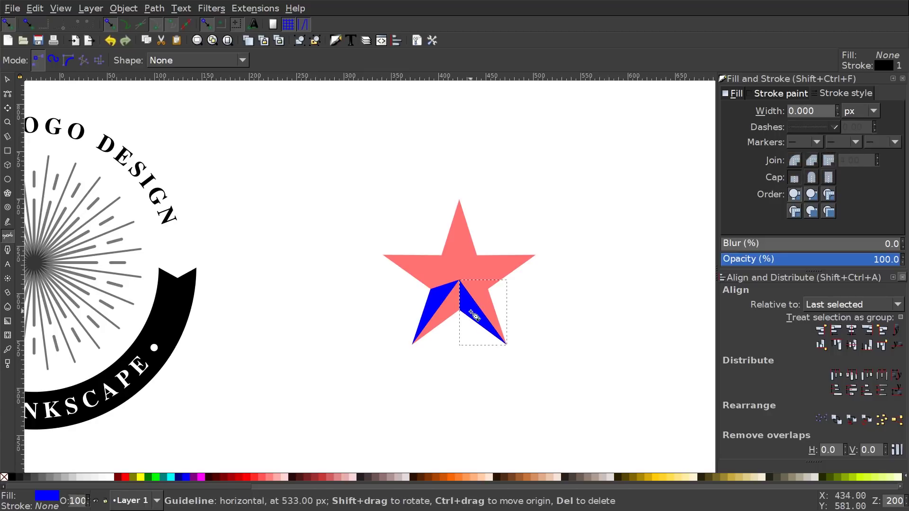
Draw a closed triangle over the lower half of the star's right arm, meeting at the center, filled blue without stroke
{"action": "scroll", "coordinate": [451, 308], "scroll_direction": "up", "scroll_amount": 1}
{"action": "scroll", "coordinate": [451, 307], "scroll_direction": "right", "scroll_amount": 1}
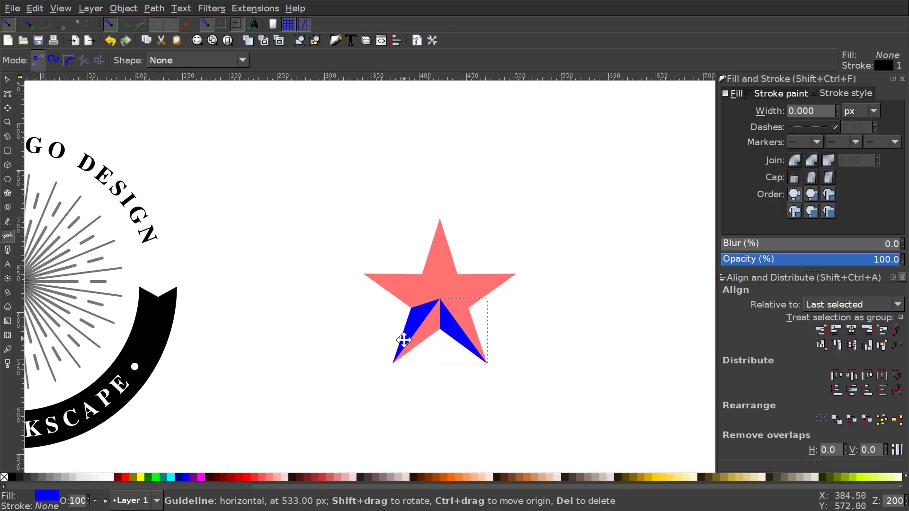
{"action": "left_click", "coordinate": [513, 275]}
{"action": "left_click", "coordinate": [466, 311]}
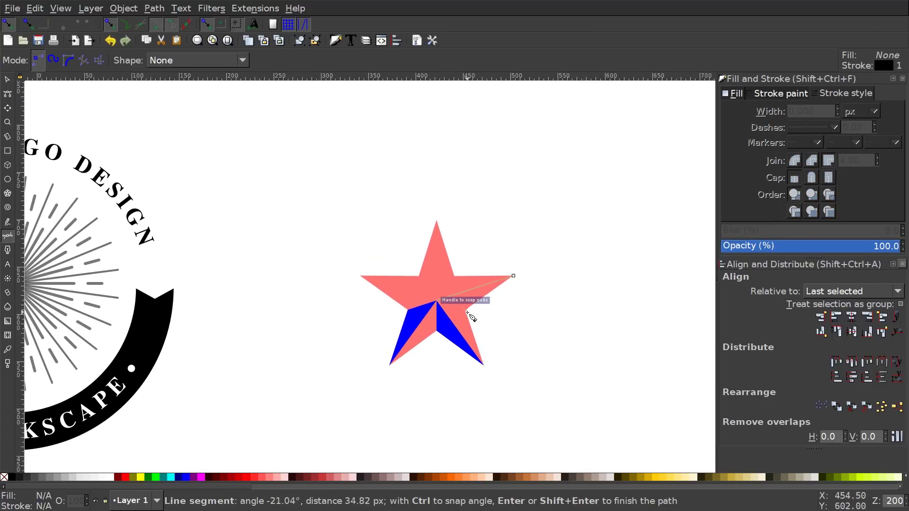
{"action": "left_click", "coordinate": [513, 276]}
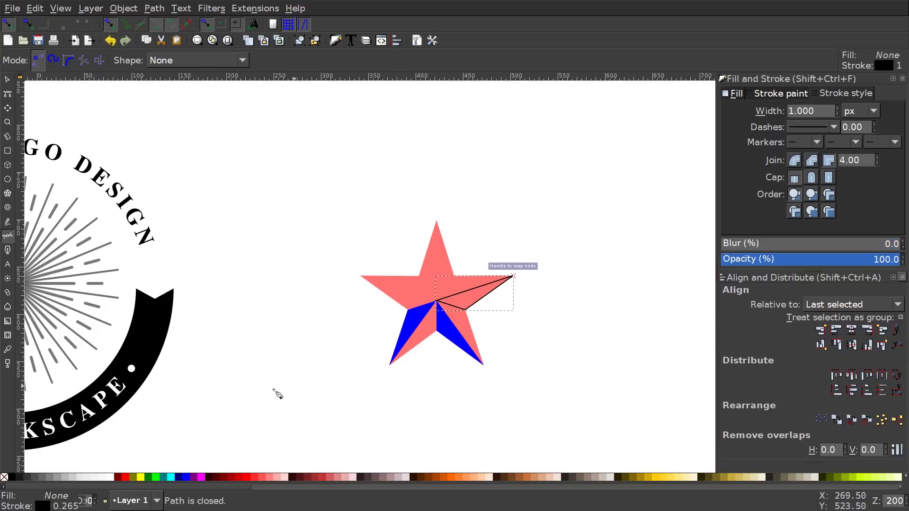
{"action": "left_click", "coordinate": [184, 476]}
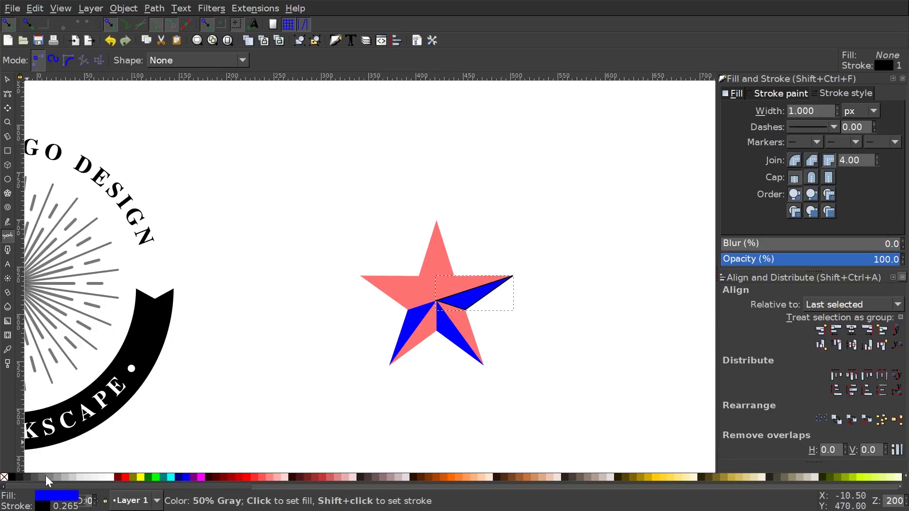
{"action": "left_click", "coordinate": [5, 477], "text": "shift"}
Draw a closed triangle over the right half of the star's top arm down to the center, filled blue without stroke
{"action": "left_click", "coordinate": [436, 221]}
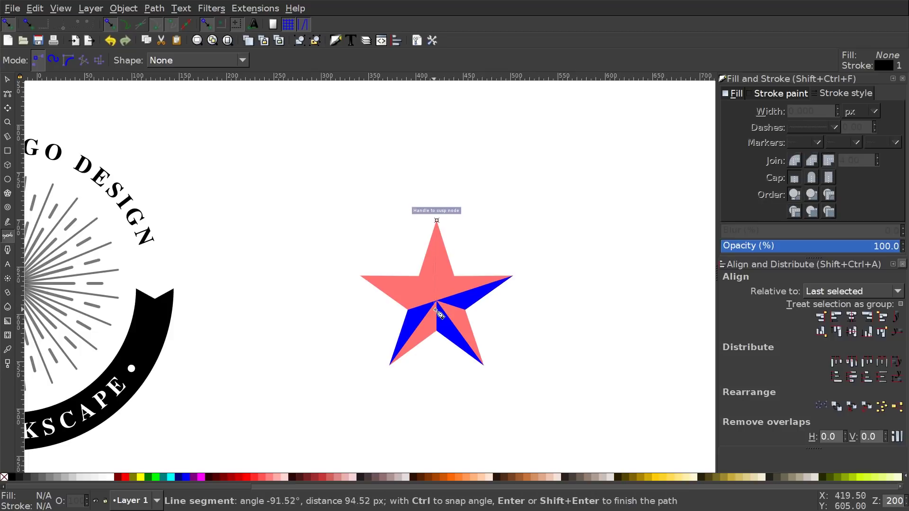
{"action": "left_click", "coordinate": [454, 277]}
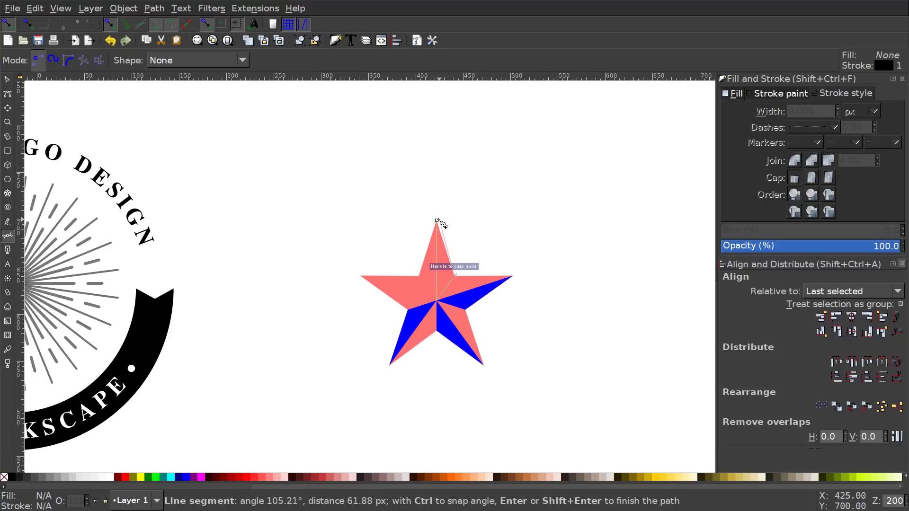
{"action": "left_click", "coordinate": [436, 221]}
{"action": "left_click", "coordinate": [185, 477]}
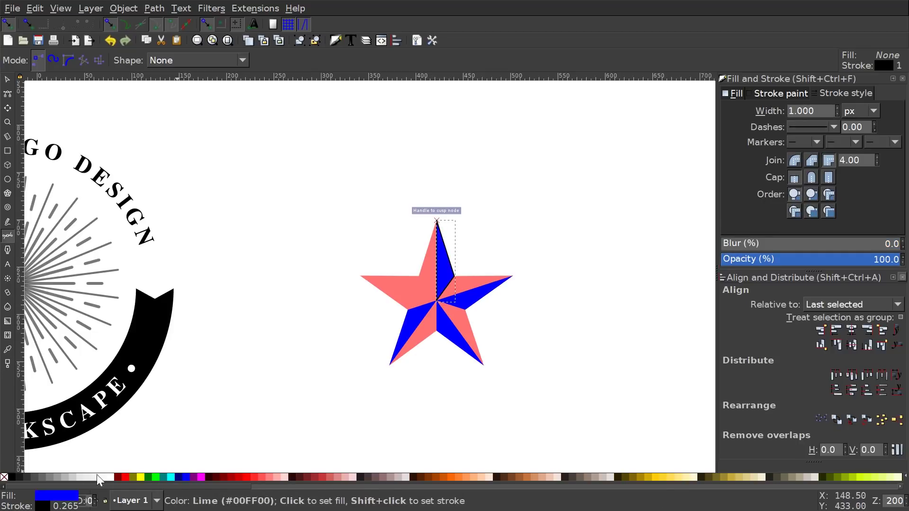
{"action": "left_click", "coordinate": [4, 477], "text": "shift"}
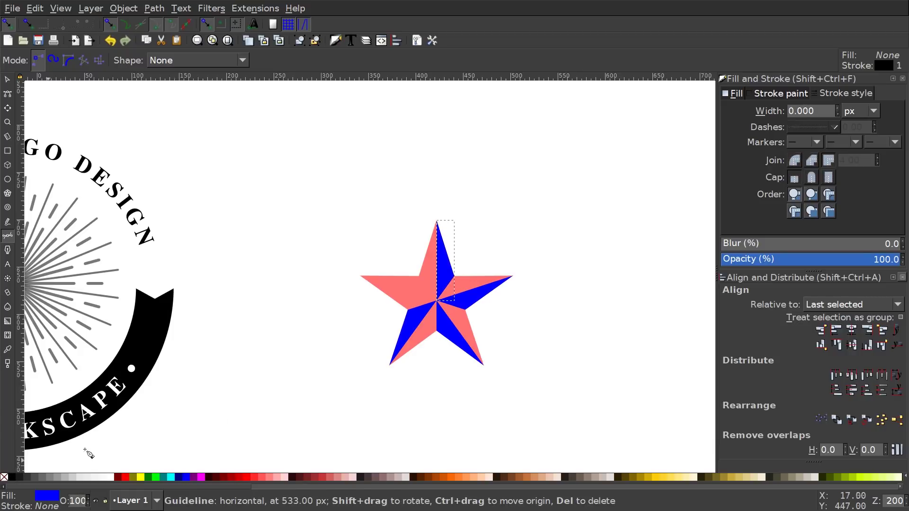
Draw a closed triangle over the upper half of the star's left arm, meeting at the center, filled blue without stroke
{"action": "left_click", "coordinate": [361, 275]}
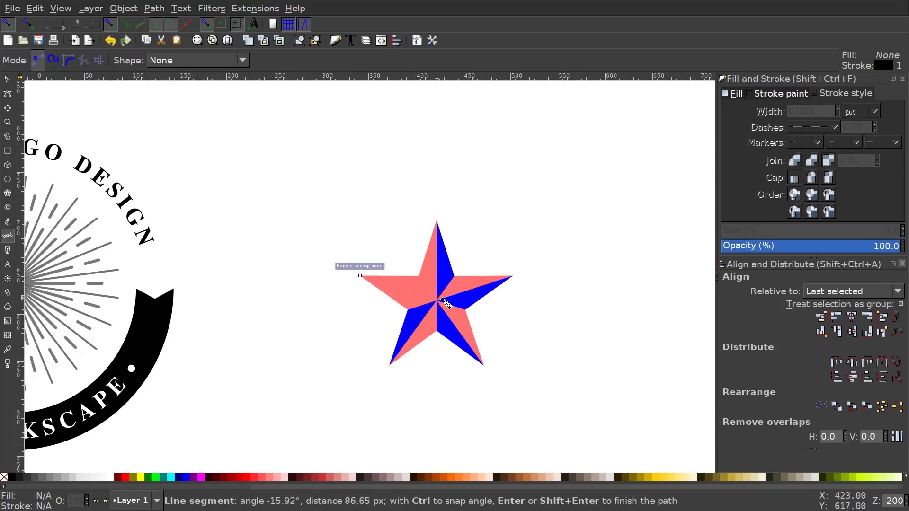
{"action": "left_click", "coordinate": [419, 276]}
{"action": "left_click", "coordinate": [361, 276]}
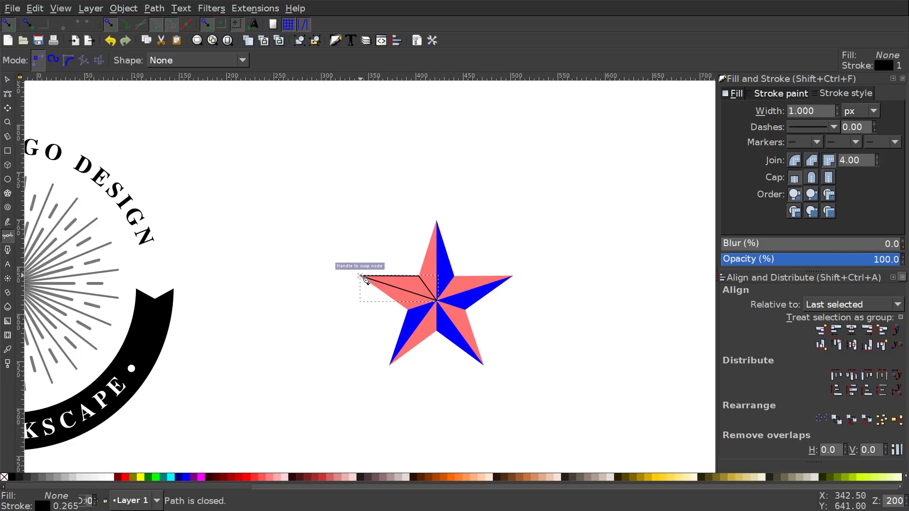
{"action": "left_click", "coordinate": [189, 478]}
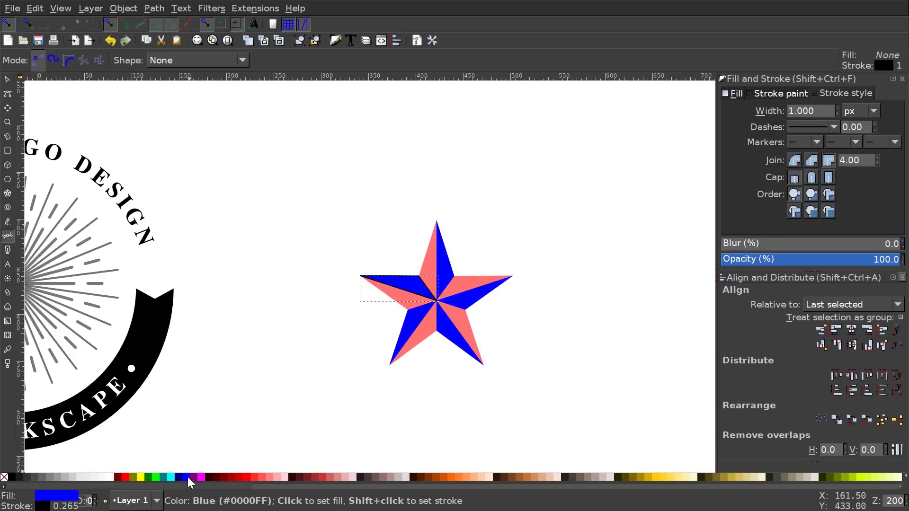
{"action": "left_click", "coordinate": [6, 478], "text": "shift"}
{"action": "scroll", "coordinate": [633, 295], "scroll_direction": "right", "scroll_amount": 1}
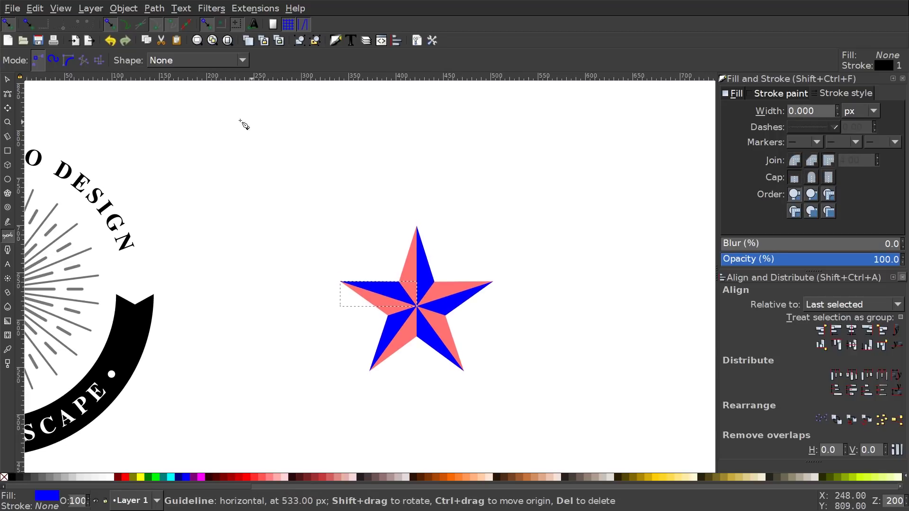
Enlarge the red star proportionally about its center to about 265 × 252 px
{"action": "left_click", "coordinate": [7, 80]}
{"action": "scroll", "coordinate": [563, 321], "scroll_direction": "down", "scroll_amount": 4}
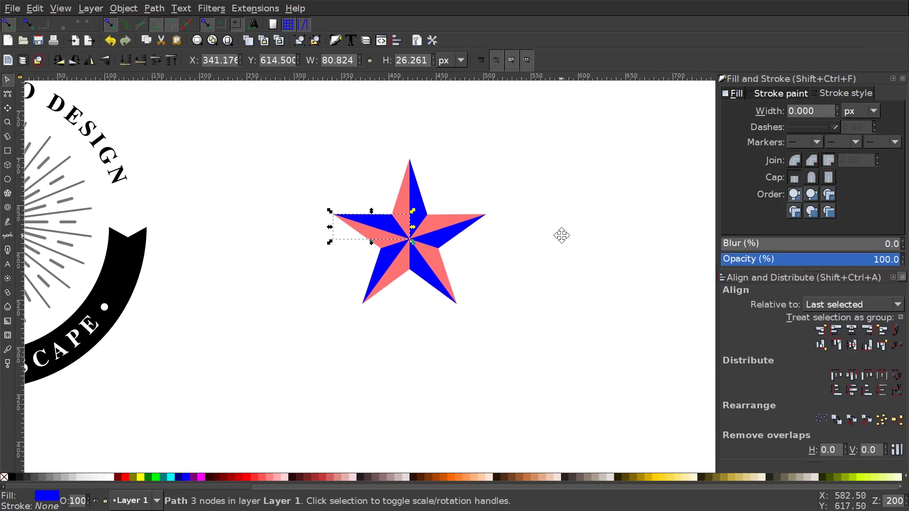
{"action": "left_click", "coordinate": [436, 258]}
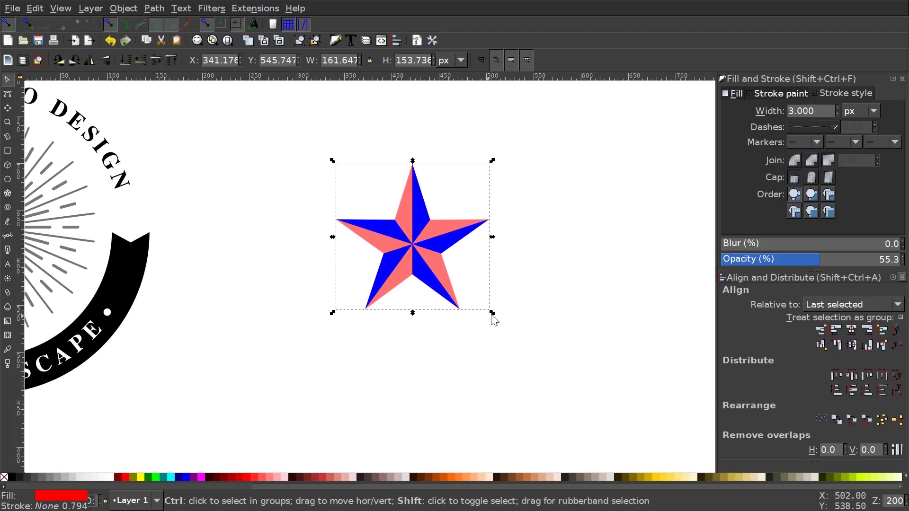
{"action": "left_click_drag", "start_coordinate": [488, 305], "coordinate": [574, 358]}
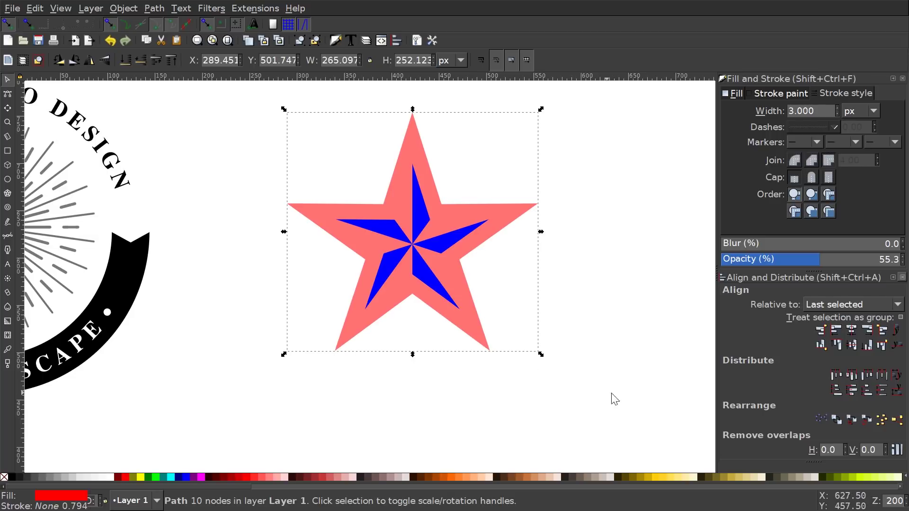
Union the five blue triangles into a single path
{"action": "left_click_drag", "start_coordinate": [634, 392], "coordinate": [277, 146]}
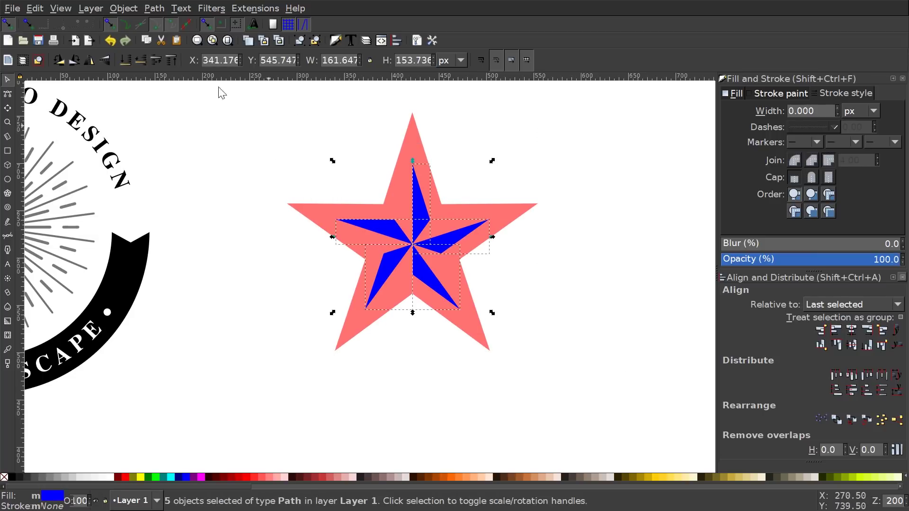
{"action": "left_click", "coordinate": [151, 7]}
{"action": "left_click", "coordinate": [176, 82]}
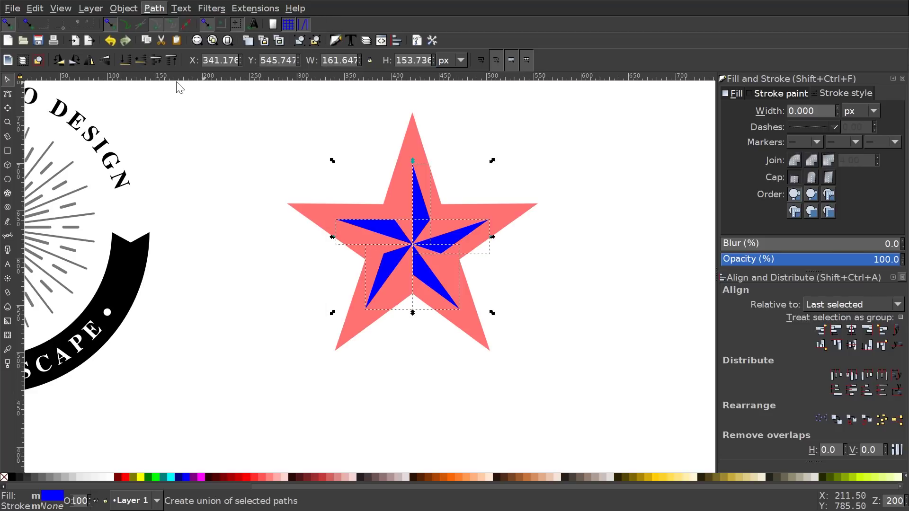
Subtract the united blue facets from the red star with the Difference operation
{"action": "key", "text": "shift"}
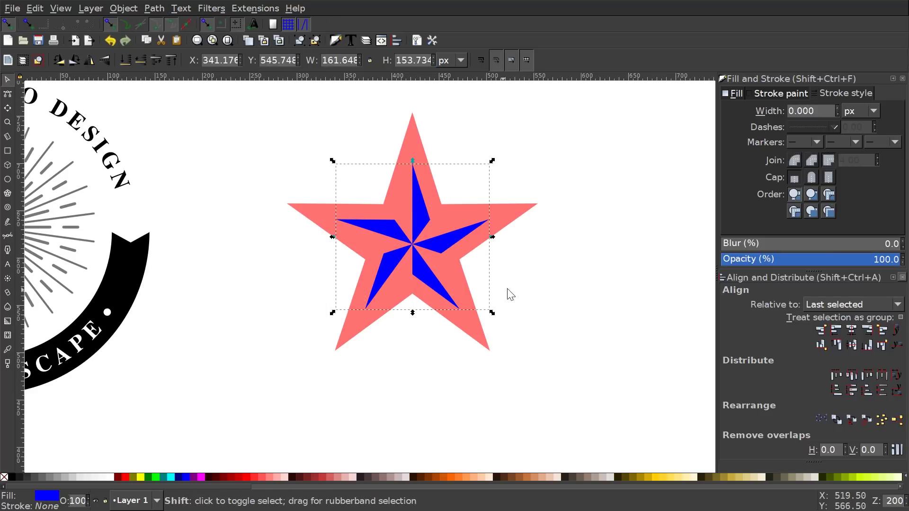
{"action": "left_click", "coordinate": [468, 214], "text": "shift"}
{"action": "left_click", "coordinate": [154, 8]}
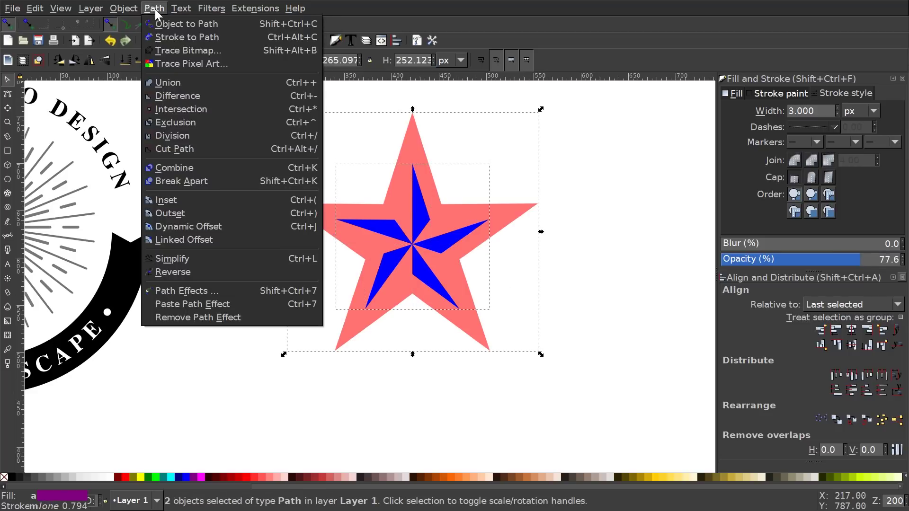
{"action": "left_click", "coordinate": [180, 98]}
{"action": "left_click_drag", "start_coordinate": [175, 131], "coordinate": [298, 158]}
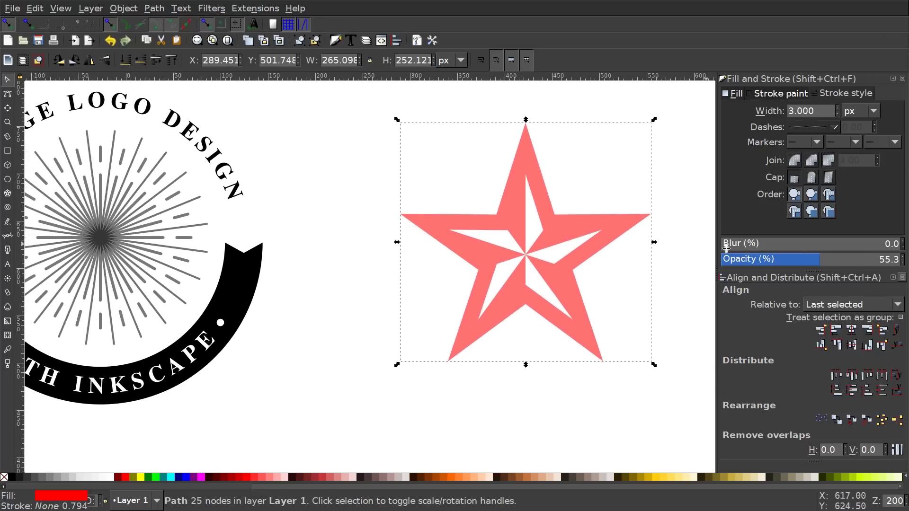
Shrink the faceted star to about 64 × 61 px and, with snapping turned off, move it onto the starburst's center
{"action": "left_click_drag", "start_coordinate": [653, 242], "coordinate": [558, 238]}
{"action": "left_click_drag", "start_coordinate": [481, 238], "coordinate": [564, 248]}
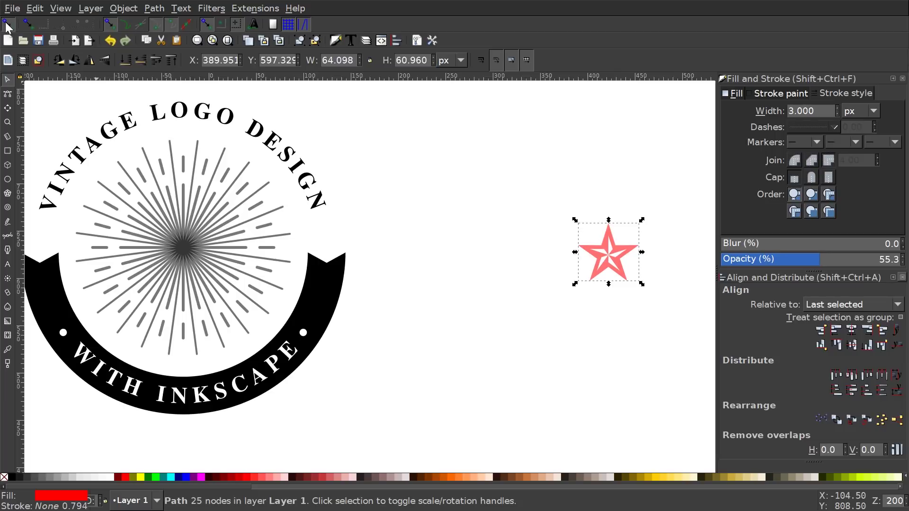
{"action": "left_click", "coordinate": [7, 23]}
{"action": "left_click_drag", "start_coordinate": [530, 233], "coordinate": [598, 235]}
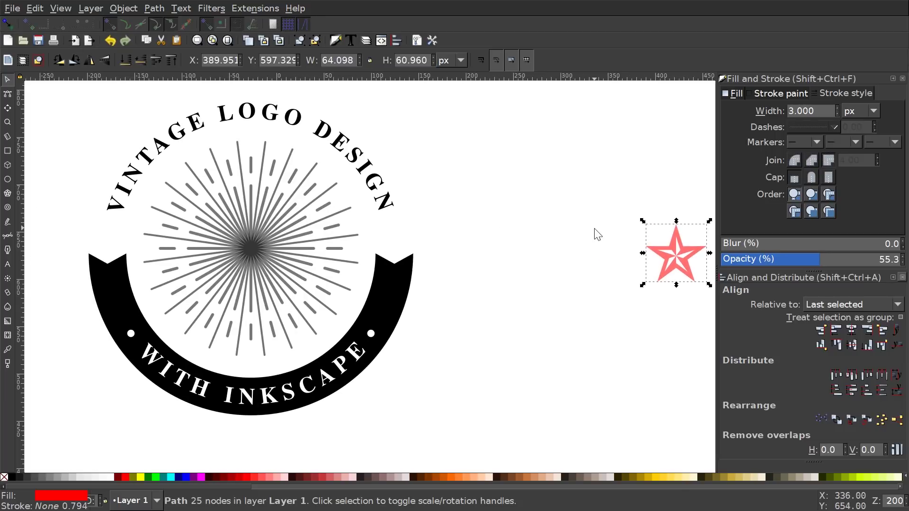
{"action": "left_click_drag", "start_coordinate": [683, 254], "coordinate": [453, 246]}
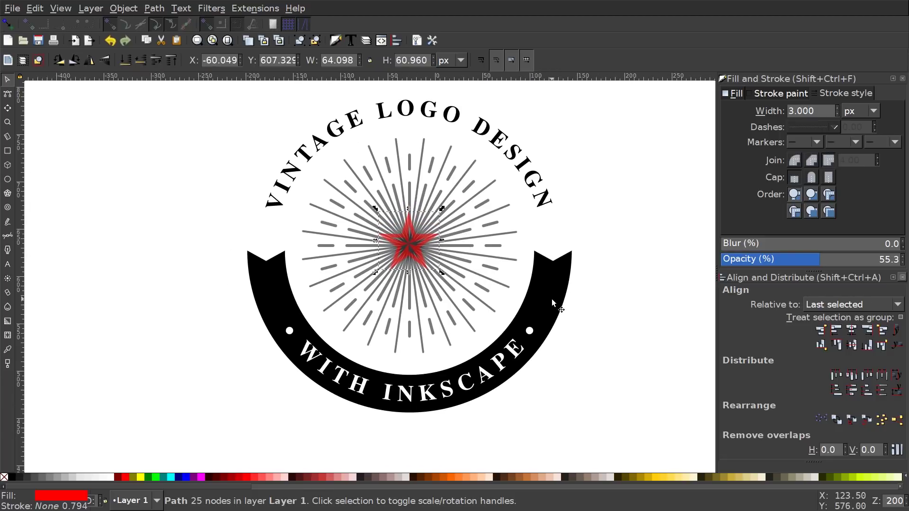
Center the faceted star horizontally on the ribbon band
{"action": "left_click", "coordinate": [556, 272], "text": "shift"}
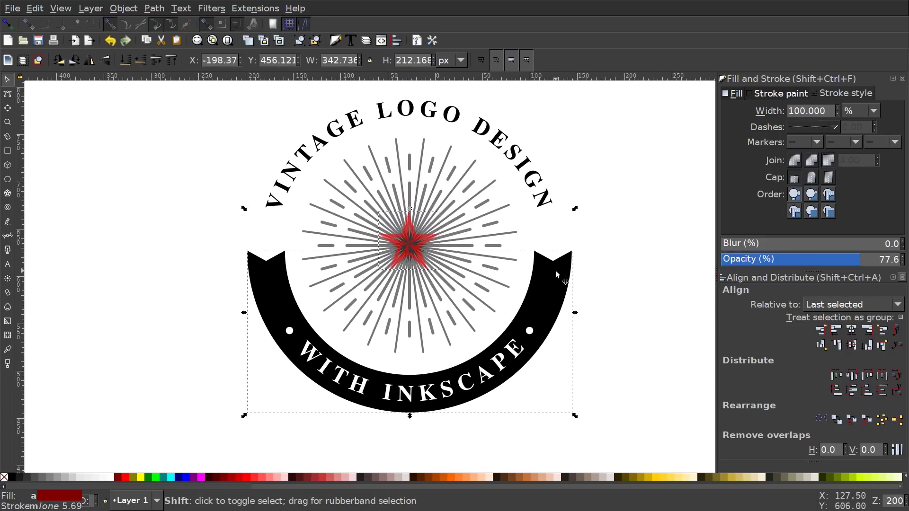
{"action": "left_click", "coordinate": [851, 330]}
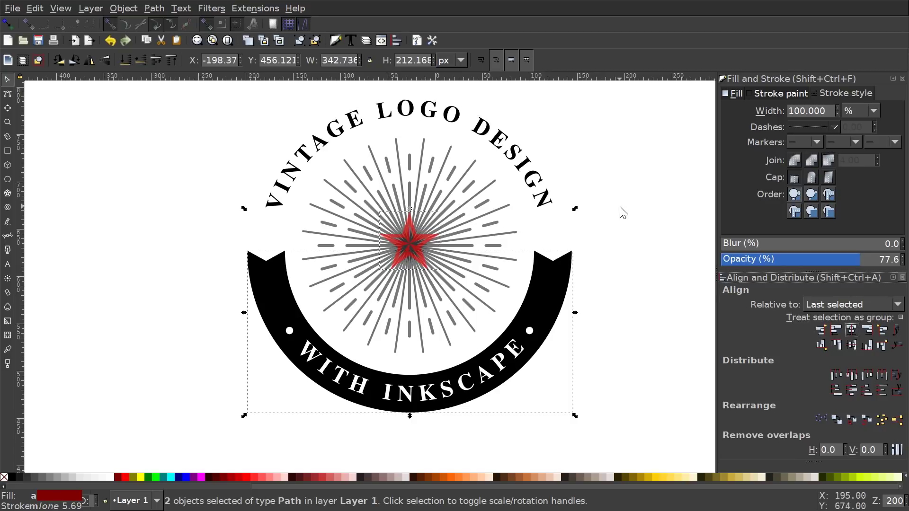
{"action": "left_click", "coordinate": [628, 162]}
Duplicate the small faceted star and fill the copy with green
{"action": "left_click", "coordinate": [420, 246], "text": "ctrl"}
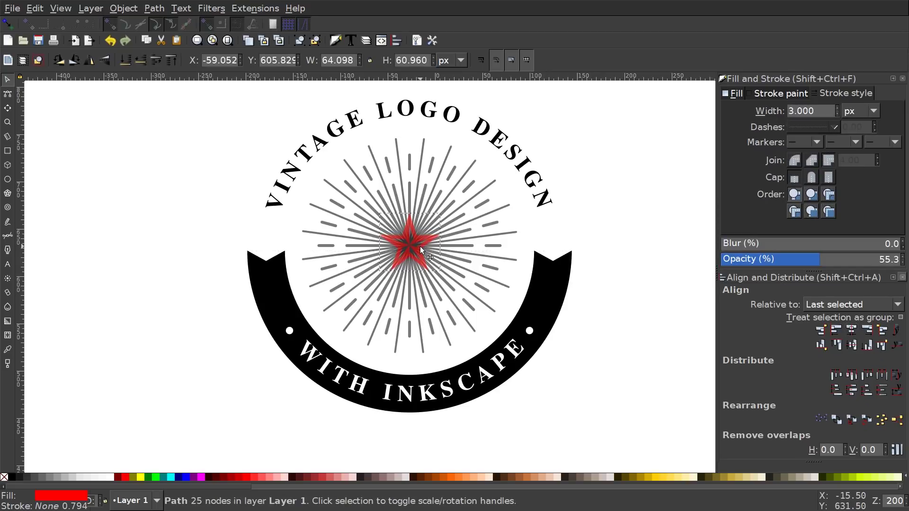
{"action": "left_click_drag", "start_coordinate": [419, 246], "coordinate": [419, 246]}
{"action": "key", "text": "ctrl"}
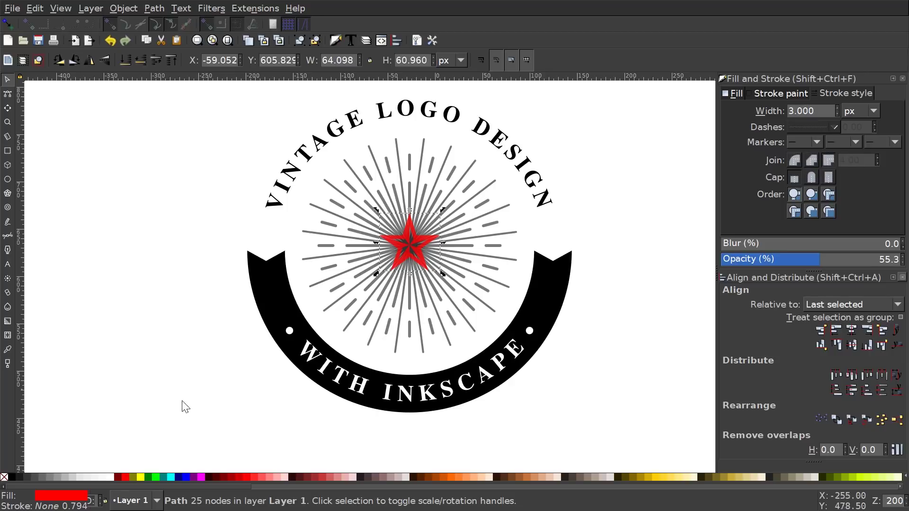
{"action": "left_click", "coordinate": [158, 476]}
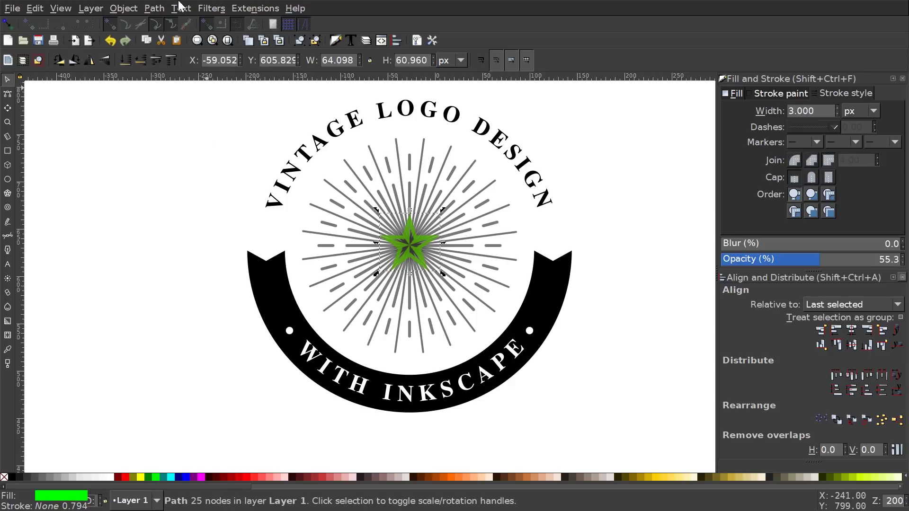
Break the green star copy apart and union its pieces into one solid star
{"action": "left_click", "coordinate": [155, 8]}
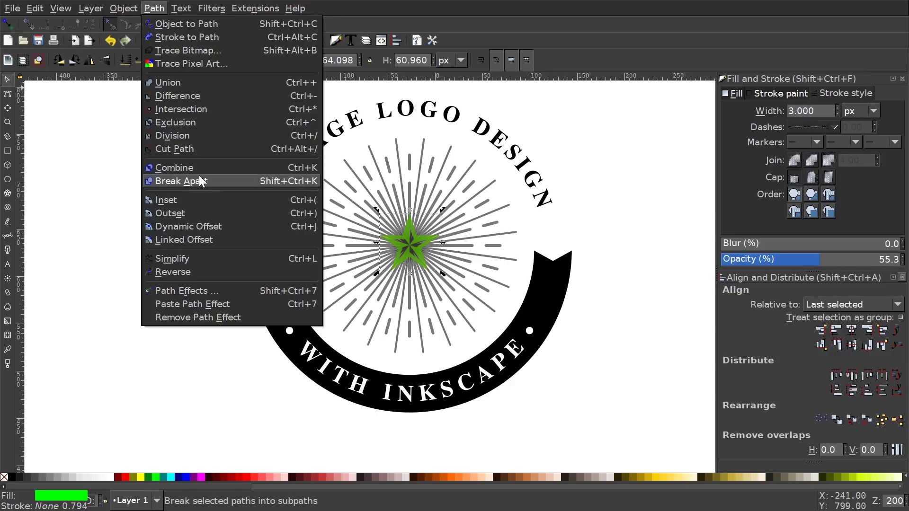
{"action": "left_click", "coordinate": [198, 178]}
{"action": "left_click", "coordinate": [155, 9]}
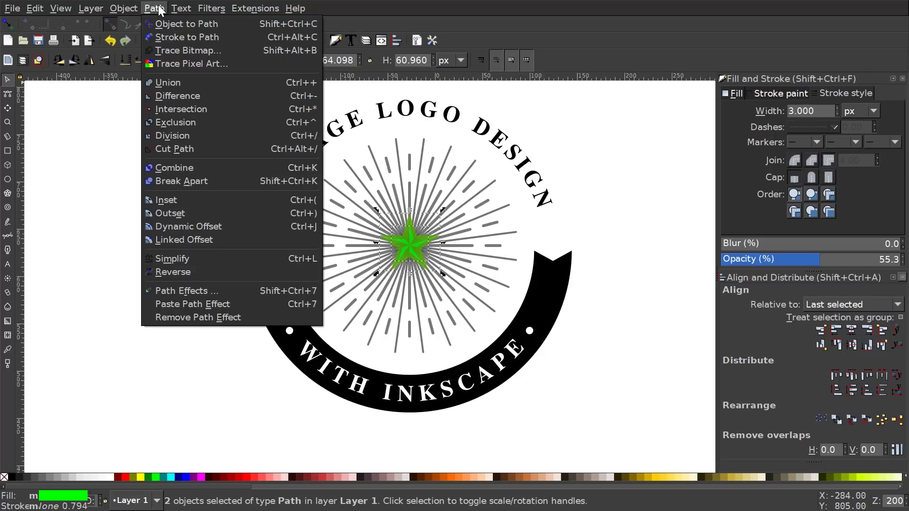
{"action": "left_click", "coordinate": [180, 81]}
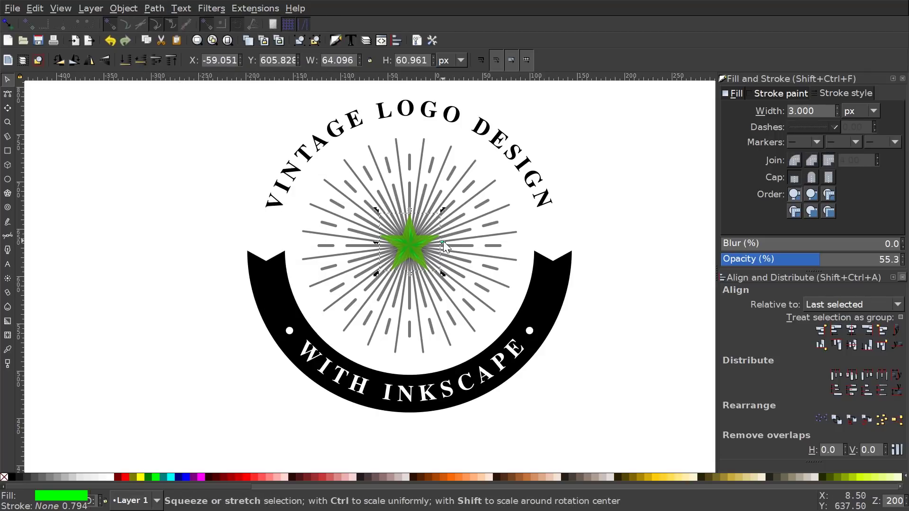
Enlarge the solid green star about its center to about 124 × 118 px and duplicate it
{"action": "mouse_move", "coordinate": [443, 240]}
{"action": "left_mouse_down"}
{"action": "mouse_move", "coordinate": [478, 245]}
{"action": "mouse_move", "coordinate": [483, 254]}
{"action": "mouse_move", "coordinate": [472, 251]}
{"action": "left_mouse_up"}
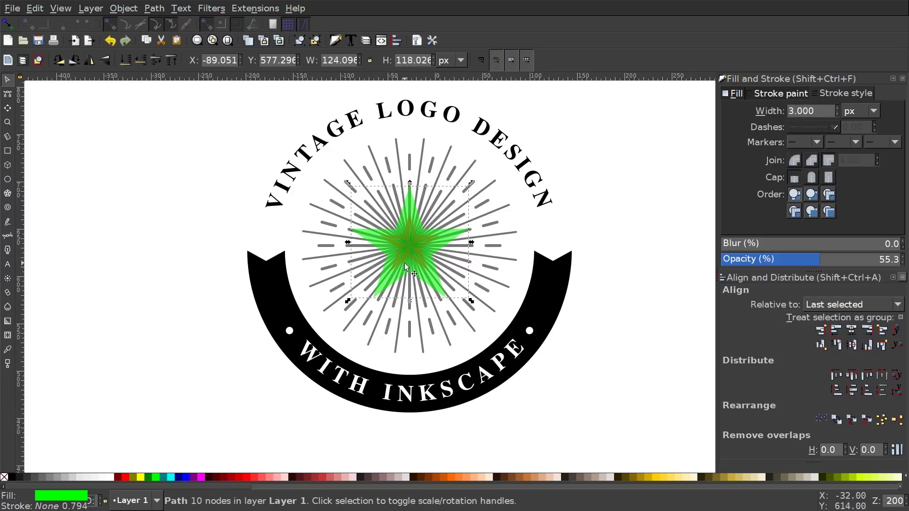
{"action": "key", "text": "Home"}
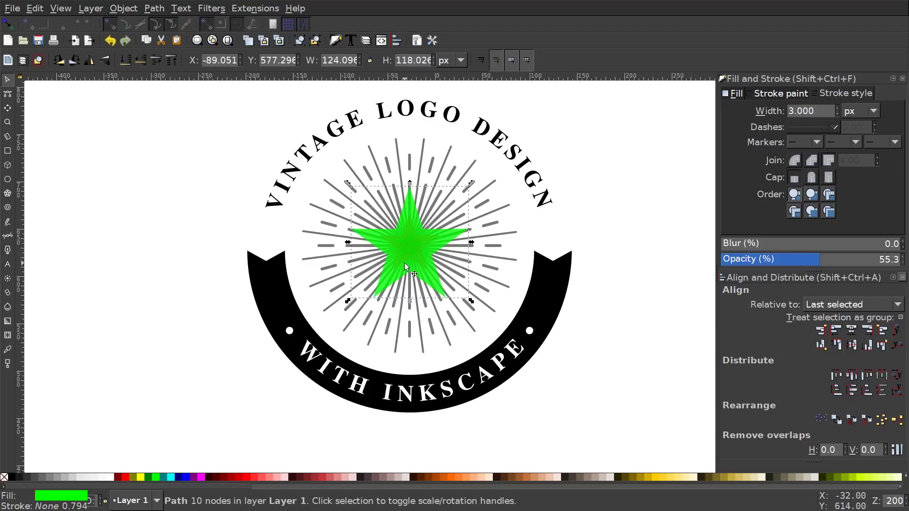
Cut the starburst's long thin rays along one green star's outline with Cut Path
{"action": "left_click", "coordinate": [396, 142], "text": "shift"}
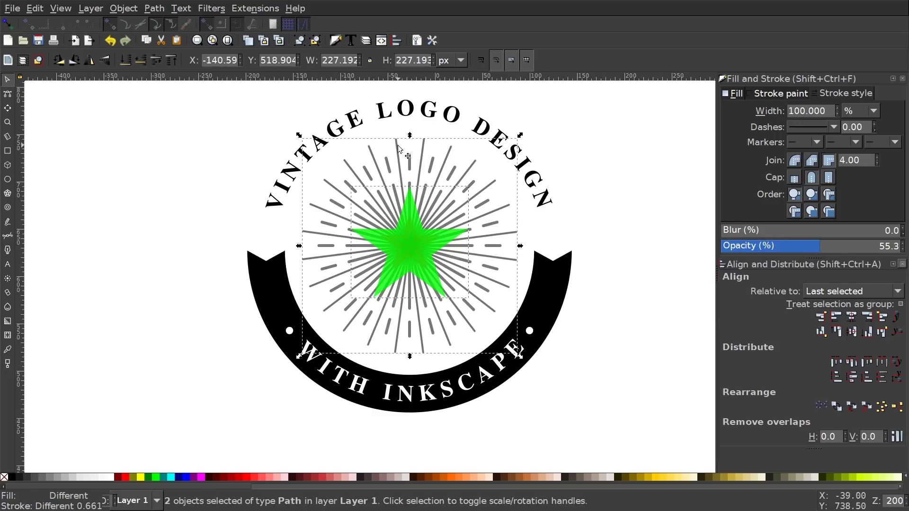
{"action": "left_click", "coordinate": [154, 9]}
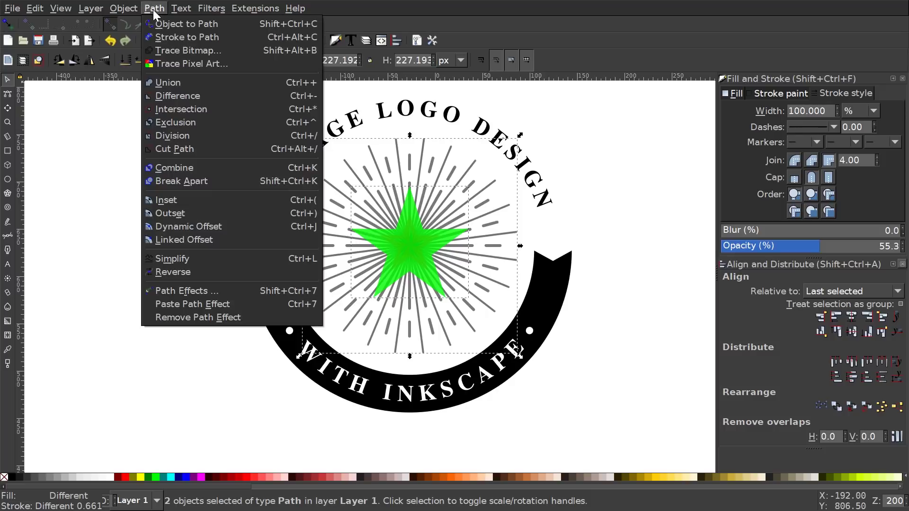
{"action": "left_click", "coordinate": [182, 148]}
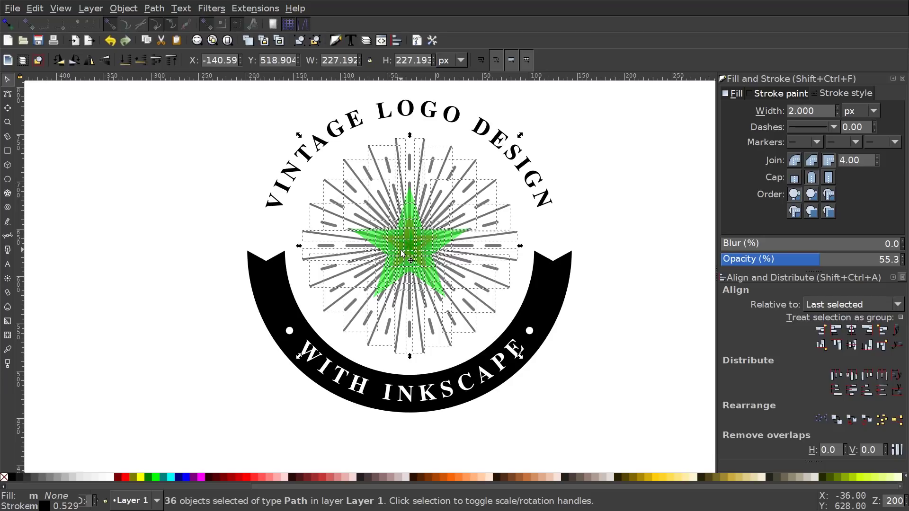
{"action": "scroll", "coordinate": [520, 189], "scroll_direction": "up", "scroll_amount": 1}
{"action": "scroll", "coordinate": [521, 189], "scroll_direction": "right", "scroll_amount": 1}
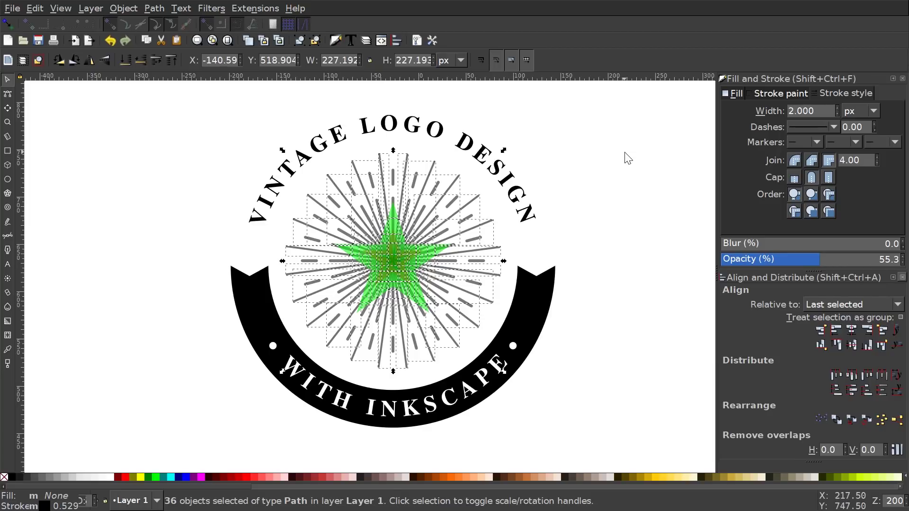
Cut the starburst's thick dashed rays along the remaining green star's outline with Cut Path, and clear the selection
{"action": "left_click", "coordinate": [344, 368]}
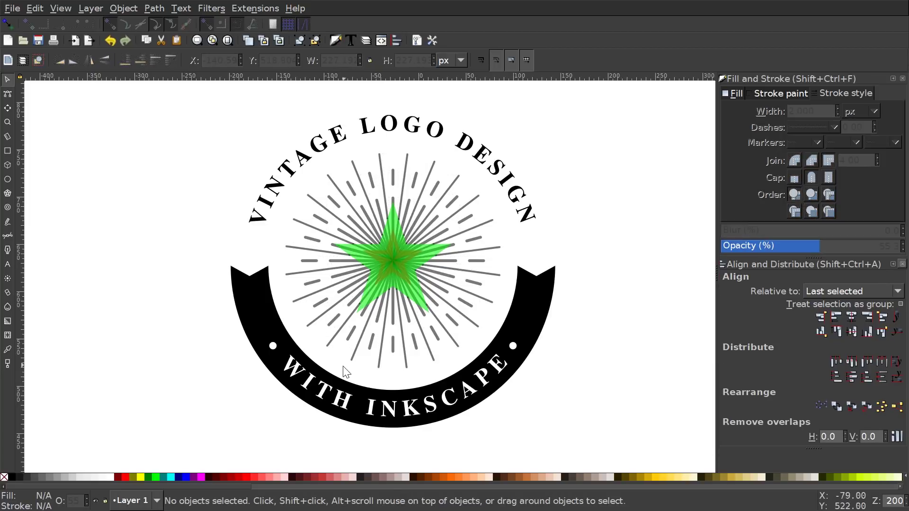
{"action": "left_click", "coordinate": [396, 260]}
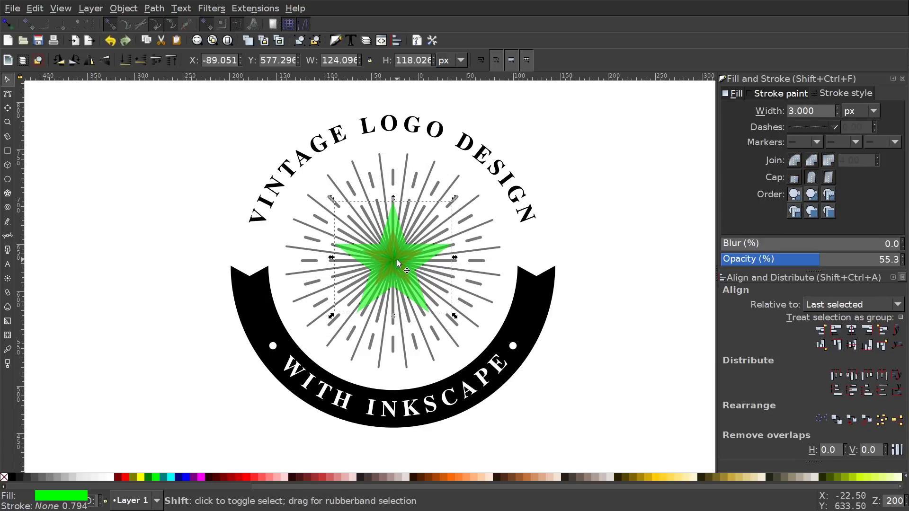
{"action": "left_click", "coordinate": [392, 177], "text": "shift"}
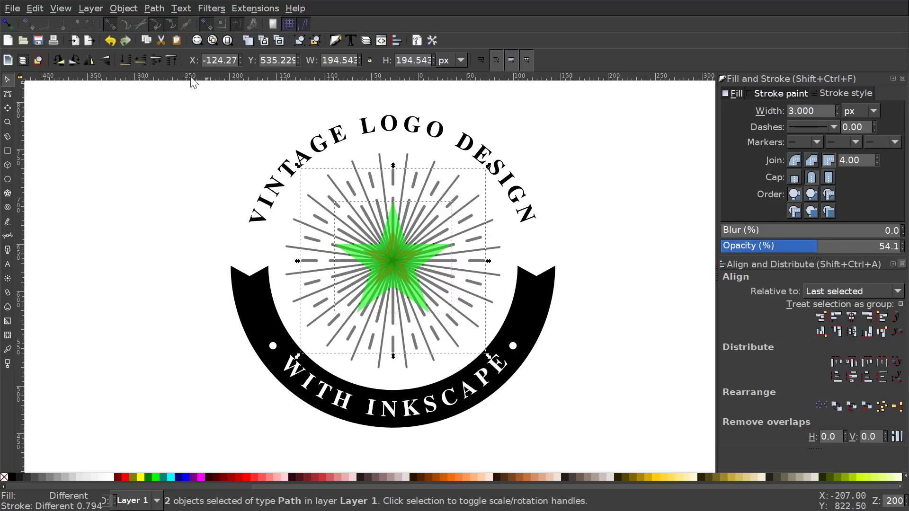
{"action": "left_click", "coordinate": [158, 6]}
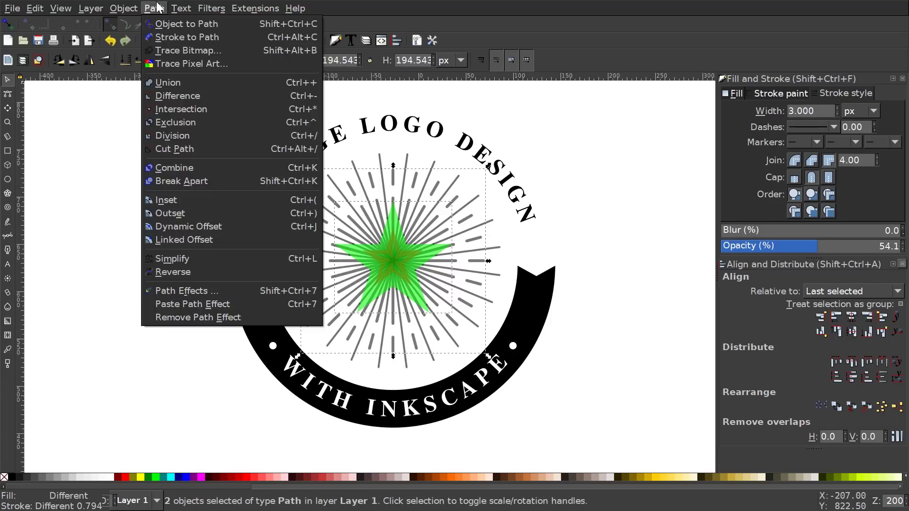
{"action": "left_click", "coordinate": [186, 148]}
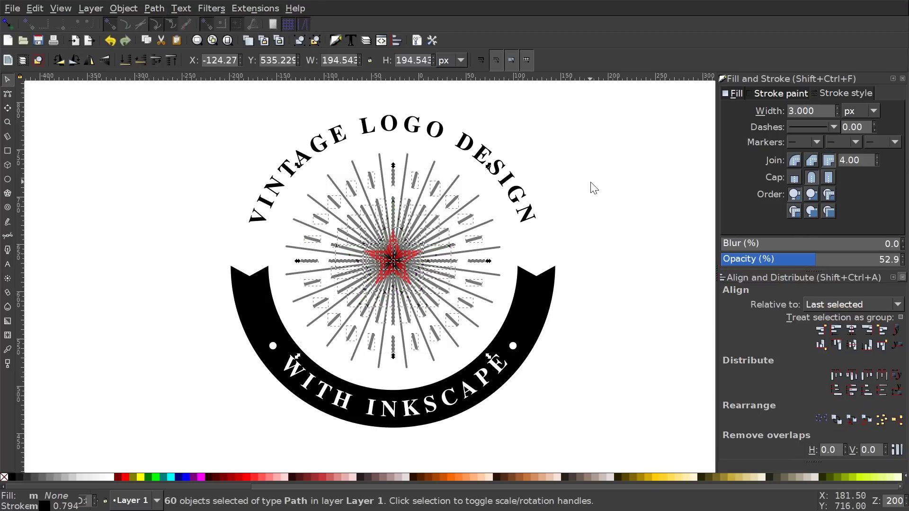
{"action": "key", "text": "Escape"}
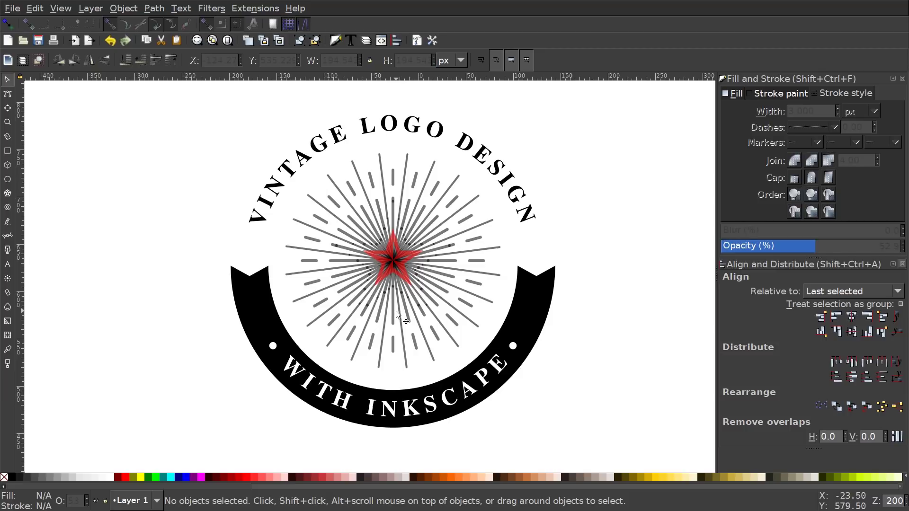
Delete all the cut inner segments of the thin and thick starburst rays that cross the central star, leaving a clear star-shaped gap
{"action": "scroll", "coordinate": [386, 286], "scroll_direction": "up", "scroll_amount": 3}
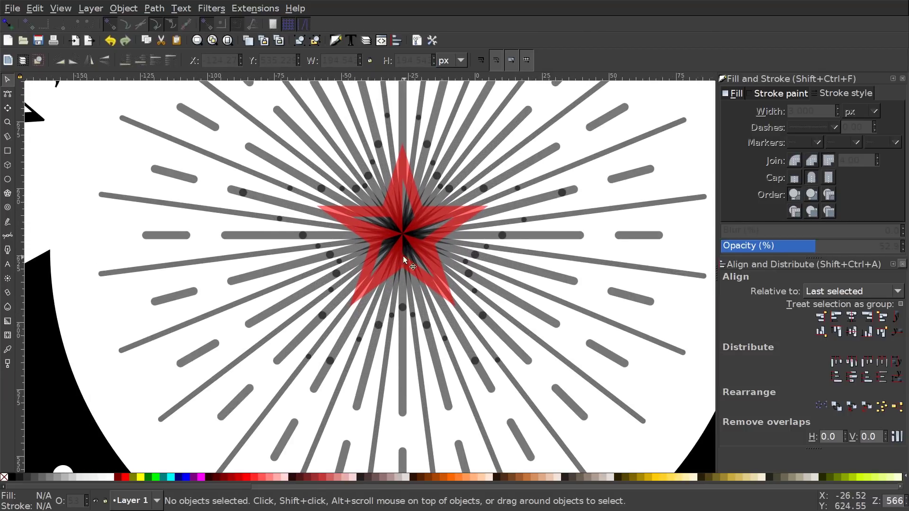
{"action": "left_click", "coordinate": [389, 129]}
{"action": "scroll", "coordinate": [438, 214], "scroll_direction": "up", "scroll_amount": 2}
{"action": "scroll", "coordinate": [439, 215], "scroll_direction": "right", "scroll_amount": 2}
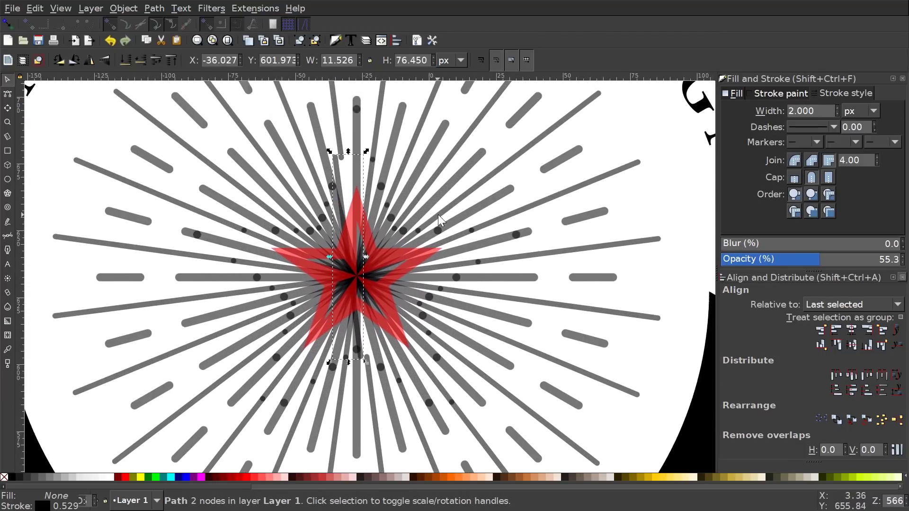
{"action": "key", "text": "Escape"}
{"action": "left_click", "coordinate": [356, 162]}
{"action": "key", "text": "Delete"}
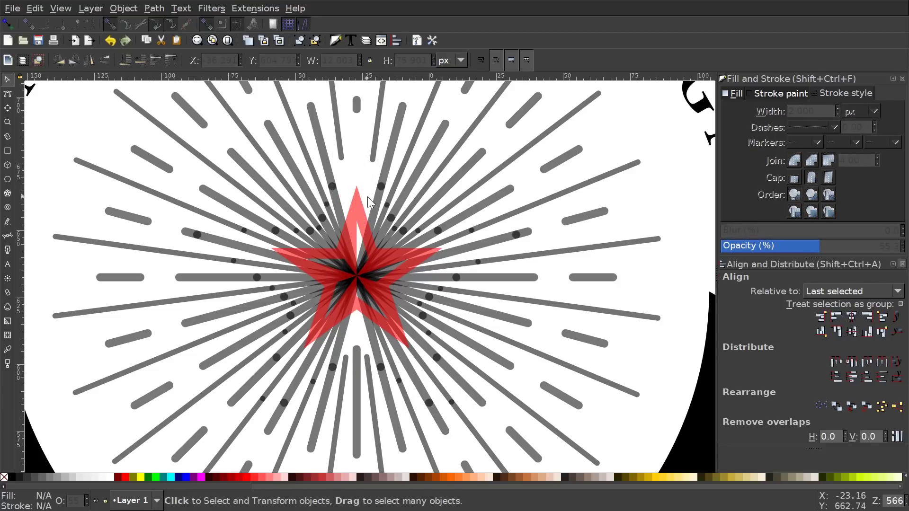
{"action": "left_click", "coordinate": [361, 192]}
{"action": "key", "text": "Delete"}
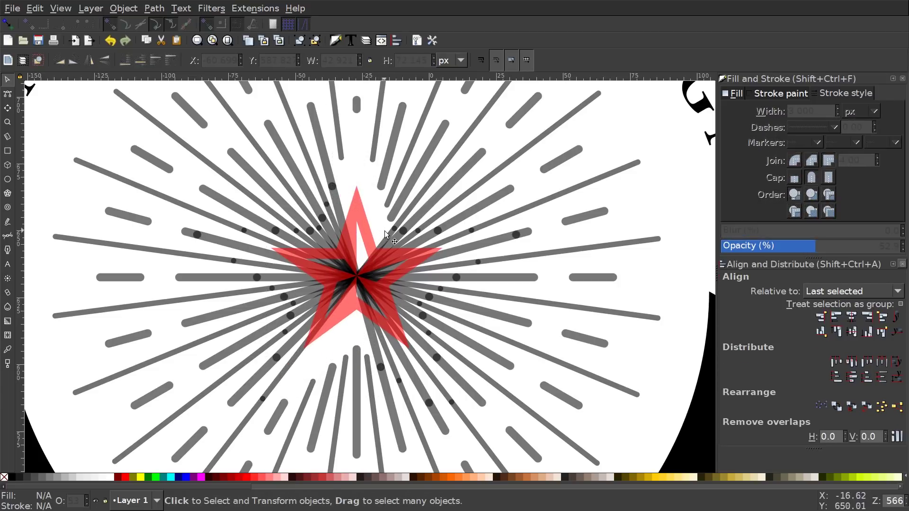
{"action": "left_click", "coordinate": [372, 224]}
{"action": "key", "text": "Delete"}
{"action": "left_click", "coordinate": [422, 241]}
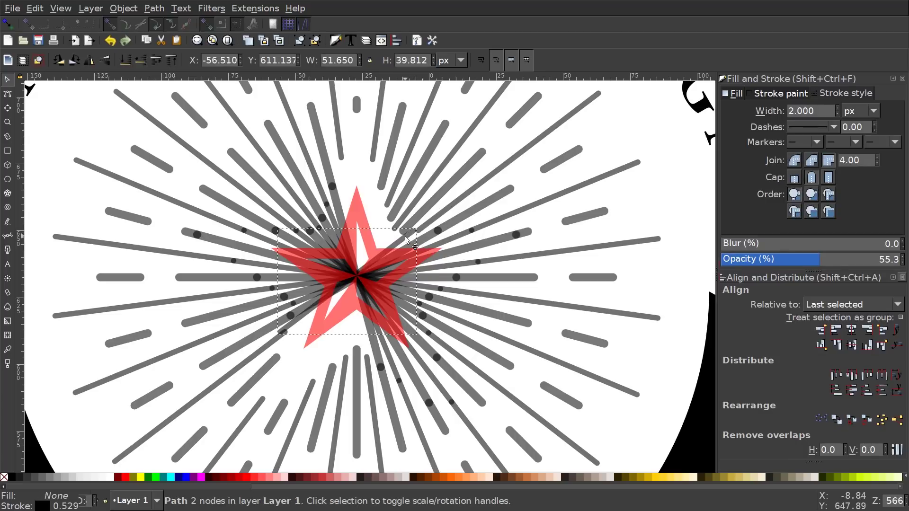
{"action": "key", "text": "Delete"}
{"action": "left_click", "coordinate": [461, 261]}
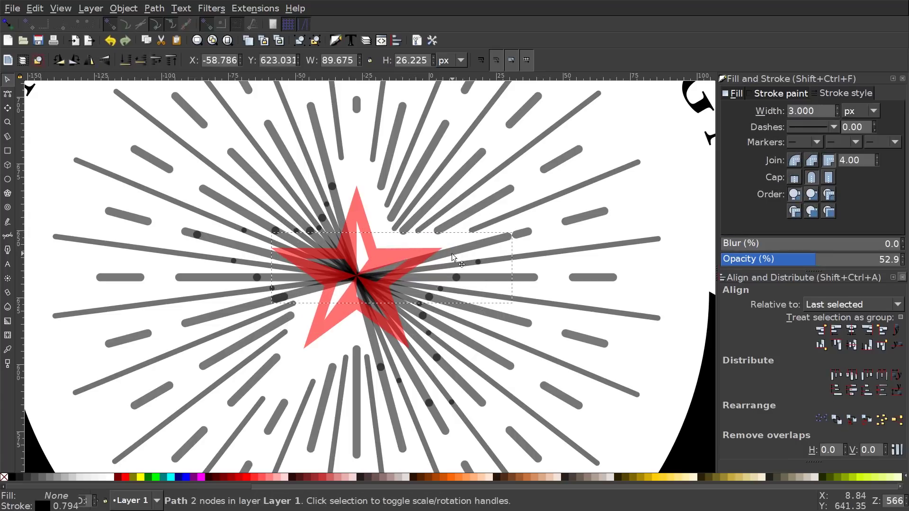
{"action": "key", "text": "Delete"}
{"action": "left_click", "coordinate": [429, 283]}
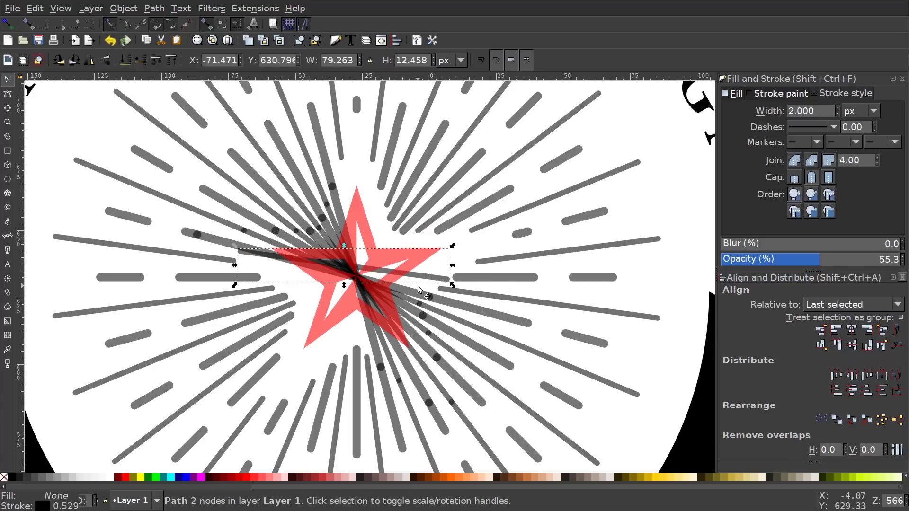
{"action": "left_click", "coordinate": [426, 281]}
{"action": "key", "text": "Delete"}
{"action": "left_click", "coordinate": [420, 310]}
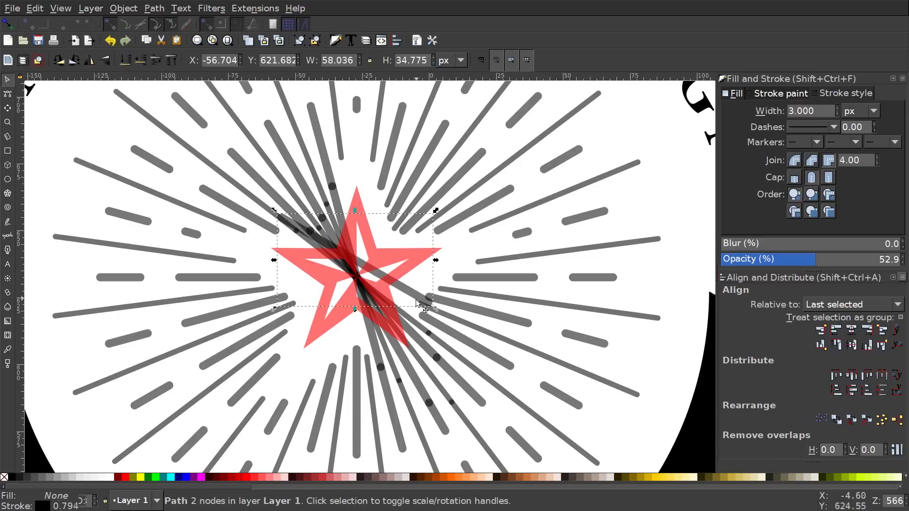
{"action": "left_click", "coordinate": [418, 314]}
{"action": "key", "text": "Delete"}
{"action": "left_click", "coordinate": [416, 349]}
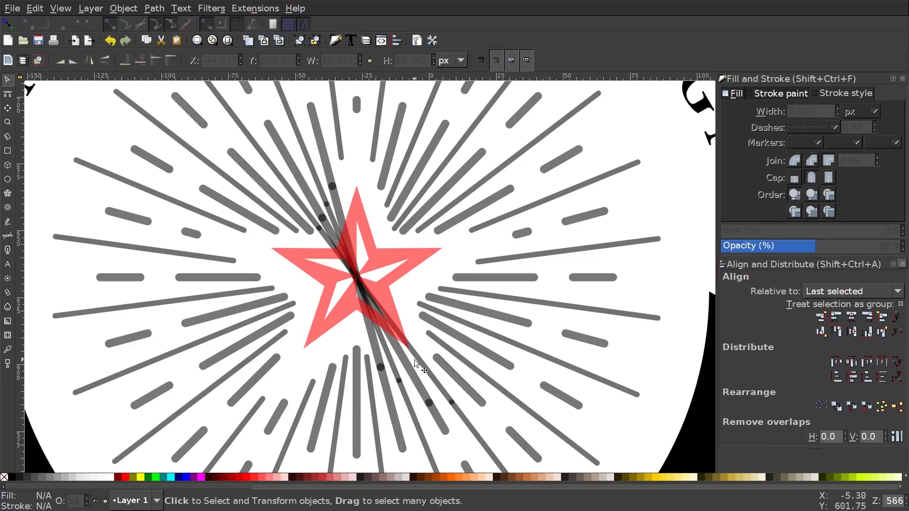
{"action": "left_click", "coordinate": [402, 352]}
{"action": "key", "text": "Delete"}
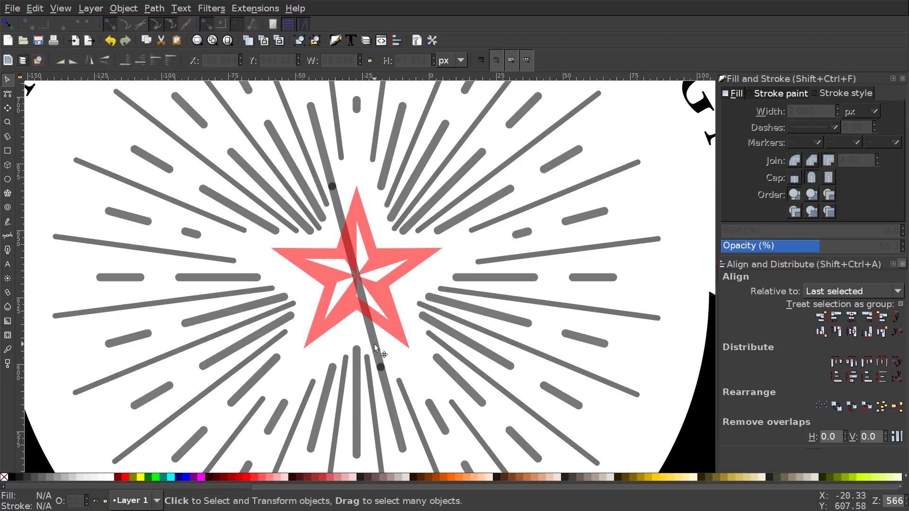
{"action": "scroll", "coordinate": [497, 294], "scroll_direction": "up", "scroll_amount": 3}
{"action": "key", "text": "1"}
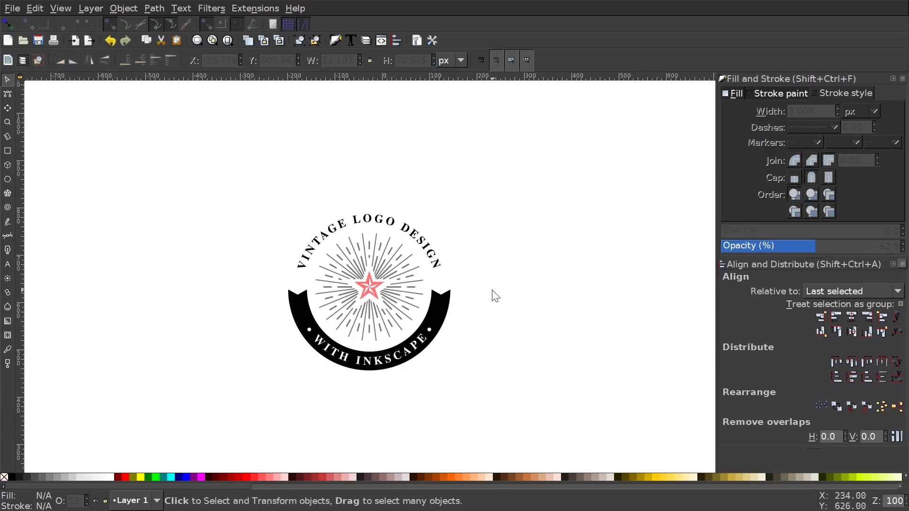
Fill the central red faceted star with black
{"action": "scroll", "coordinate": [491, 294], "scroll_direction": "down", "scroll_amount": 1}
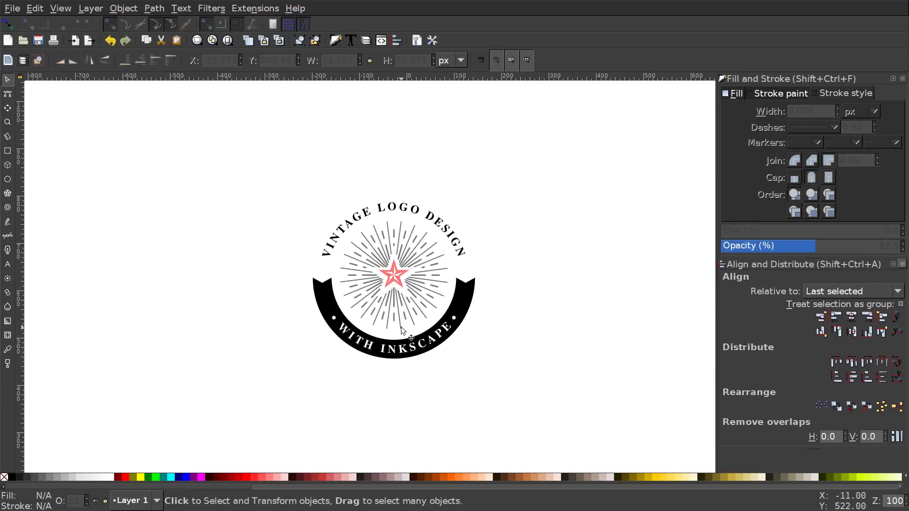
{"action": "left_click", "coordinate": [397, 266]}
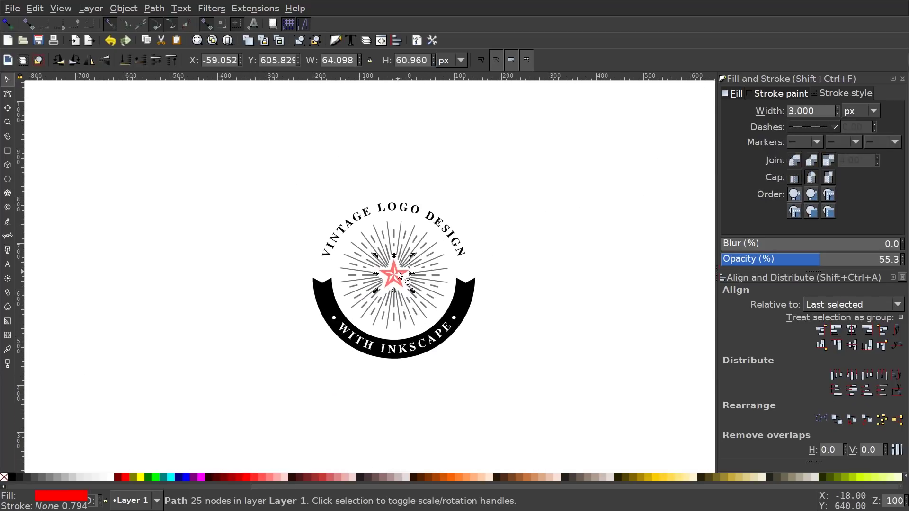
{"action": "left_click", "coordinate": [13, 476]}
Set the opacity of all the logo's objects to 100% and clear the selection
{"action": "left_click_drag", "start_coordinate": [582, 382], "coordinate": [198, 105]}
{"action": "left_click_drag", "start_coordinate": [826, 250], "coordinate": [902, 246]}
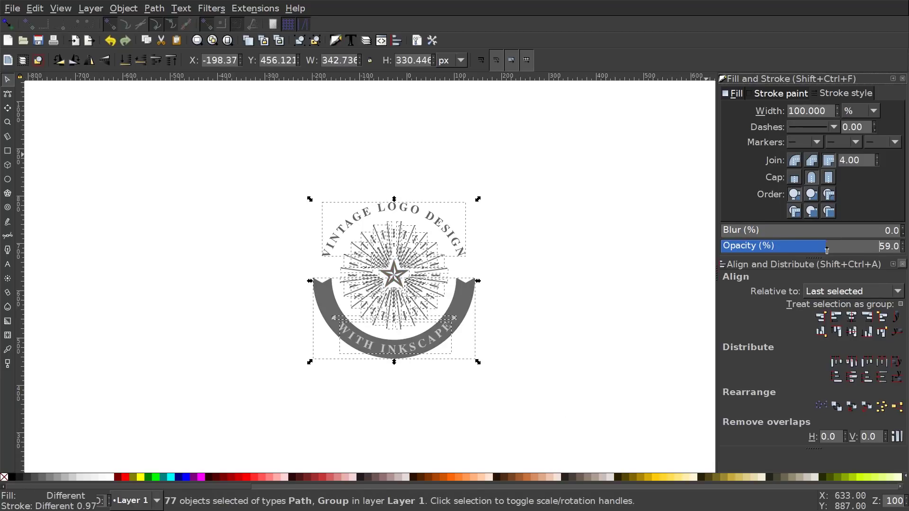
{"action": "left_click", "coordinate": [557, 181]}
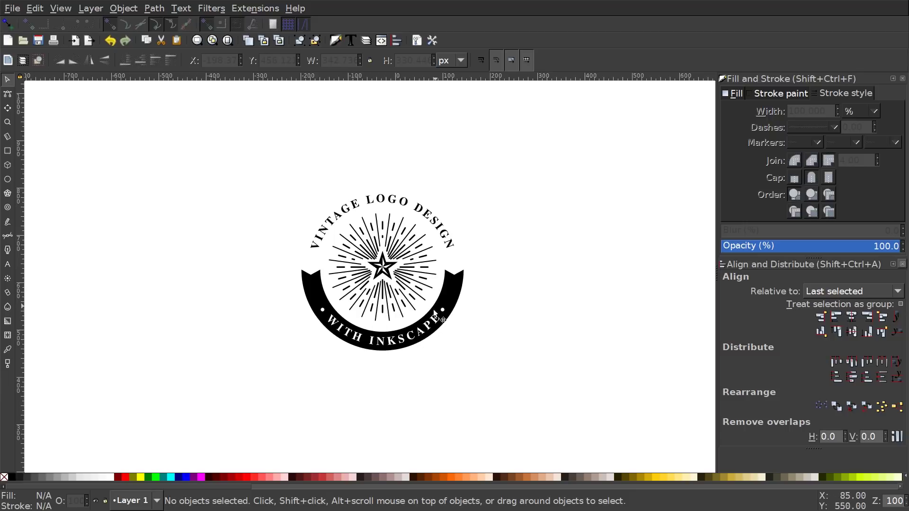
Ungroup the white "WITH INKSCAPE" lettering and union its letters with the two white dots into one path
{"action": "left_click_drag", "start_coordinate": [507, 365], "coordinate": [400, 348]}
{"action": "left_click", "coordinate": [442, 331]}
{"action": "key", "text": "shift"}
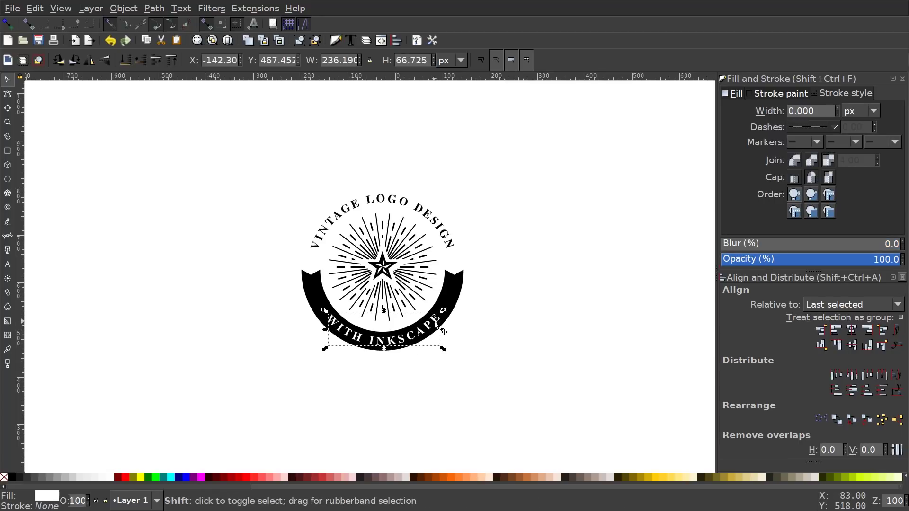
{"action": "left_click", "coordinate": [324, 316], "text": "shift"}
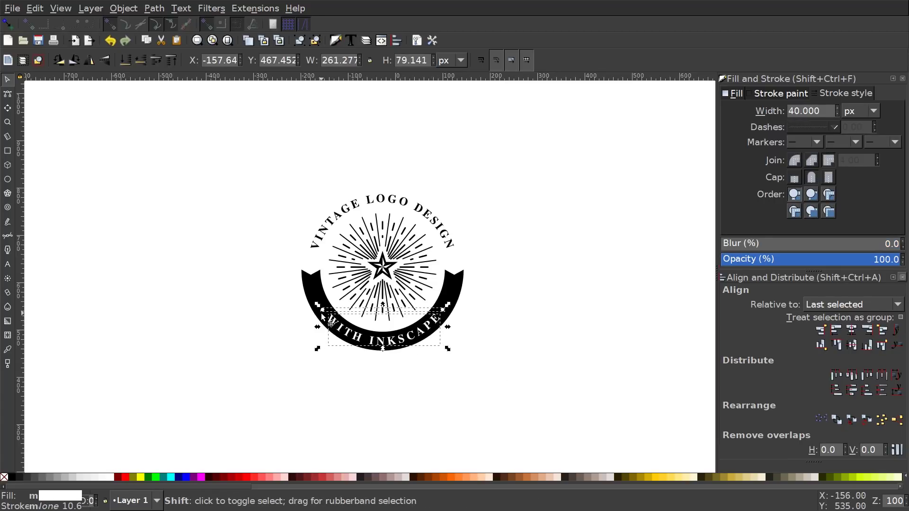
{"action": "left_click", "coordinate": [315, 42]}
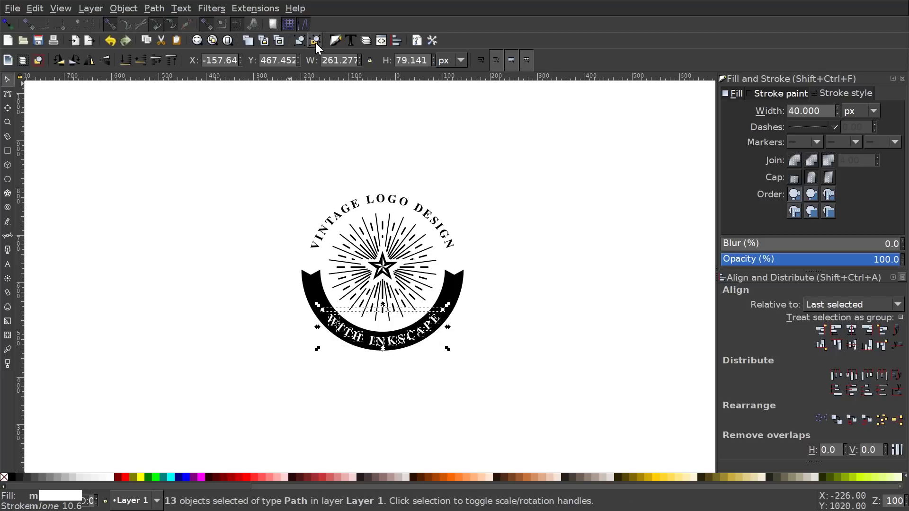
{"action": "left_click", "coordinate": [150, 8]}
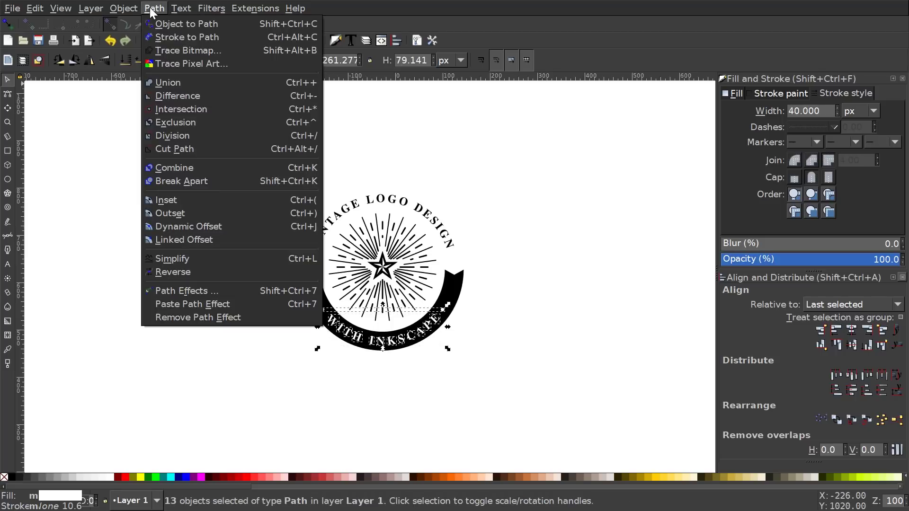
{"action": "left_click", "coordinate": [163, 84]}
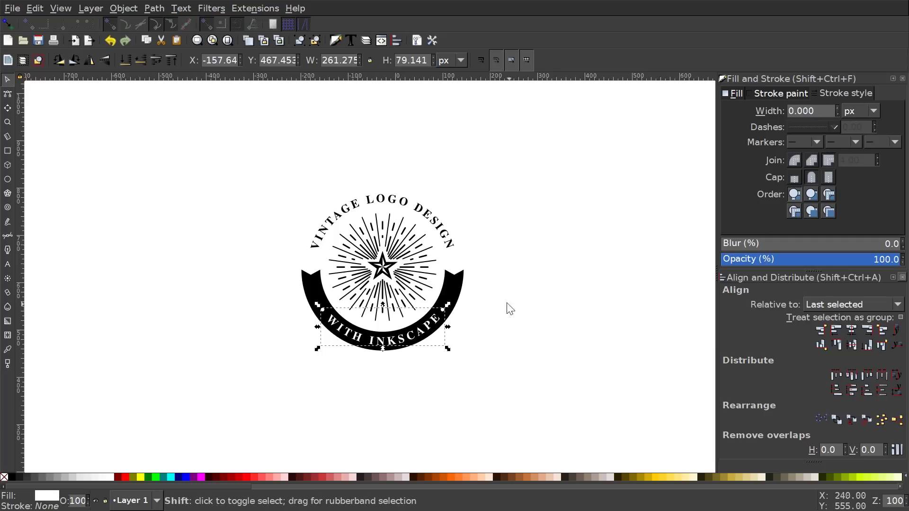
Subtract the united white lettering and dots from the black ribbon with Difference, and clear the selection
{"action": "left_click", "coordinate": [458, 281], "text": "shift"}
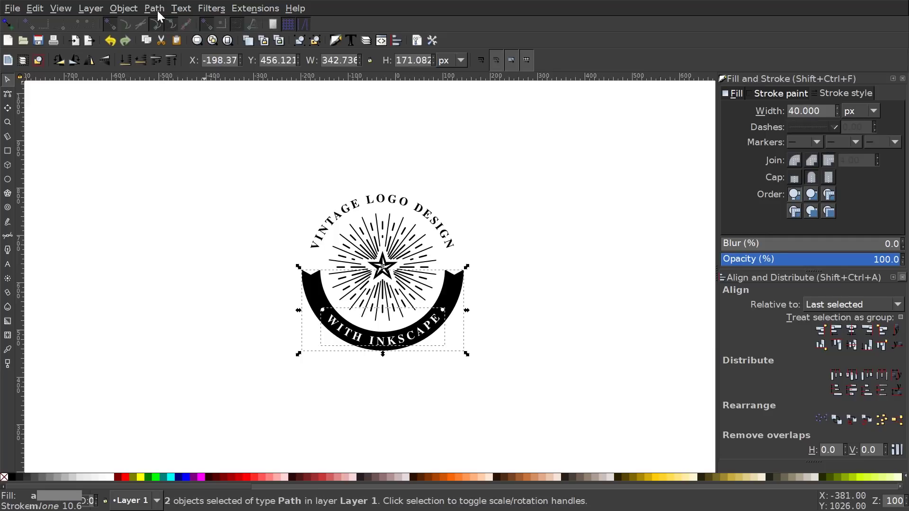
{"action": "left_click", "coordinate": [155, 8]}
{"action": "left_click", "coordinate": [180, 95]}
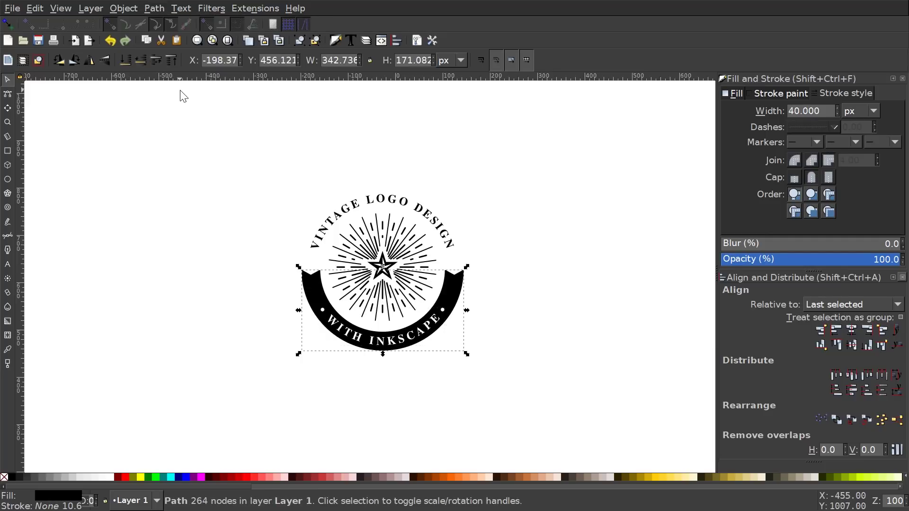
{"action": "left_click", "coordinate": [591, 193]}
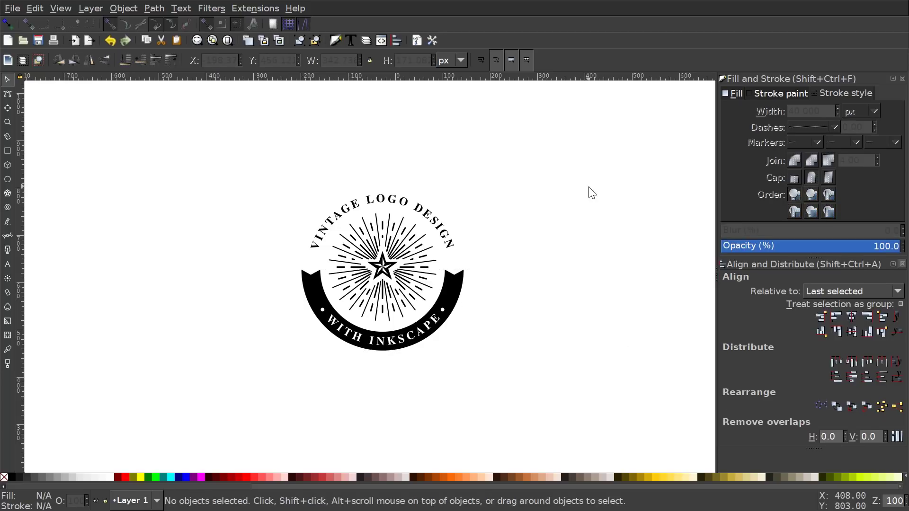
{"action": "scroll", "coordinate": [552, 237], "scroll_direction": "left", "scroll_amount": 1}
{"action": "scroll", "coordinate": [552, 237], "scroll_direction": "up", "scroll_amount": 1}
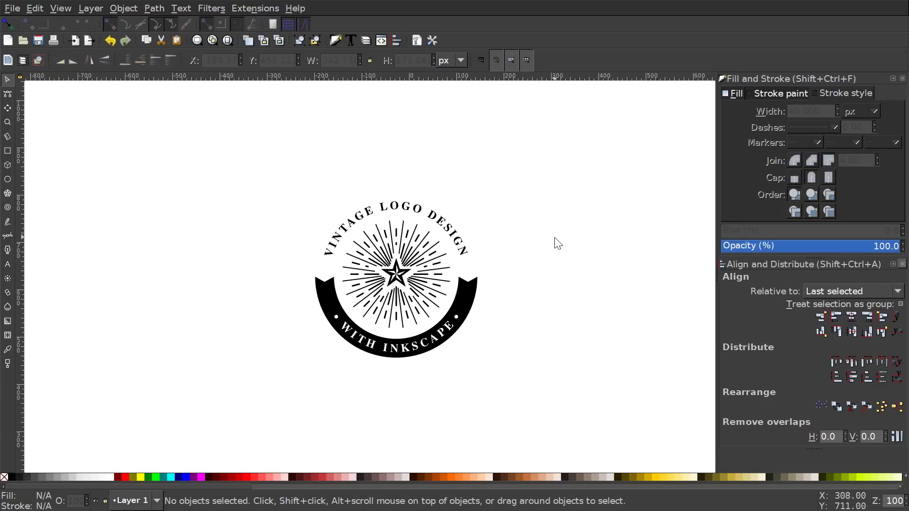